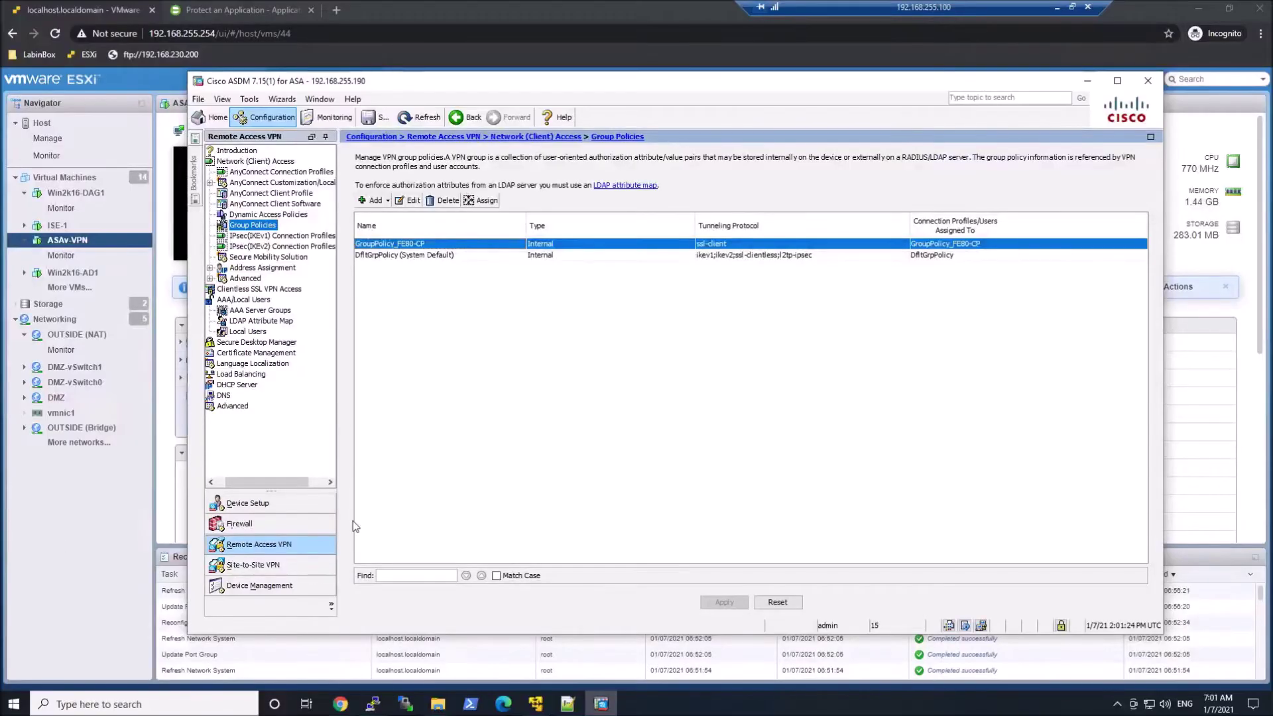
Create internal group policy Sales-GP with its own banner 'This is the sales group'.
click(376, 200)
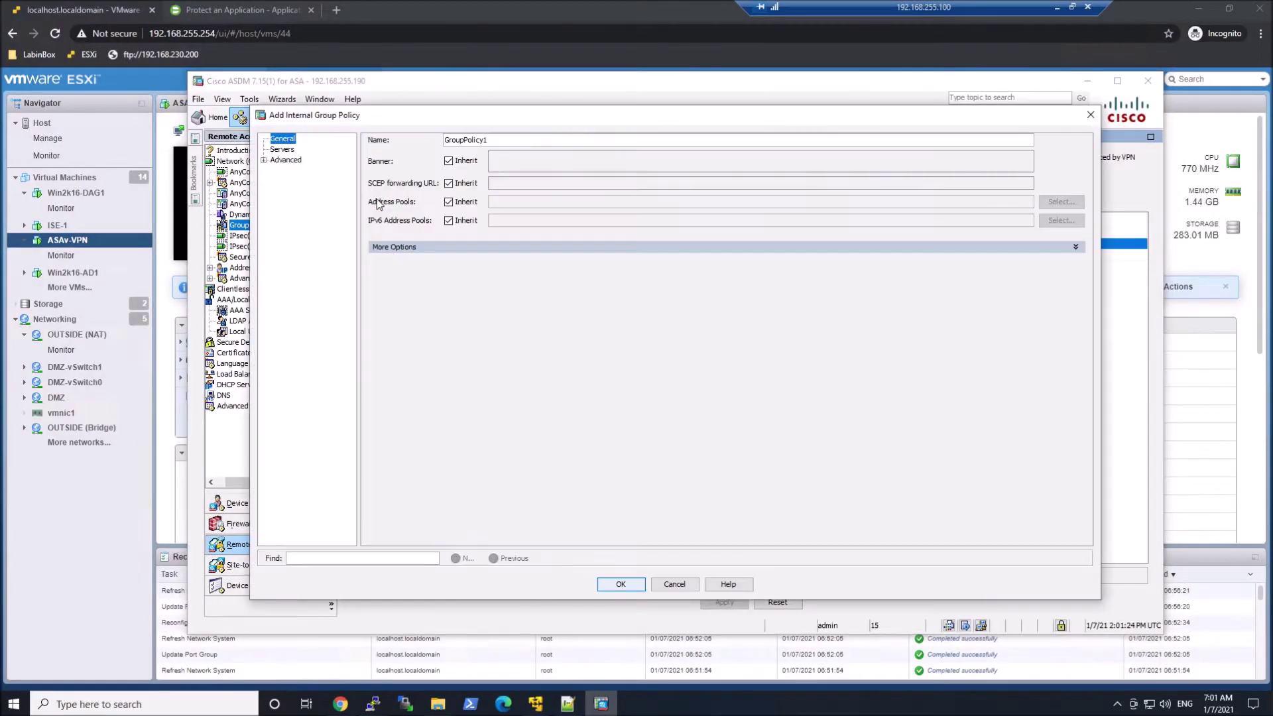
drag(490, 140, 432, 157)
text(Sales-GP)
click(449, 161)
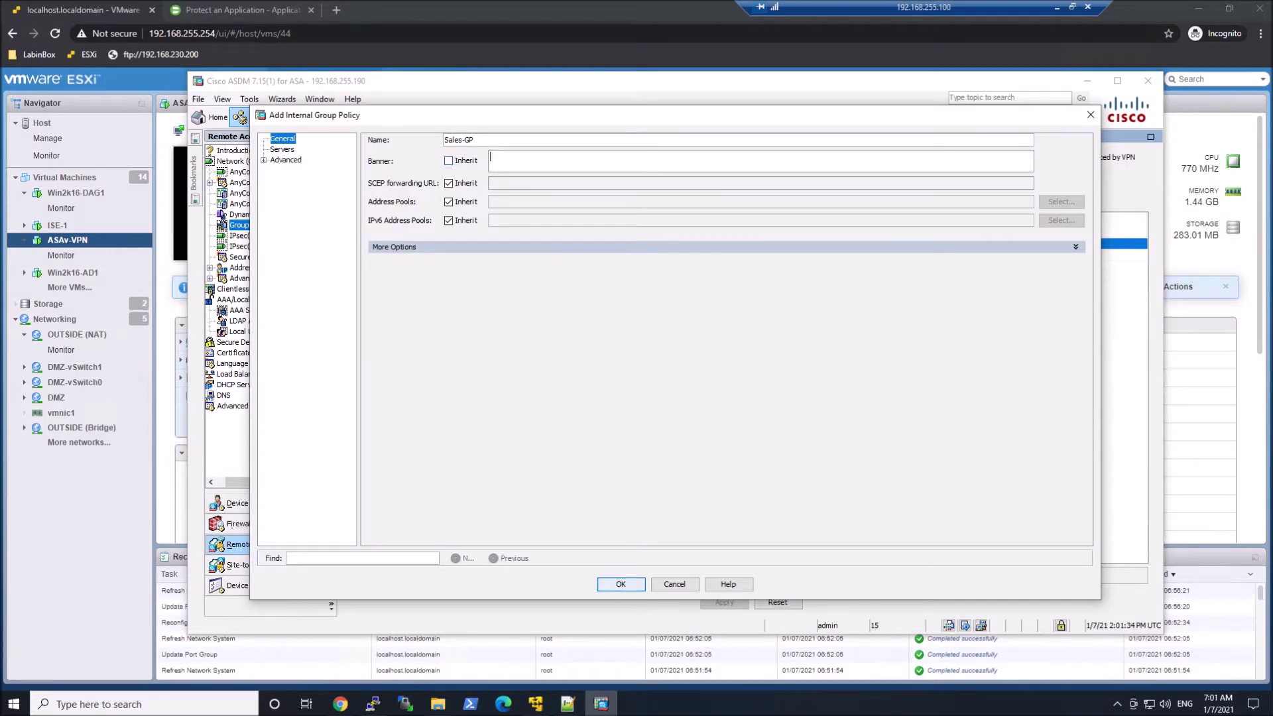
text(This is the sales group)
click(622, 584)
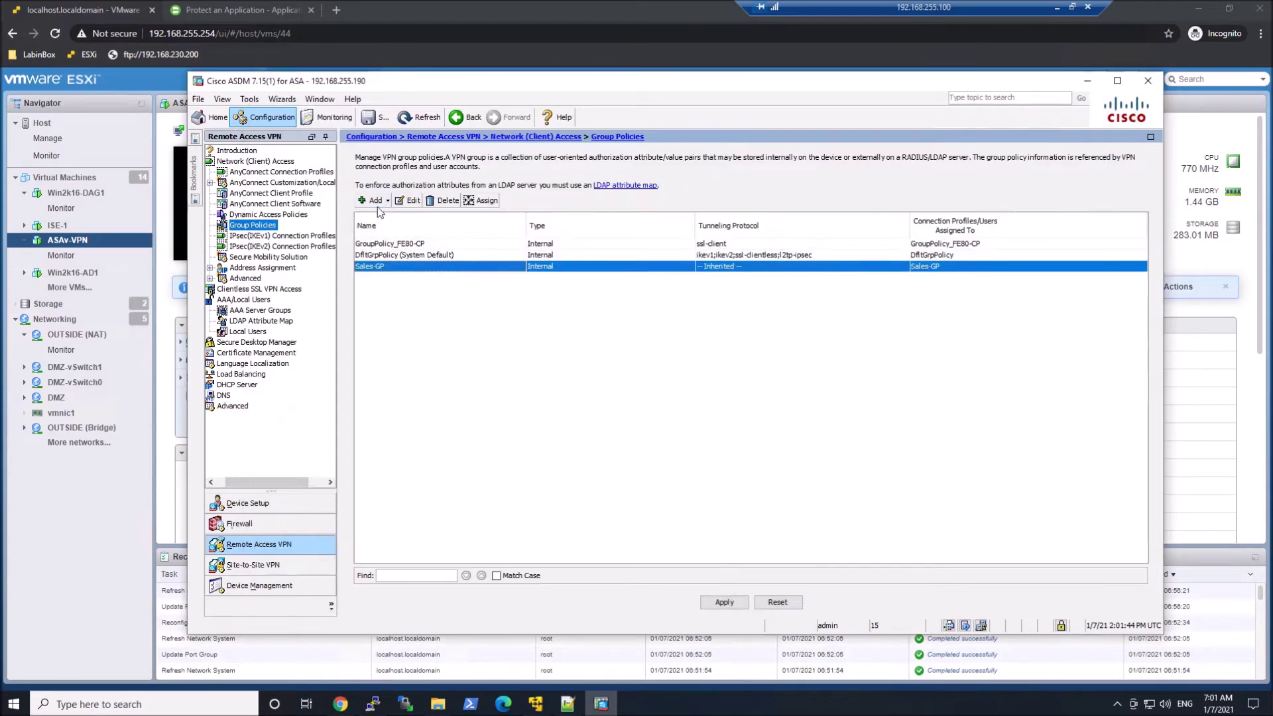
click(379, 205)
Create group policy HR-GP with banner 'This is the HR Group' and apply the changes to the ASA.
key(Tab)
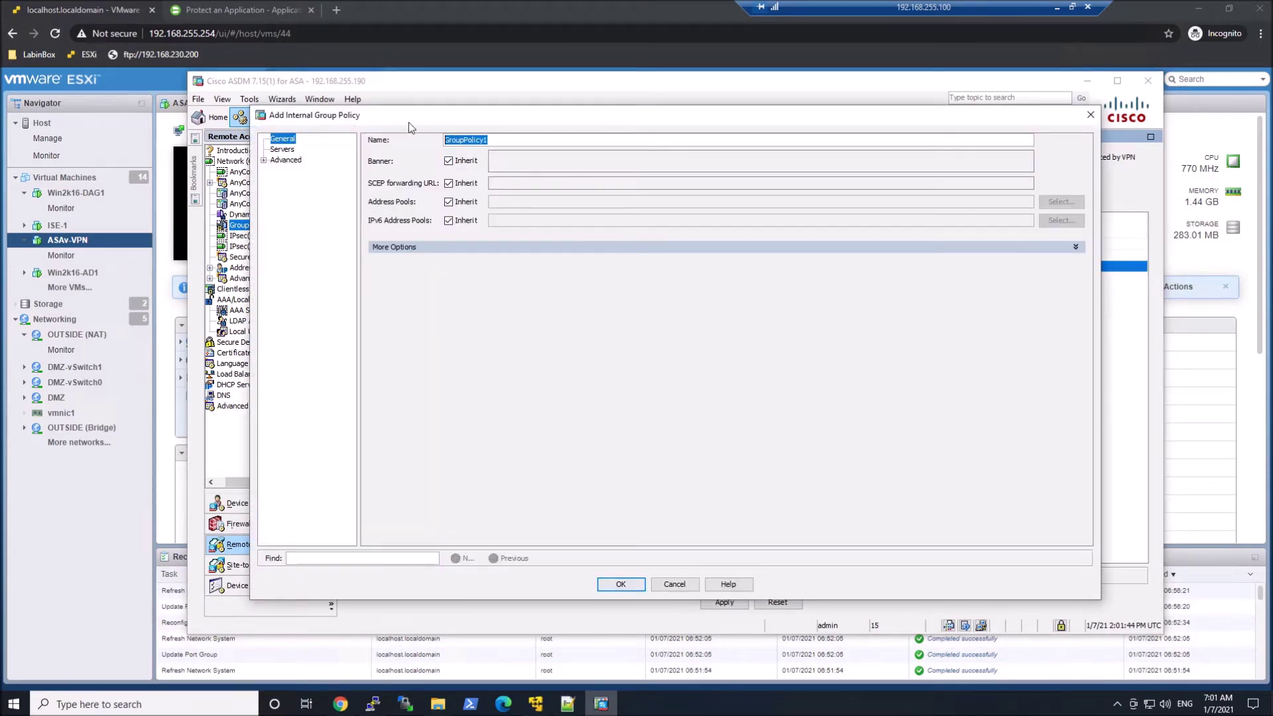
text(HR-GP)
click(449, 160)
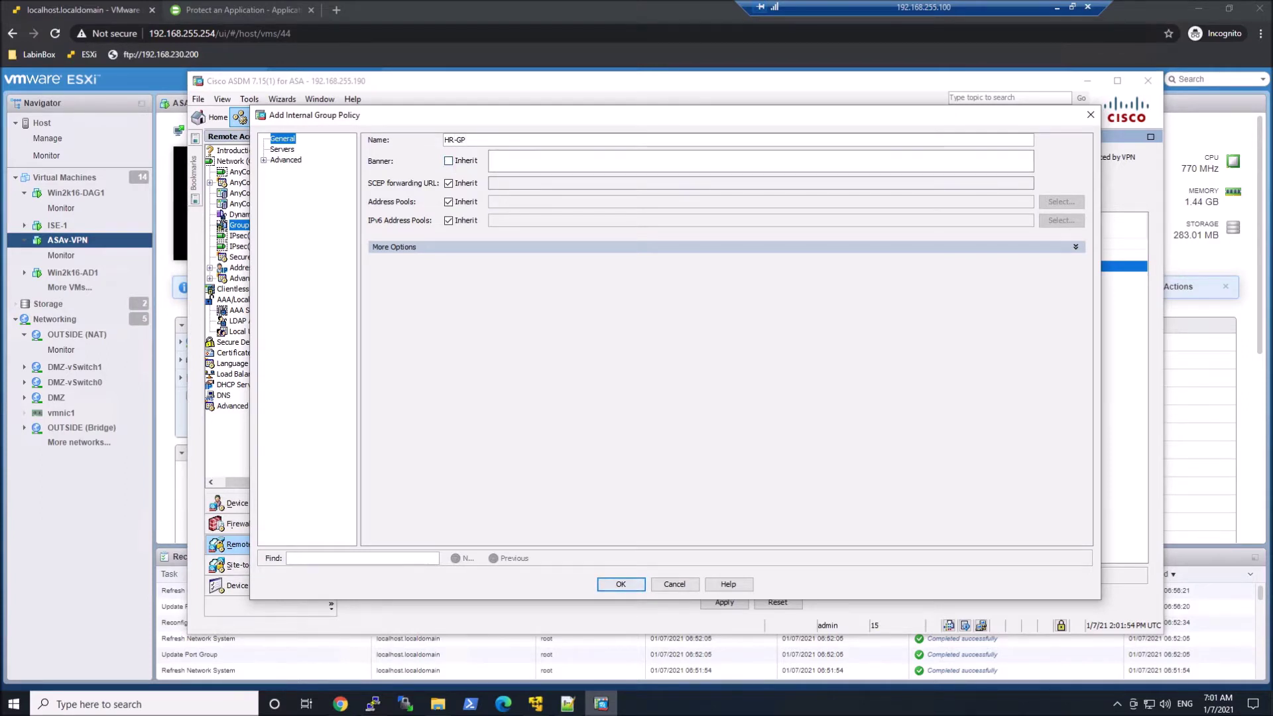
text(Thisi)
key(BackSpace)
text(is the HR Group)
click(622, 583)
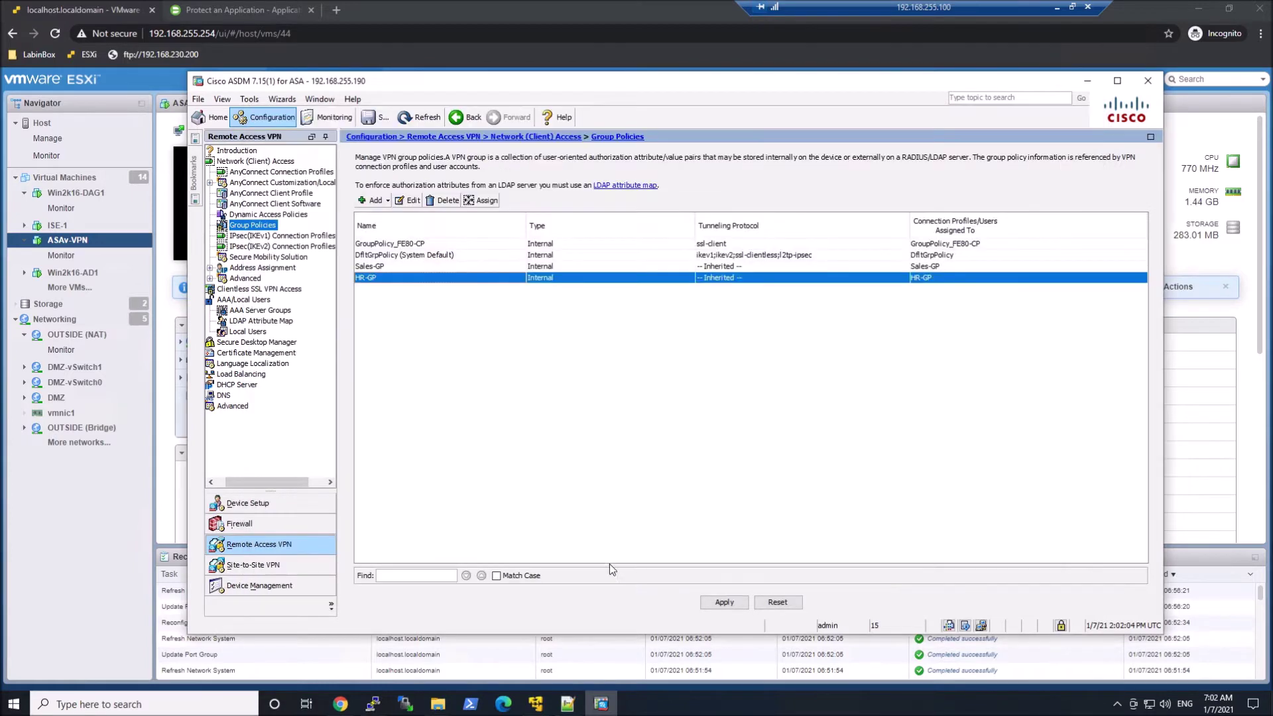
click(724, 602)
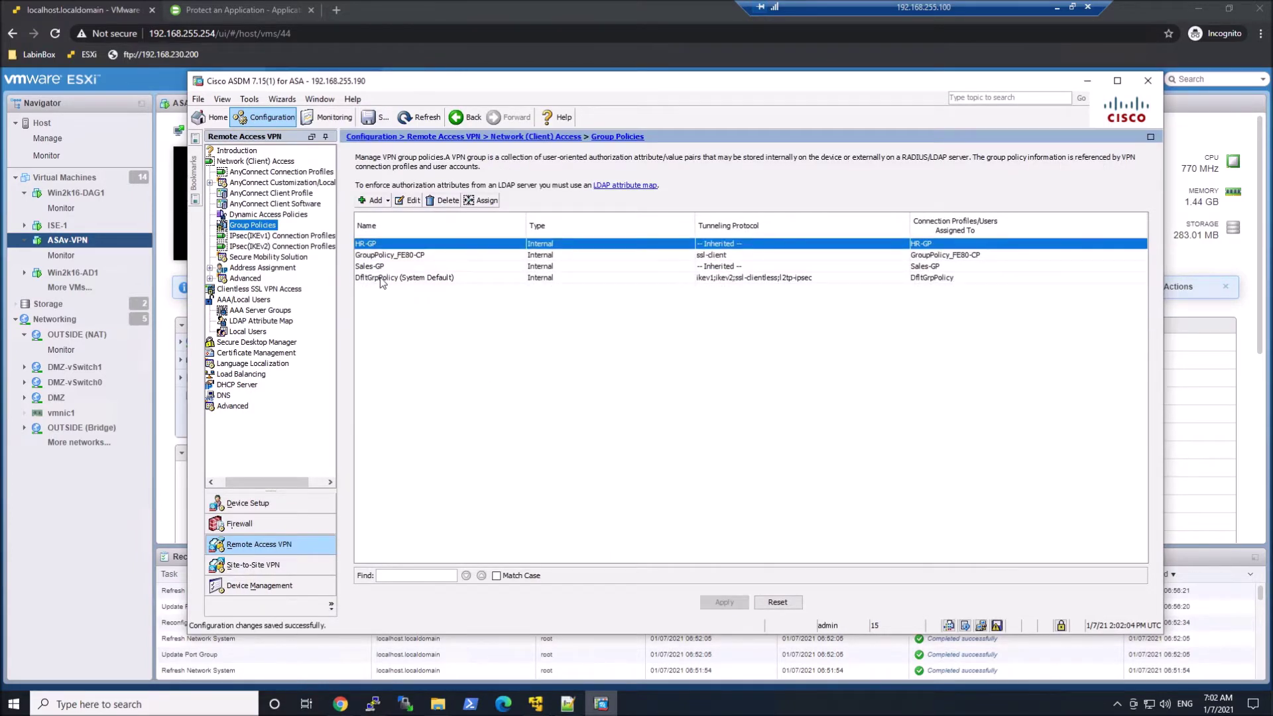
Review the FE80-CP AnyConnect connection profile, keeping its group policy as GroupPolicy_FE80-CP.
click(281, 172)
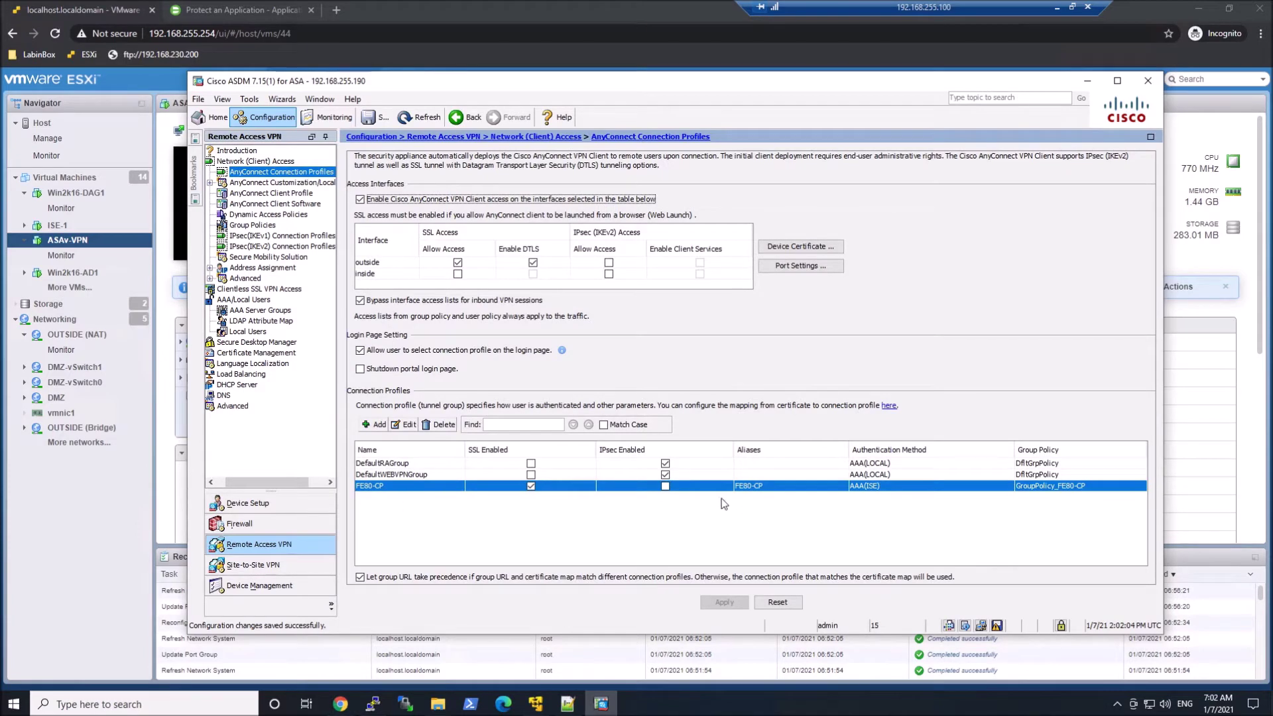
double_click(430, 488)
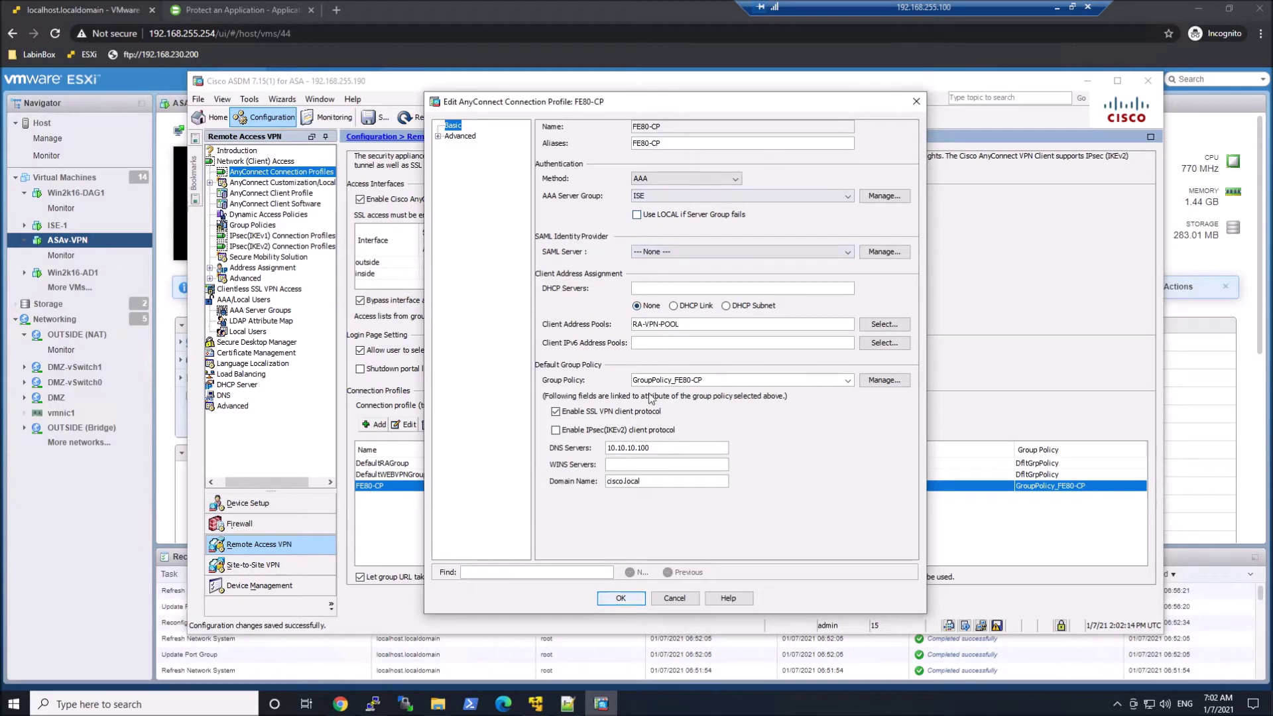
click(847, 380)
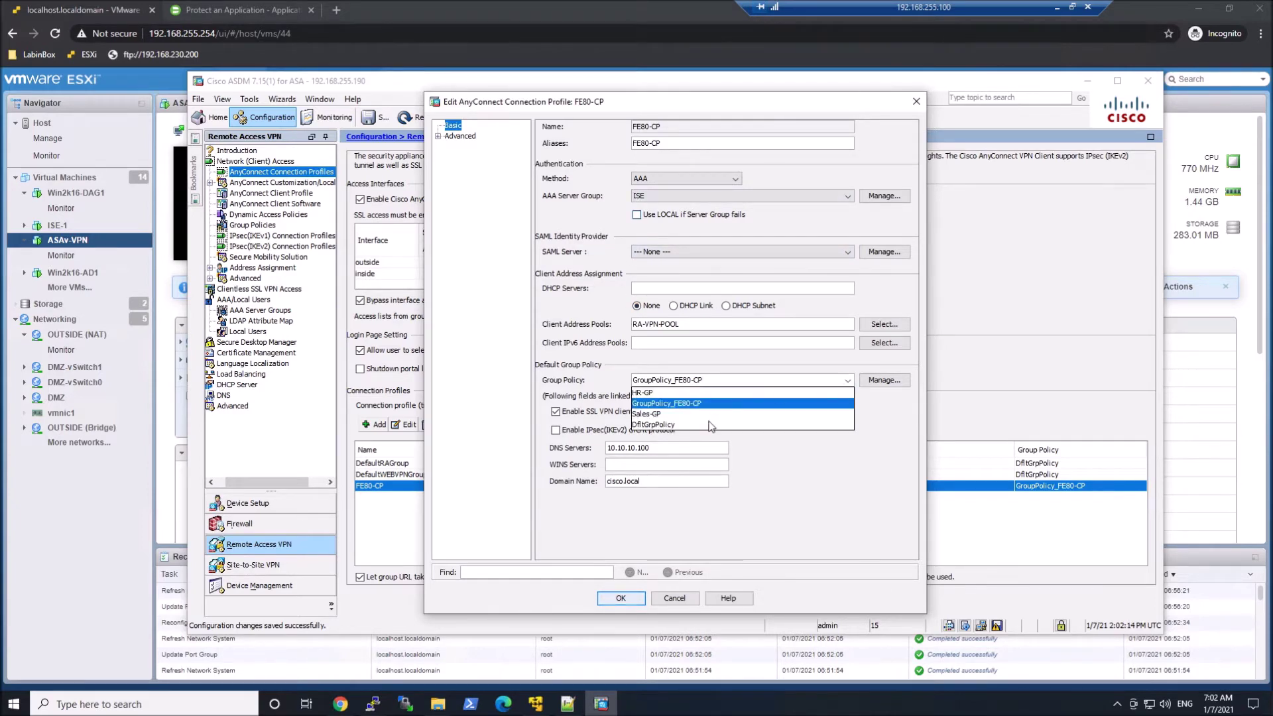
click(679, 403)
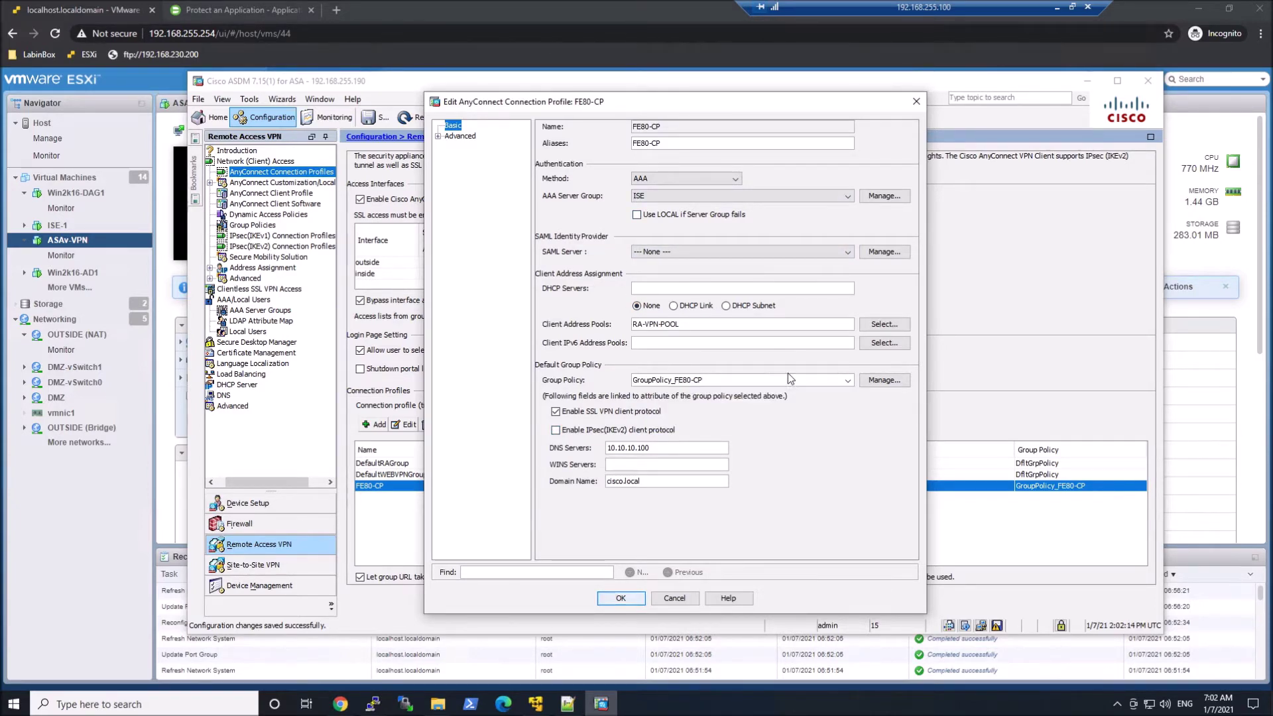
click(620, 598)
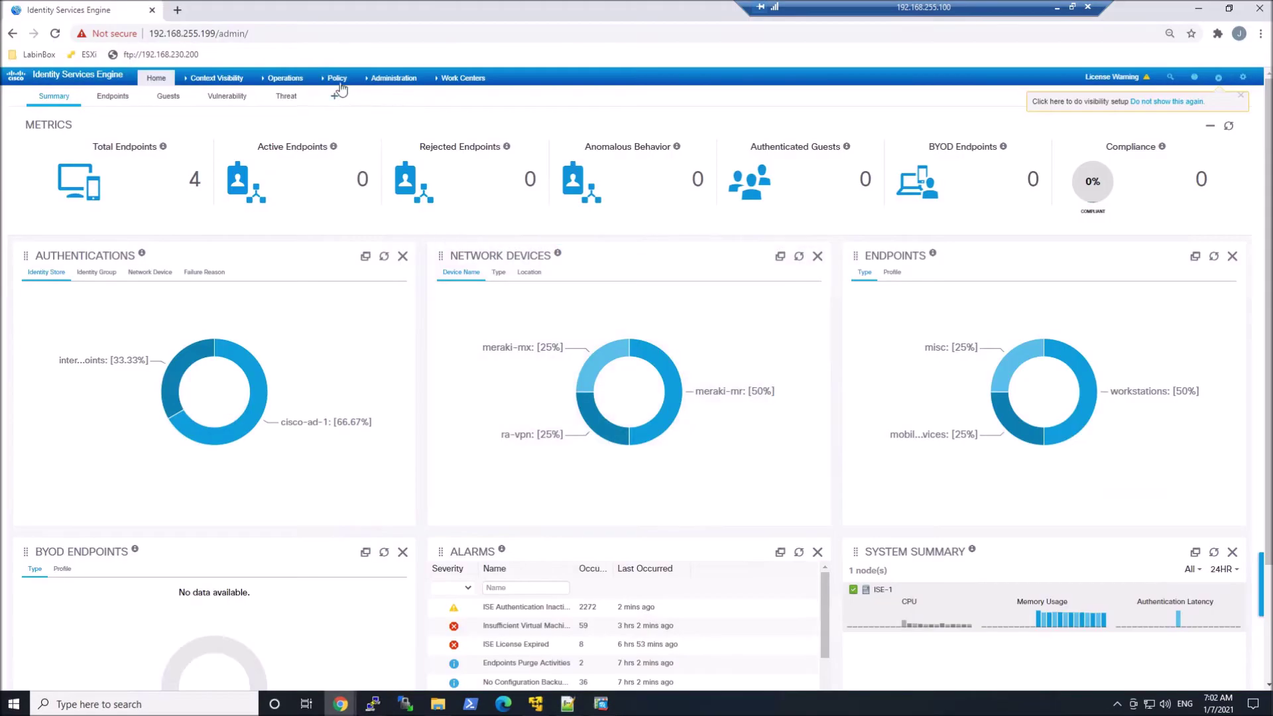
Go to Policy Elements > Results > Authorization > Downloadable ACLs and refresh the list.
click(335, 78)
click(345, 160)
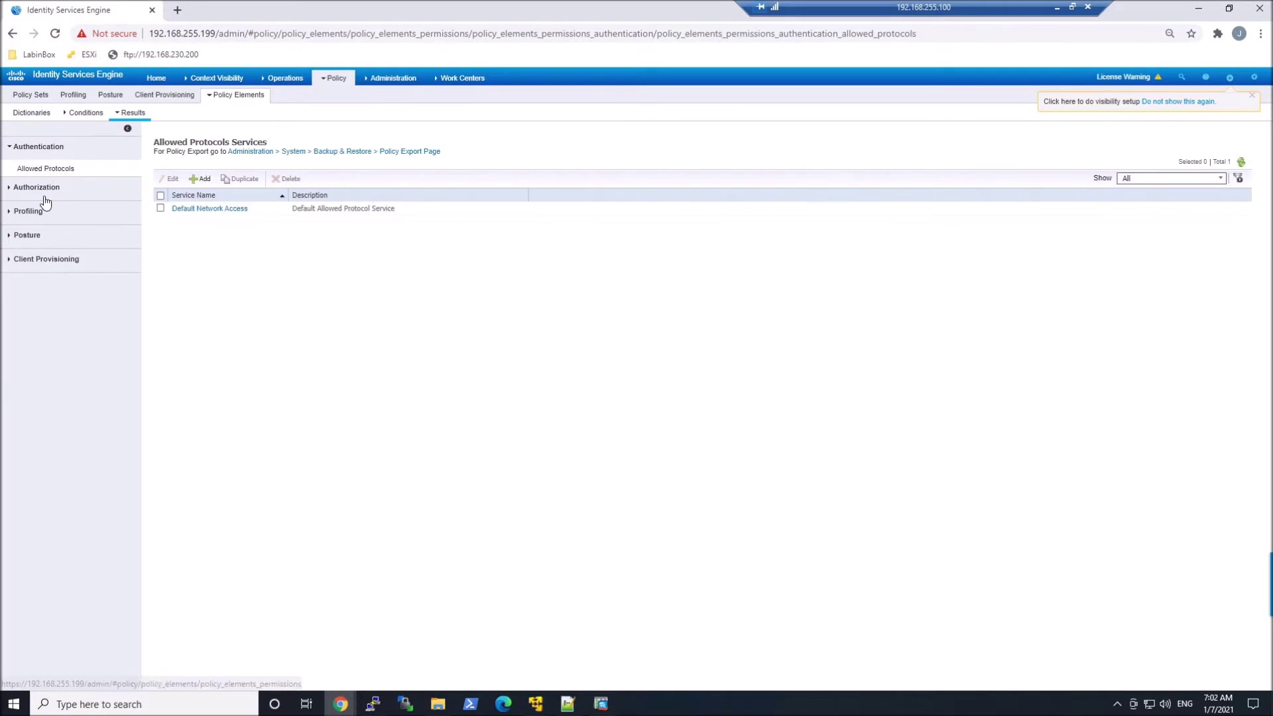
click(30, 190)
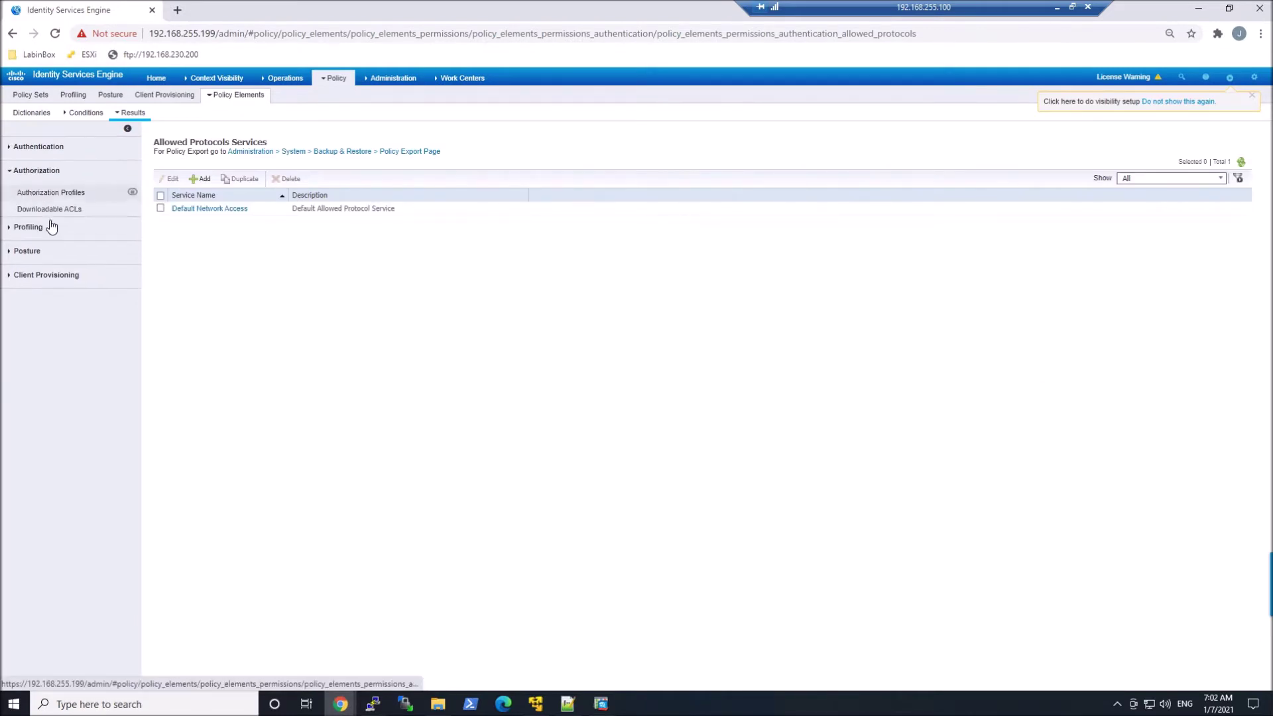
click(41, 208)
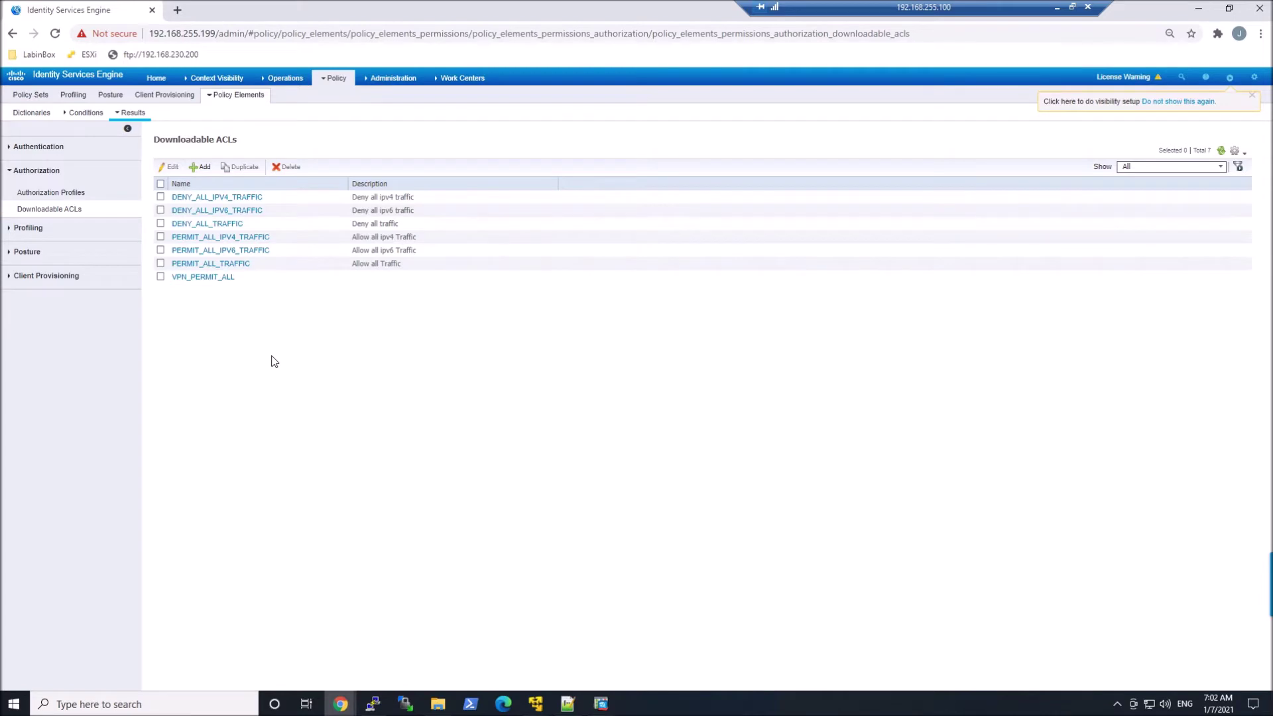
click(68, 209)
Create SALES-DACL denying IP to 1.1.1.1 and permitting all else, validated and submitted.
click(207, 168)
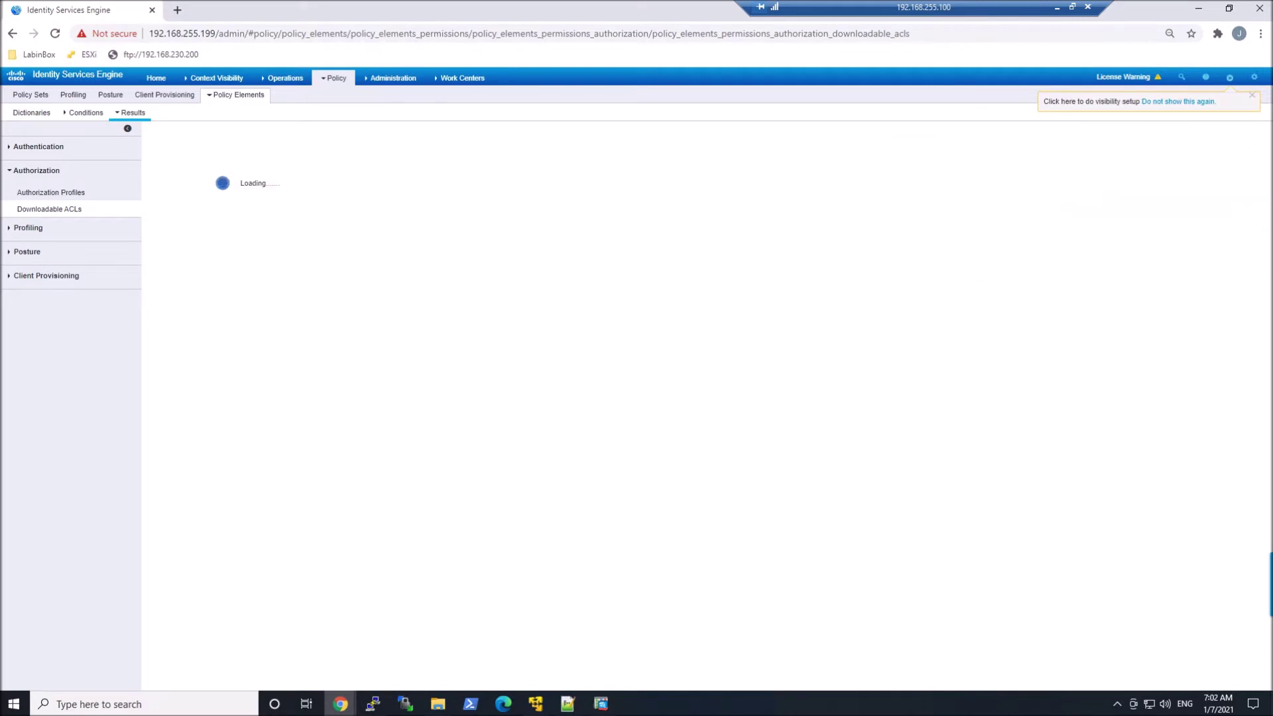
text(SALES-DACL)
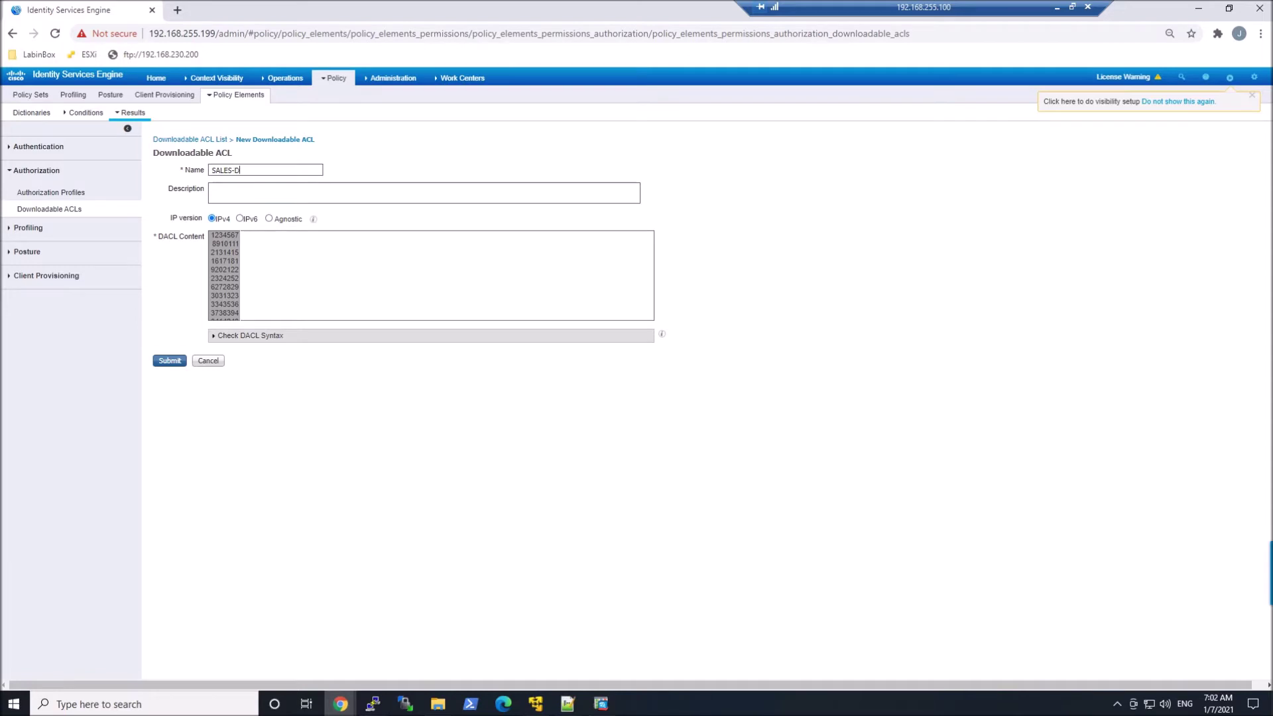
click(305, 245)
text(deny ip any 1.1.1.1 permit ip any any)
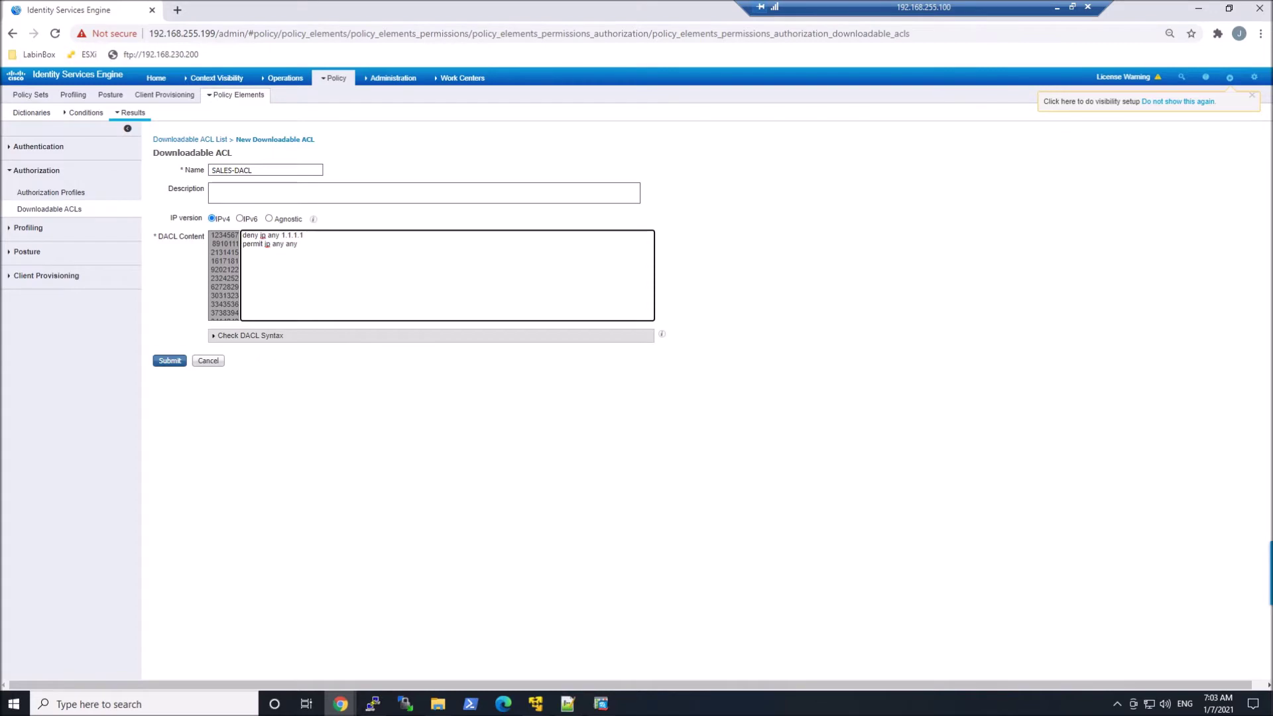
key(BackSpace)
text(255.255.255.)
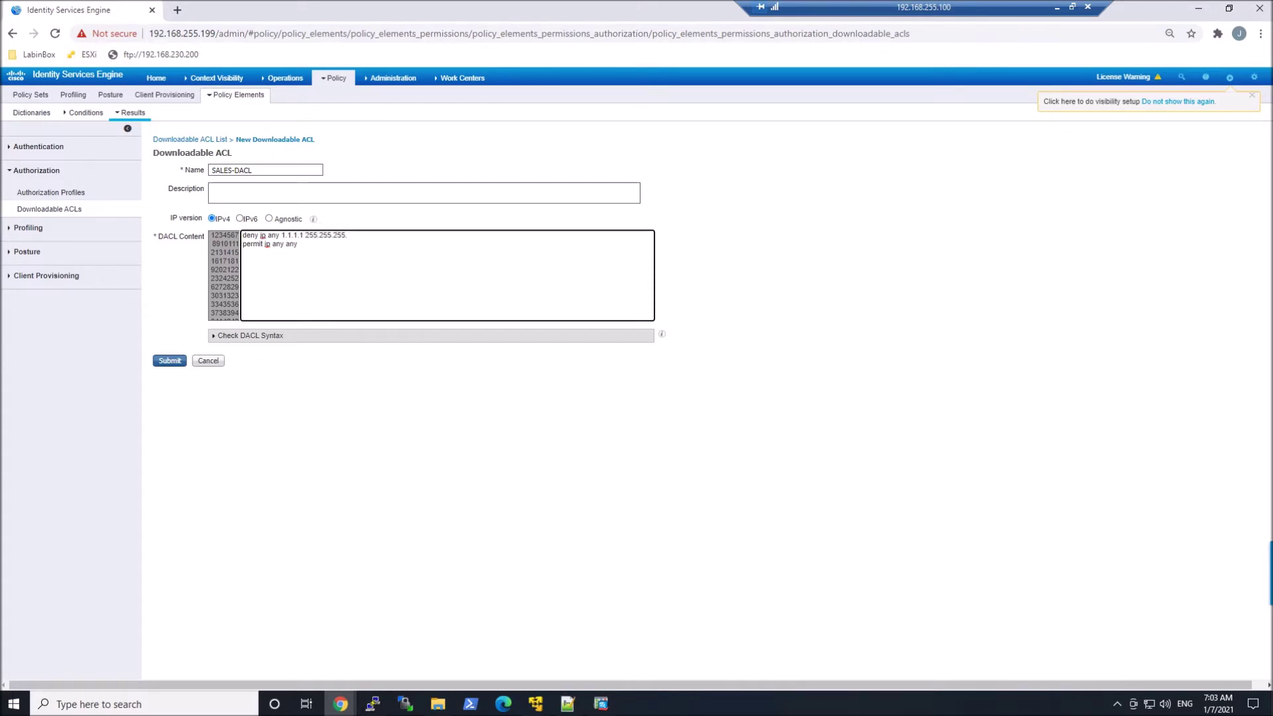
text(255)
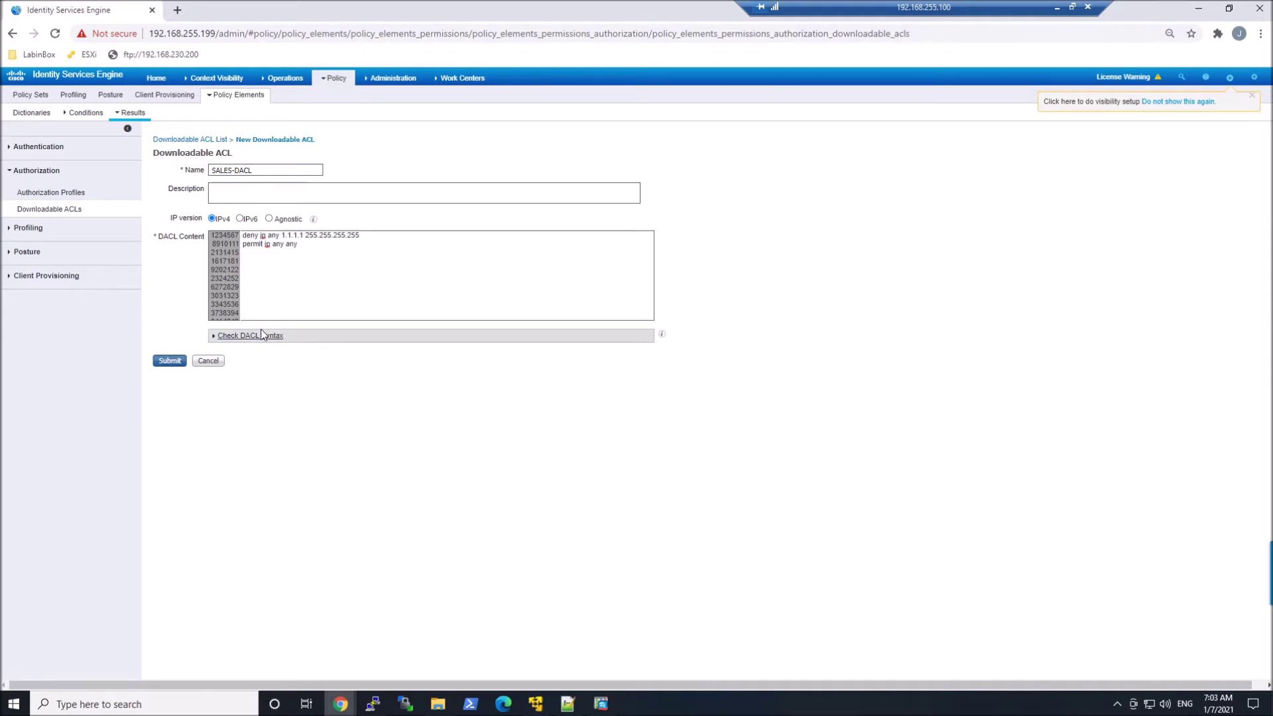
click(260, 337)
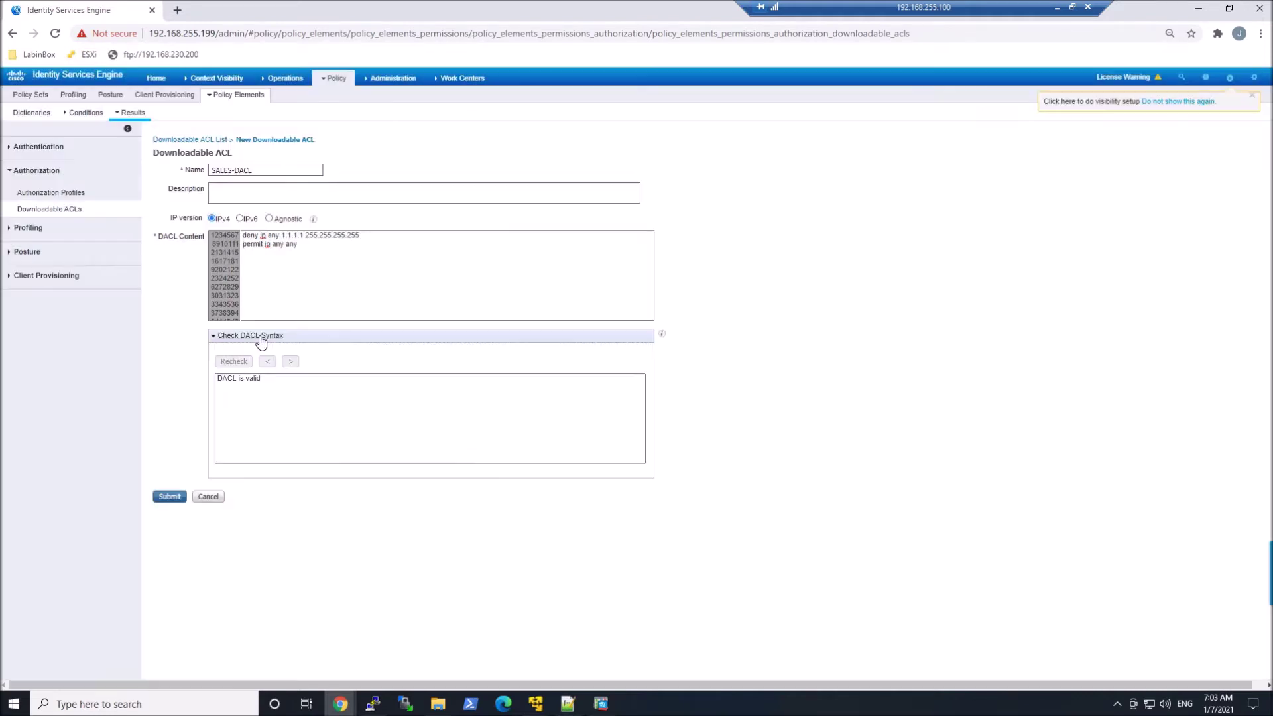
click(159, 497)
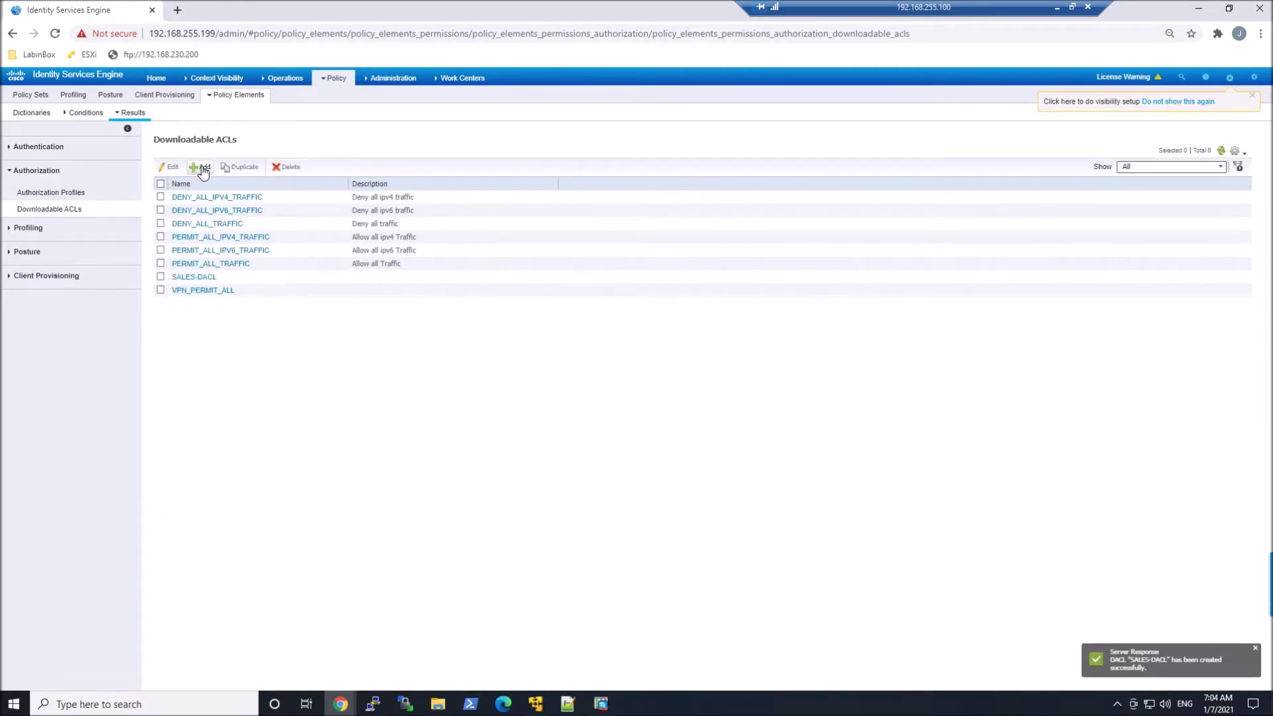
click(160, 276)
Duplicate SALES-DACL and rename the copy HR-DACL.
click(241, 167)
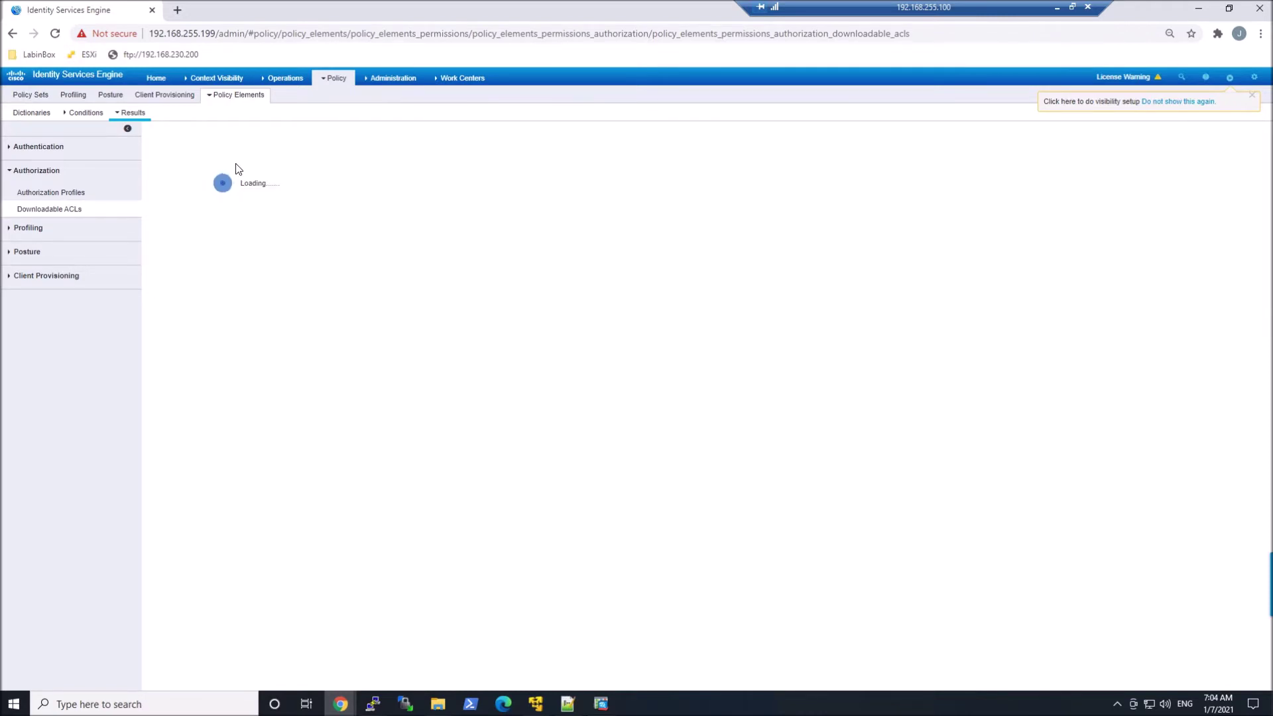
click(271, 170)
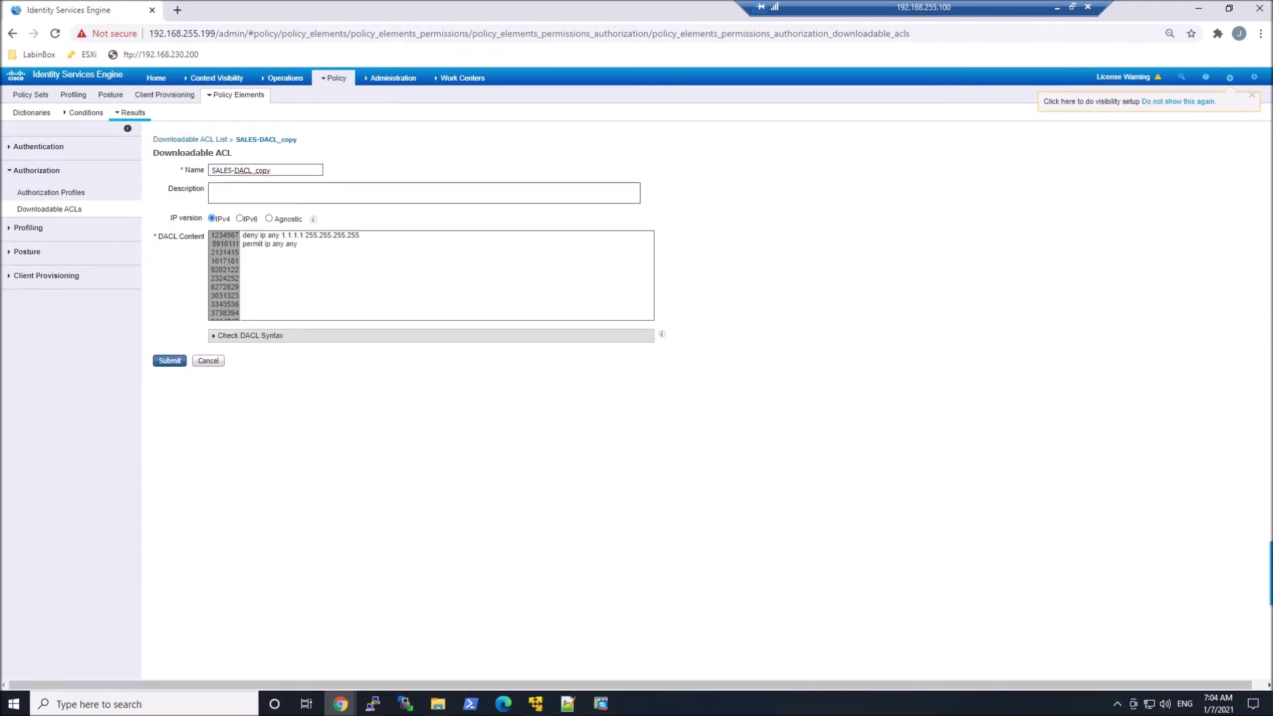
key(BackSpace)
key(BackSpace)
key(BackSpace)
drag(232, 170, 207, 174)
text(HR)
Change the deny rule's address to 8.8.8.8, check the syntax, and submit HR-DACL.
click(300, 236)
key(BackSpace)
key(BackSpace)
key(BackSpace)
key(BackSpace)
key(BackSpace)
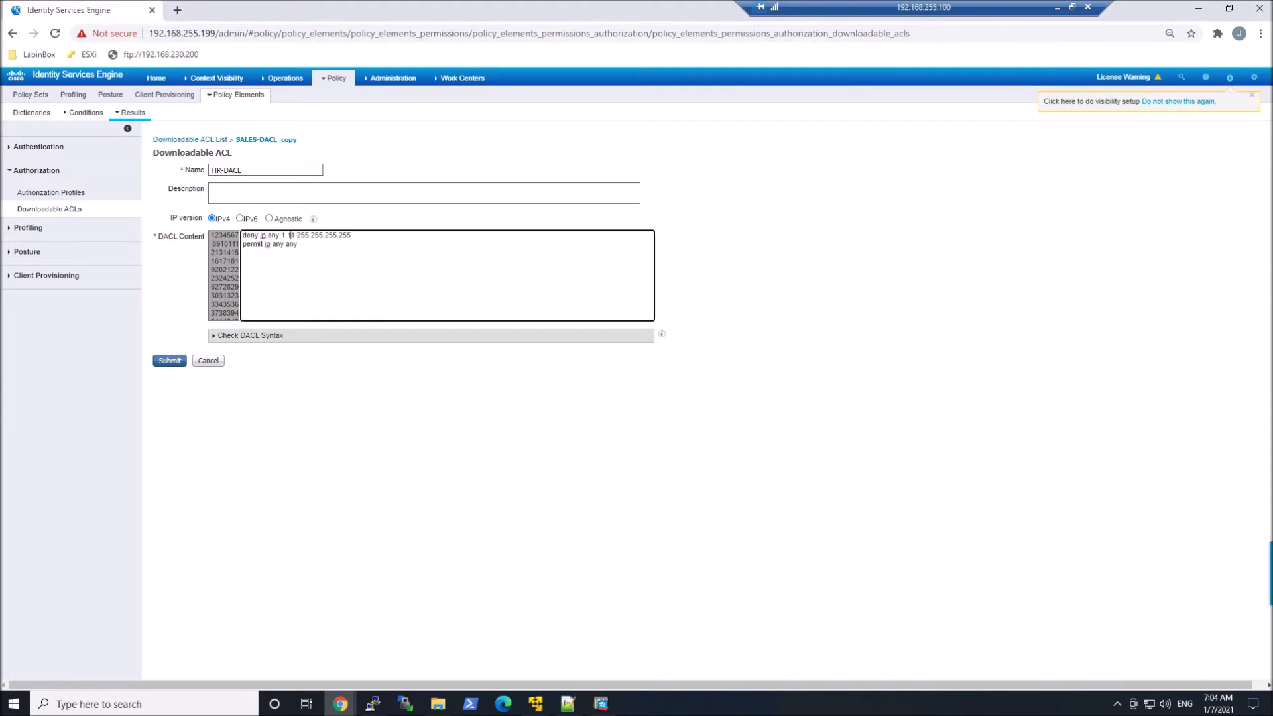
key(BackSpace)
key(BackSpace)
text(8.8.8.8)
click(171, 368)
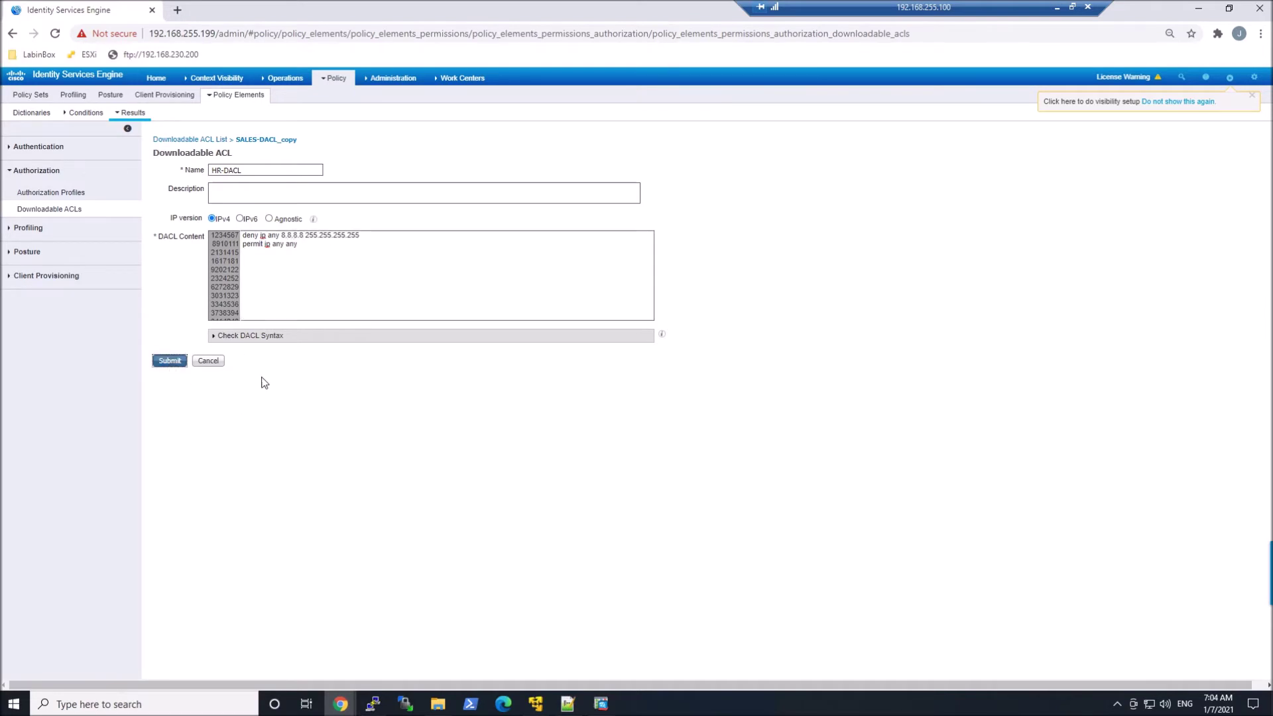
click(243, 337)
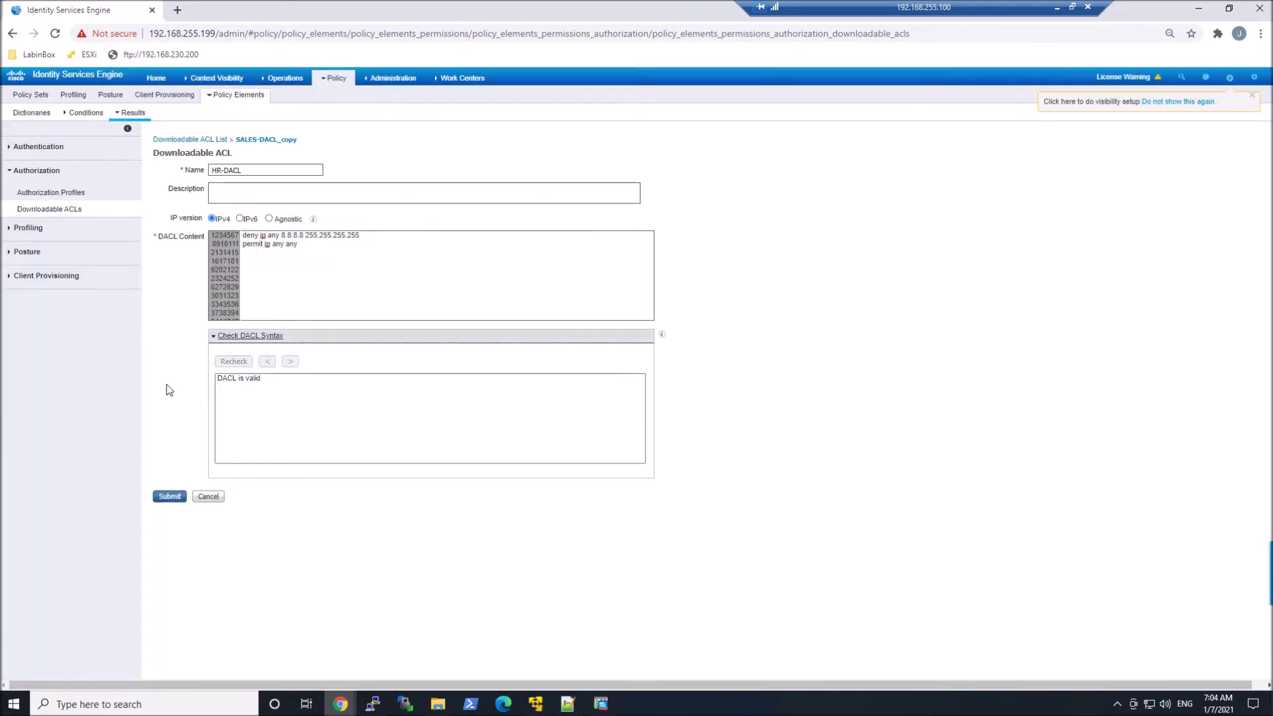
click(171, 498)
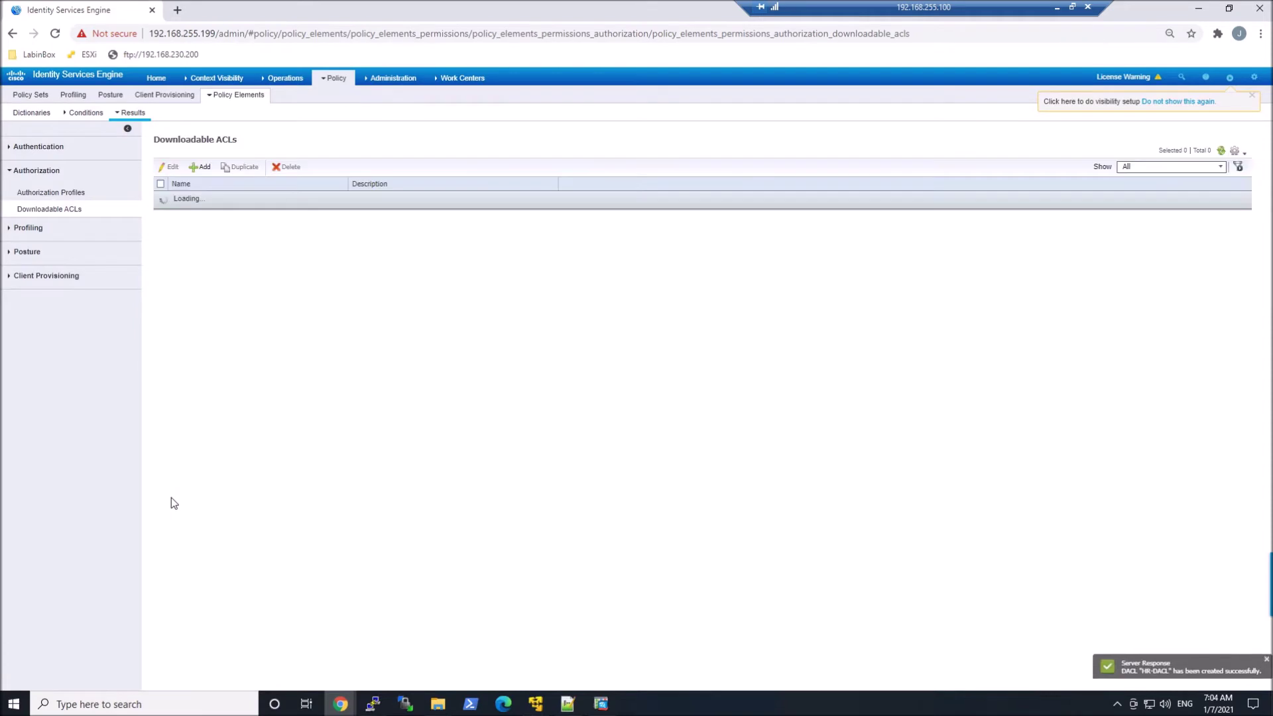
Start a new SALES-AUTHZ authorization profile with DACL Name set to SALES-DACL.
click(65, 194)
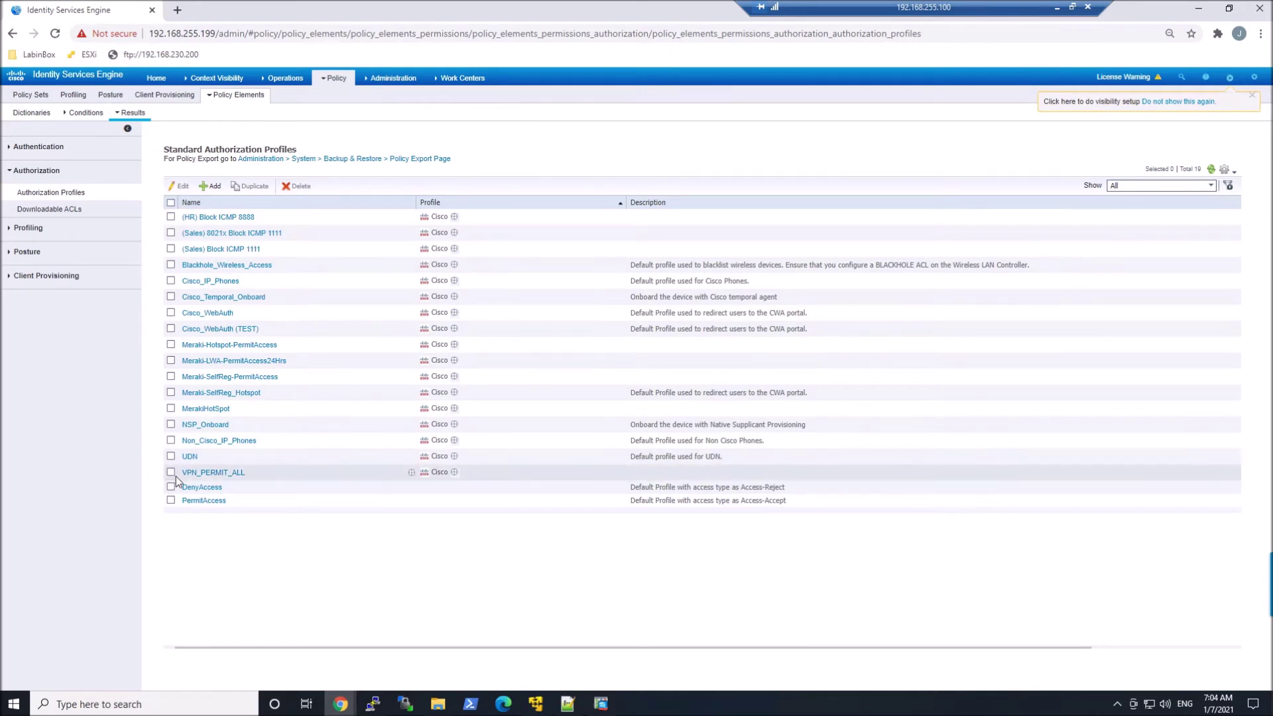
click(213, 187)
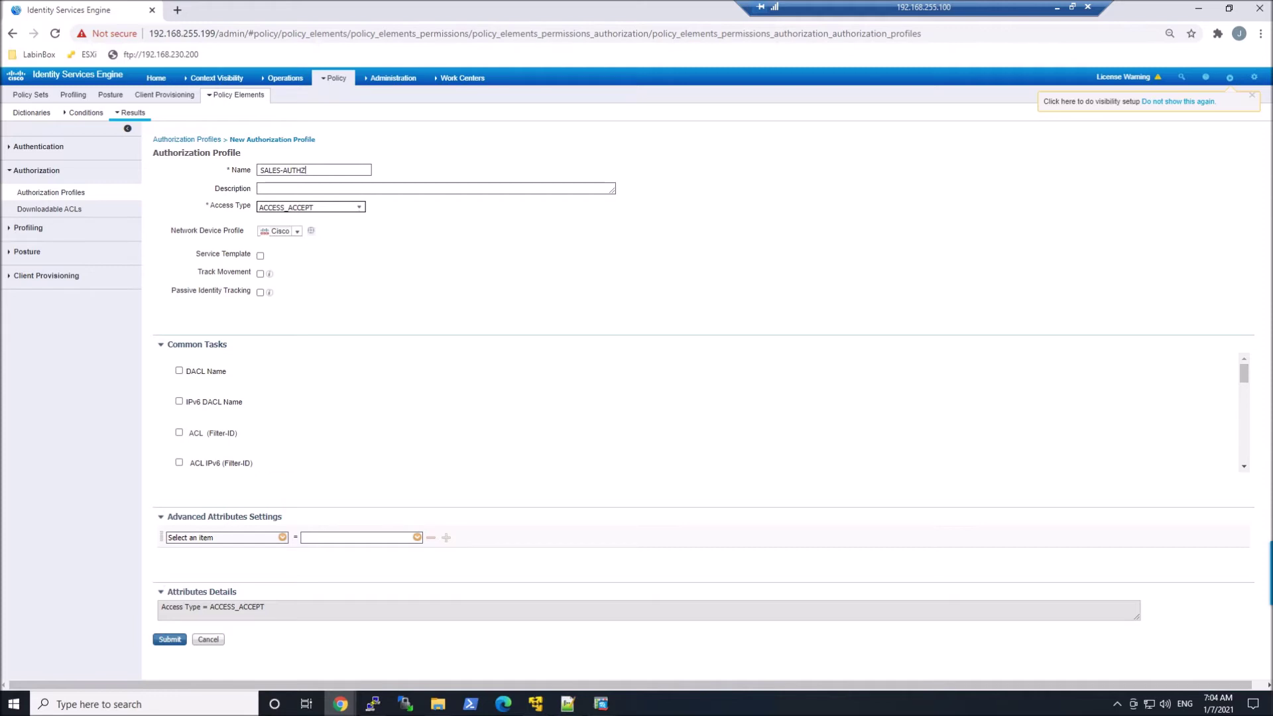
click(207, 372)
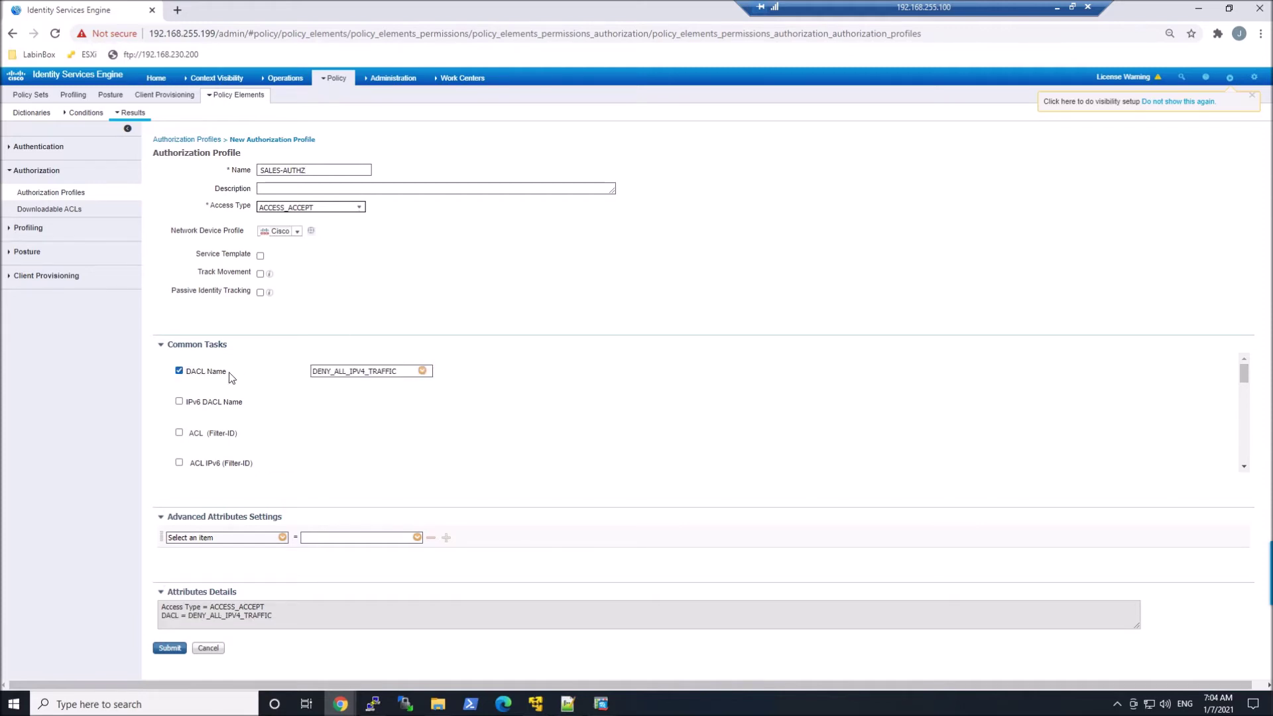
click(422, 371)
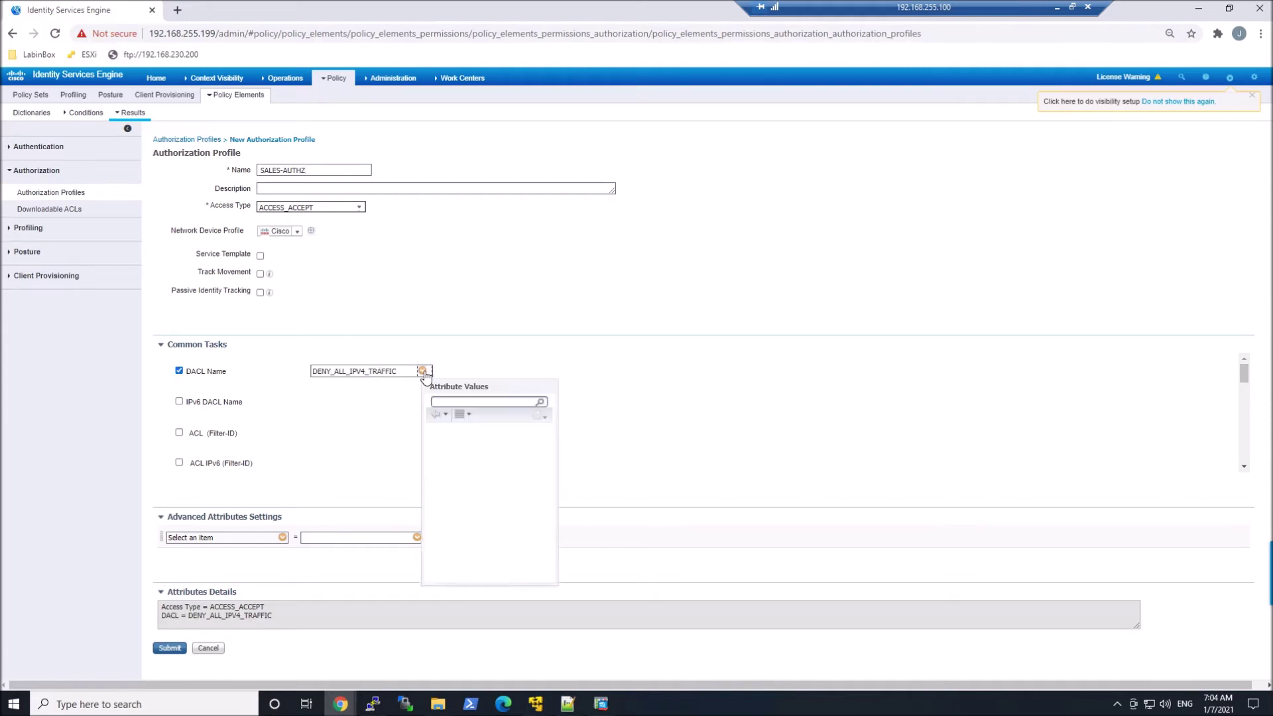
click(459, 442)
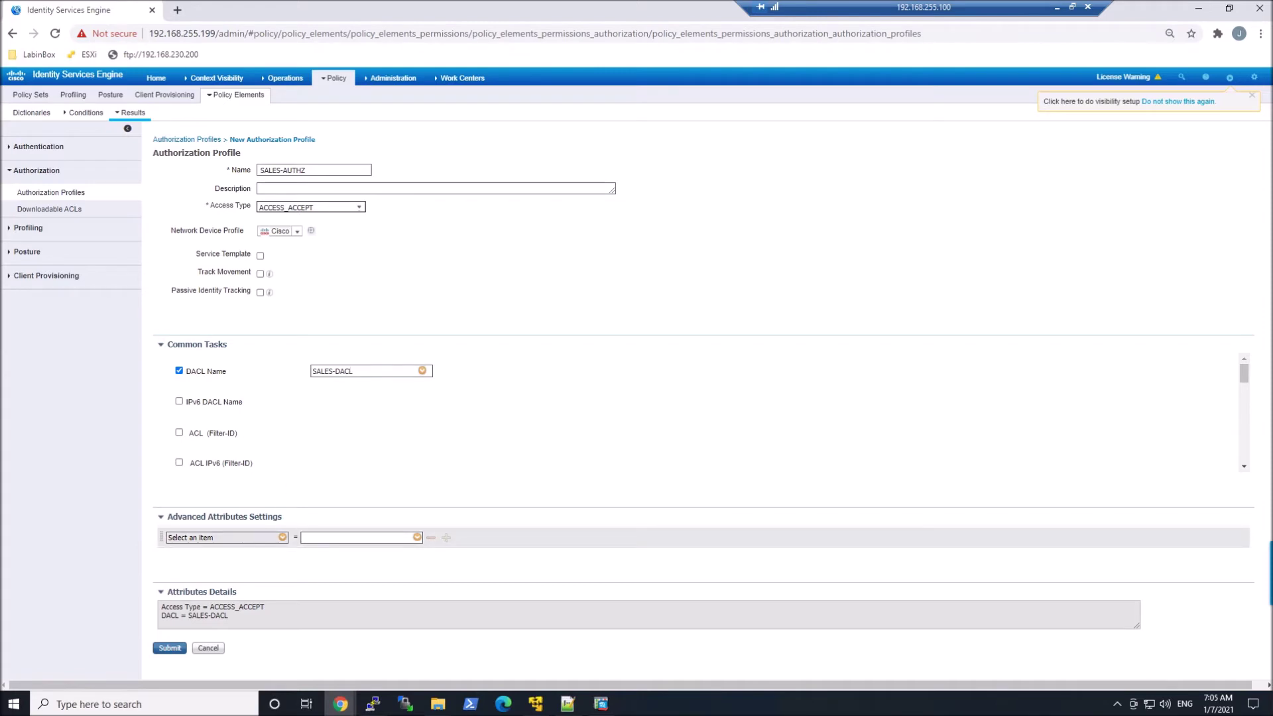
Enable the ASA VPN attribute and look up the ASA's group policy names in ASDM.
scroll(355, 446, down, 3)
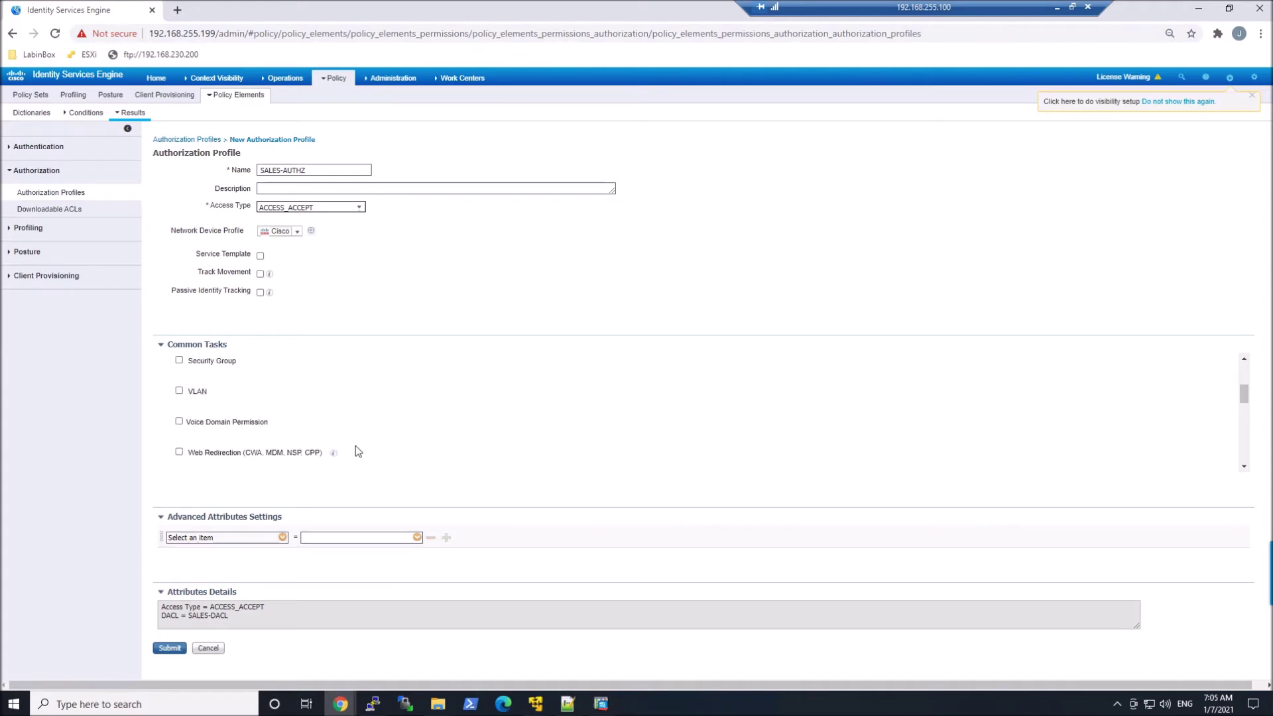
scroll(355, 449, down, 4)
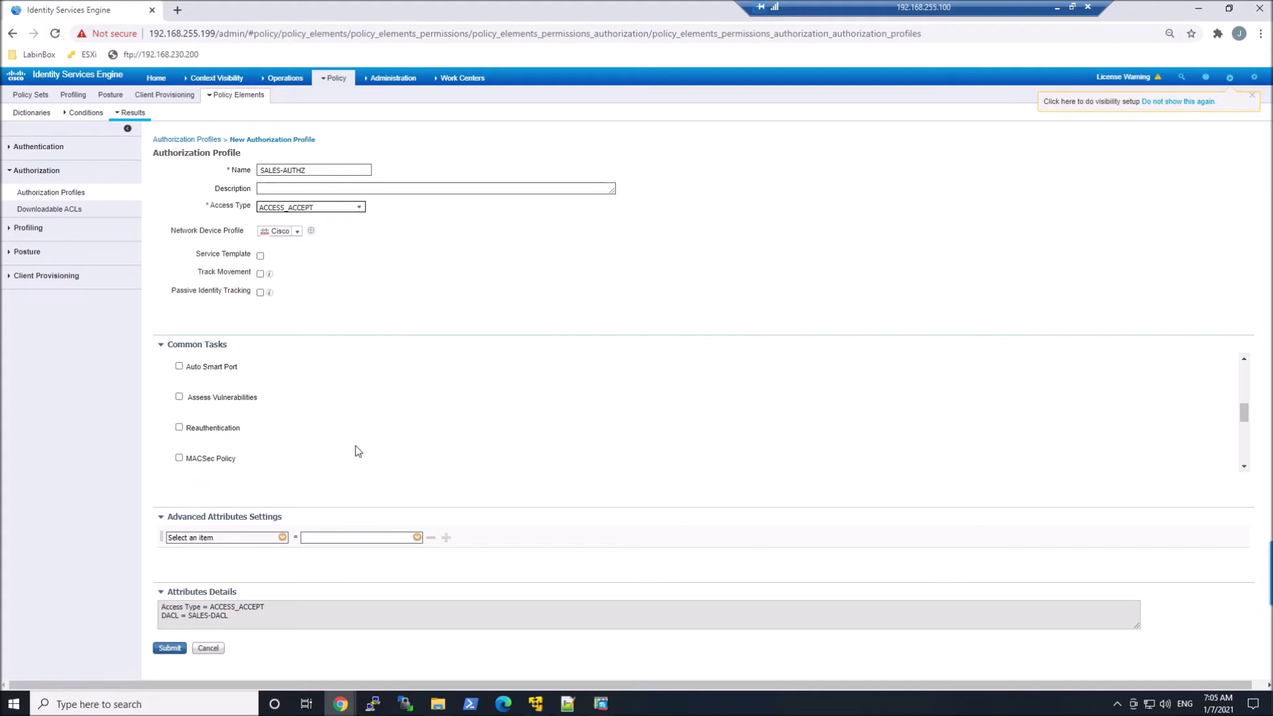
scroll(355, 445, down, 5)
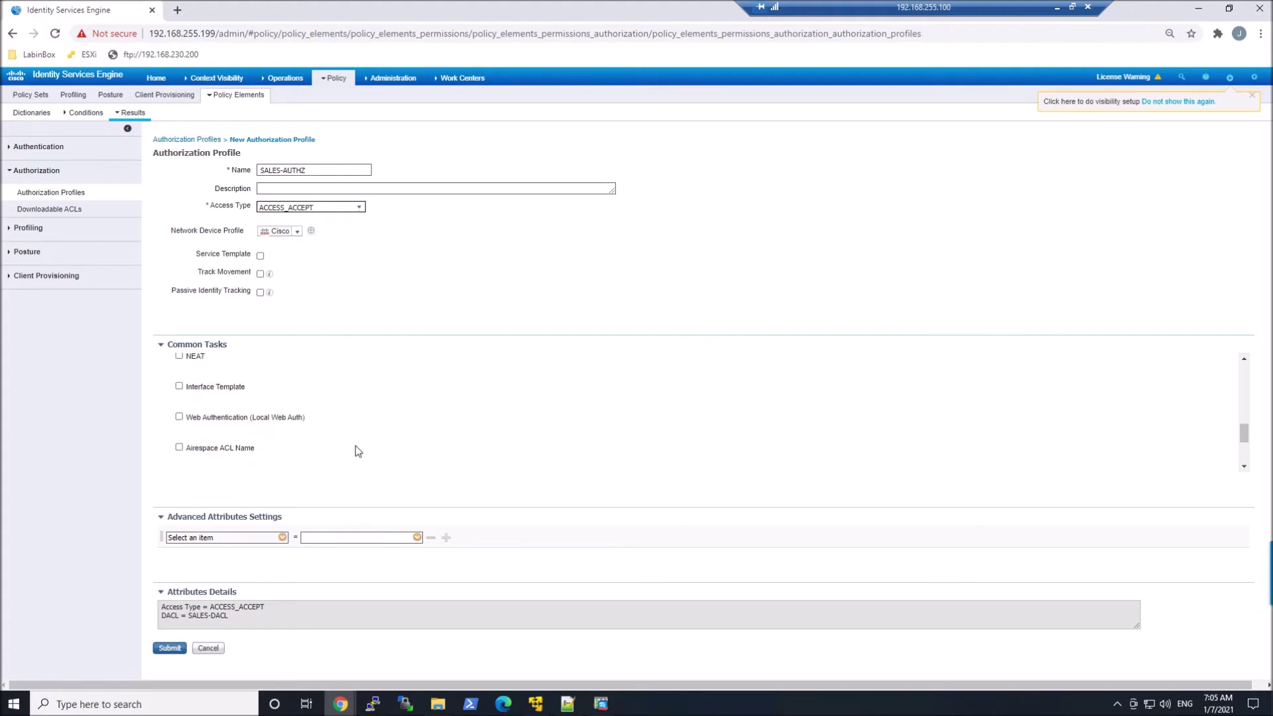
scroll(357, 451, down, 2)
click(192, 443)
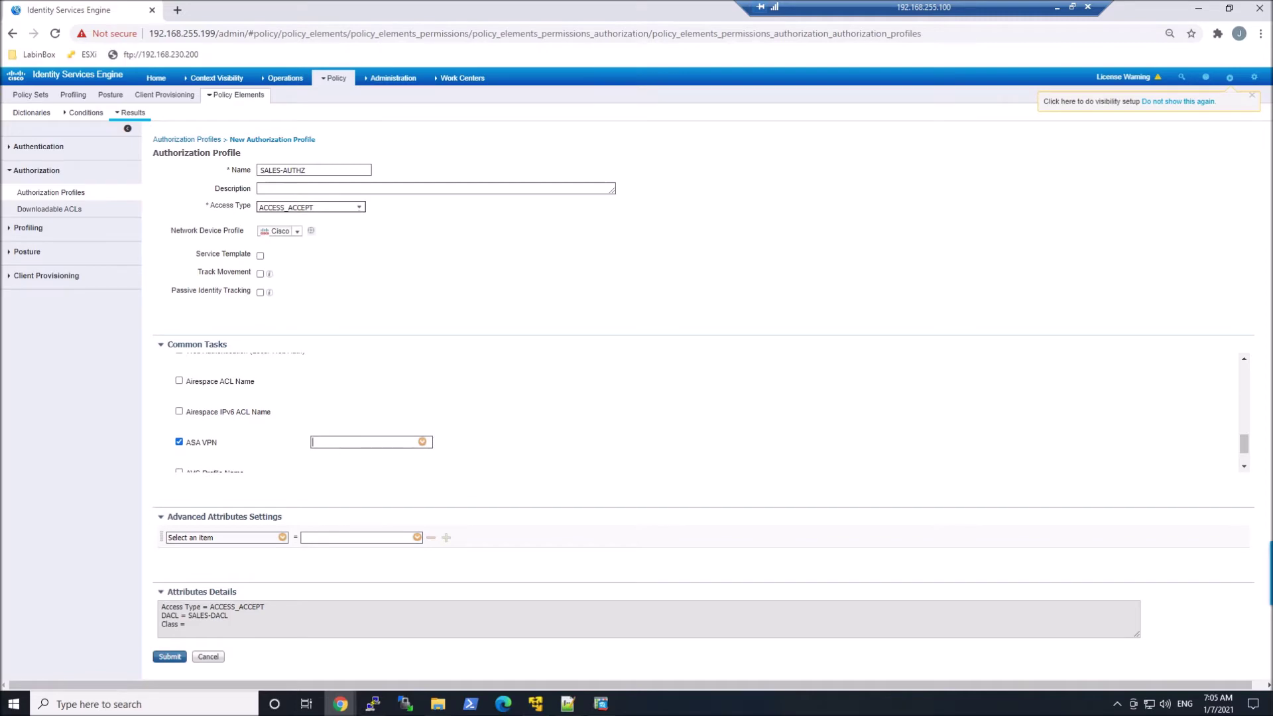
click(601, 703)
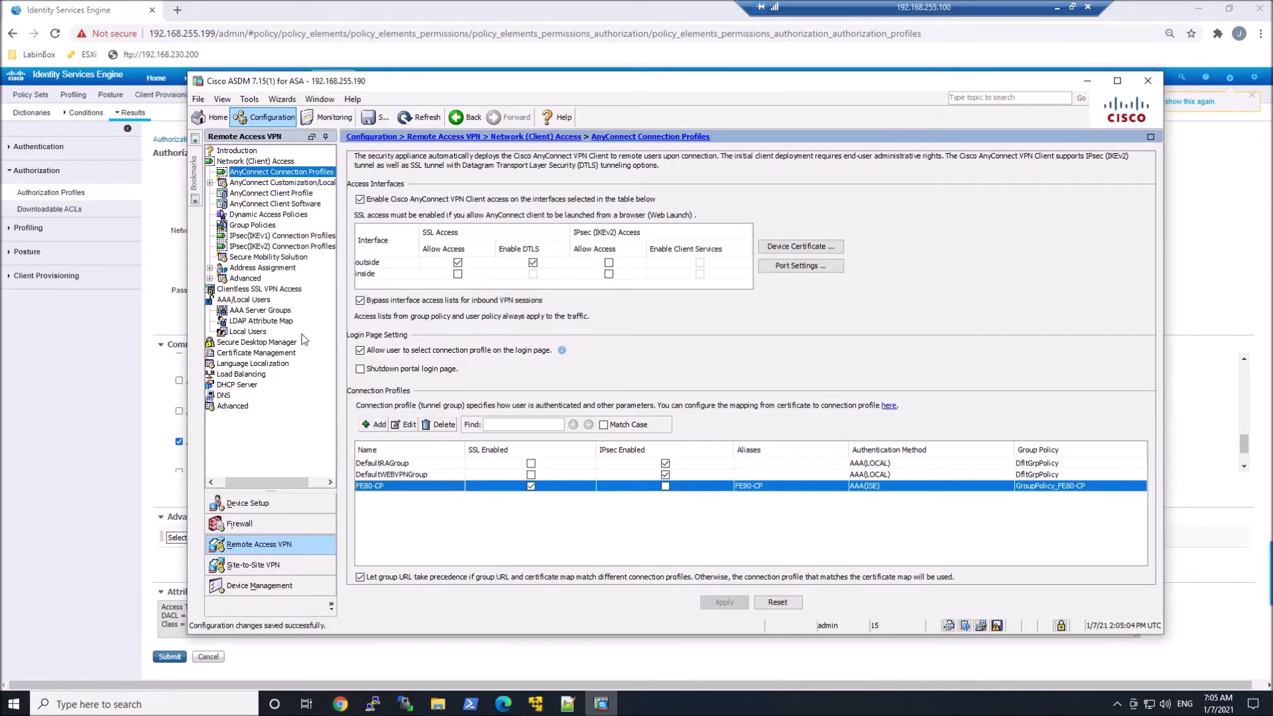
click(253, 225)
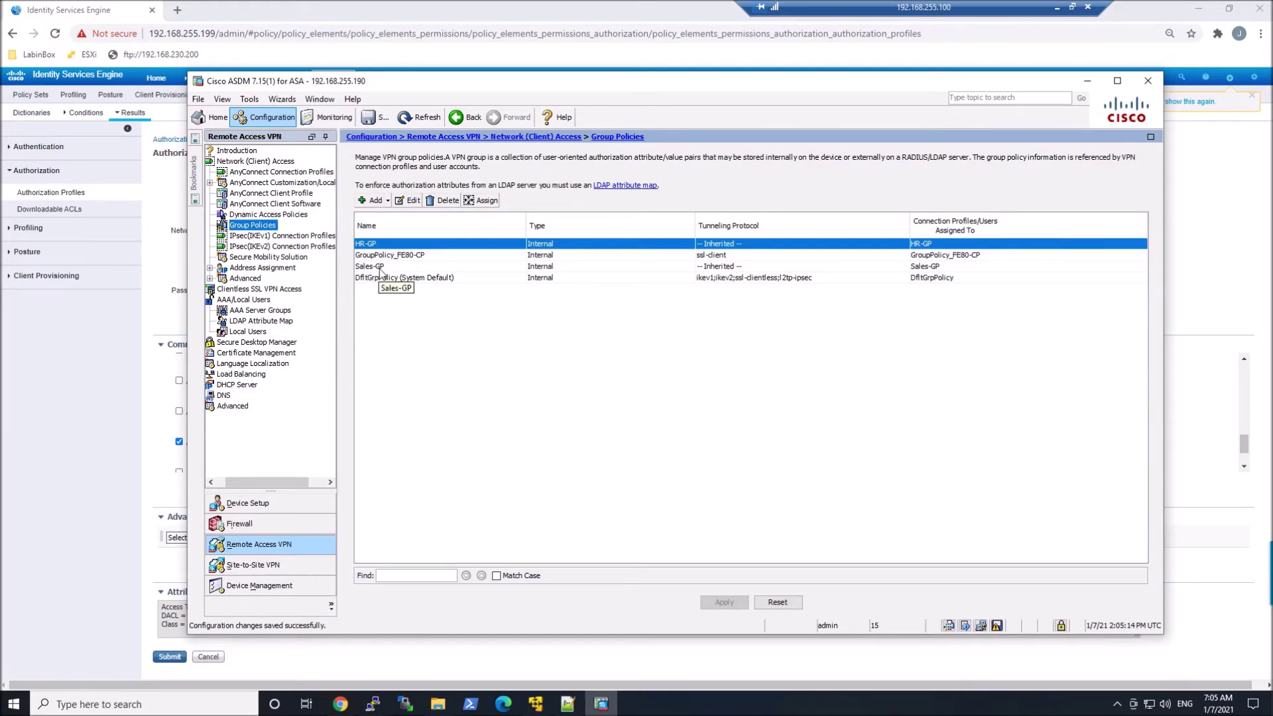
Set the ASA VPN class to Sales-GP and submit the SALES-AUTHZ profile.
click(103, 383)
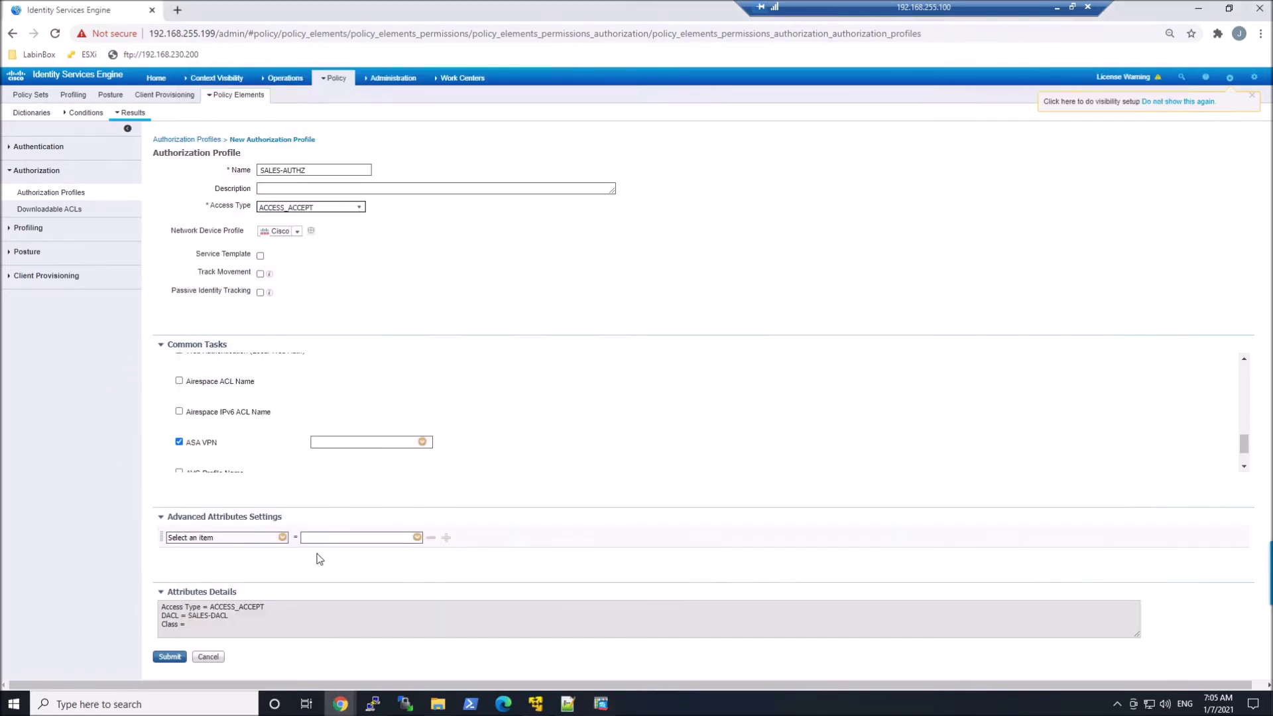
text(Sales-GP)
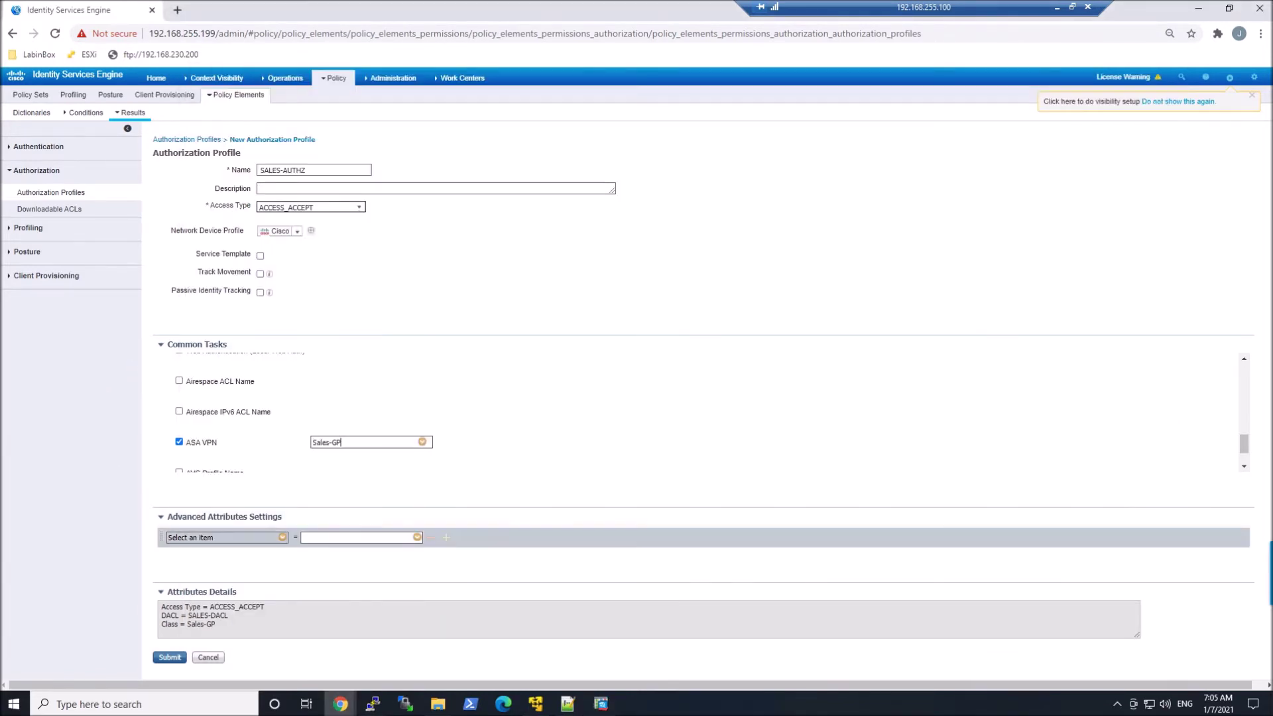
click(168, 659)
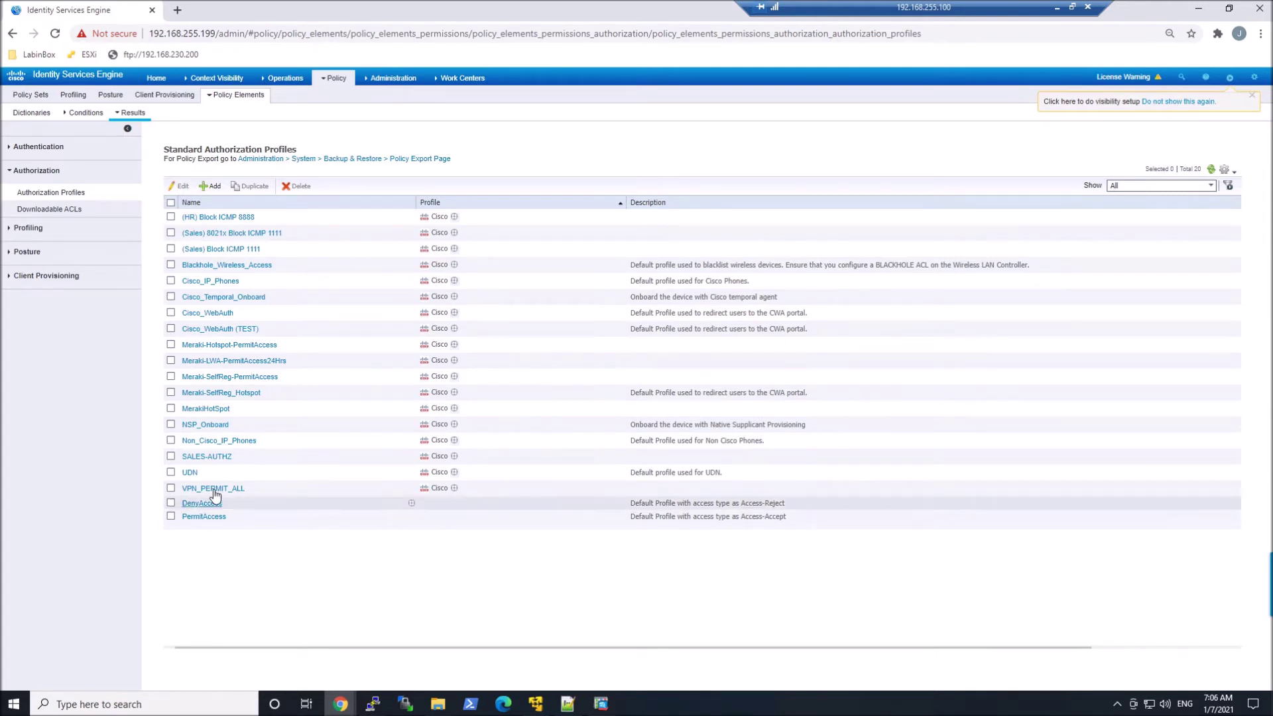
Rename the profile to SALES-VPN-AUTHZ and save it.
click(198, 457)
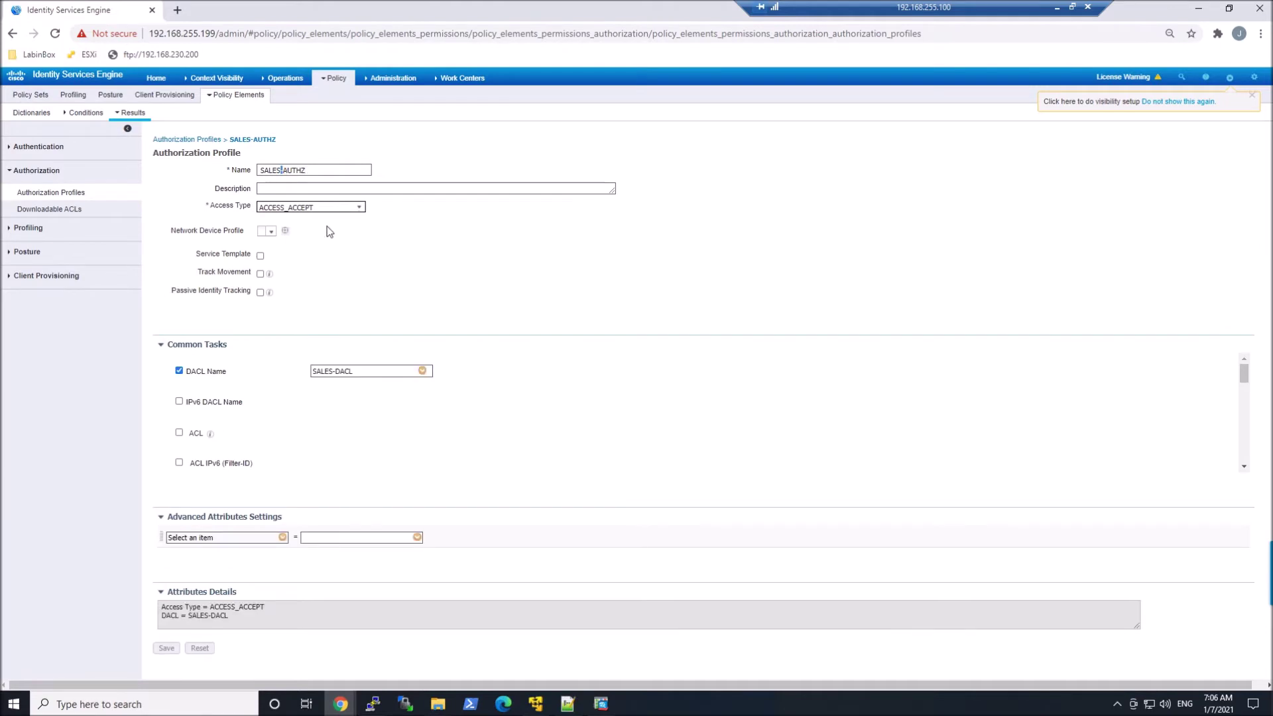
text(-VPN-)
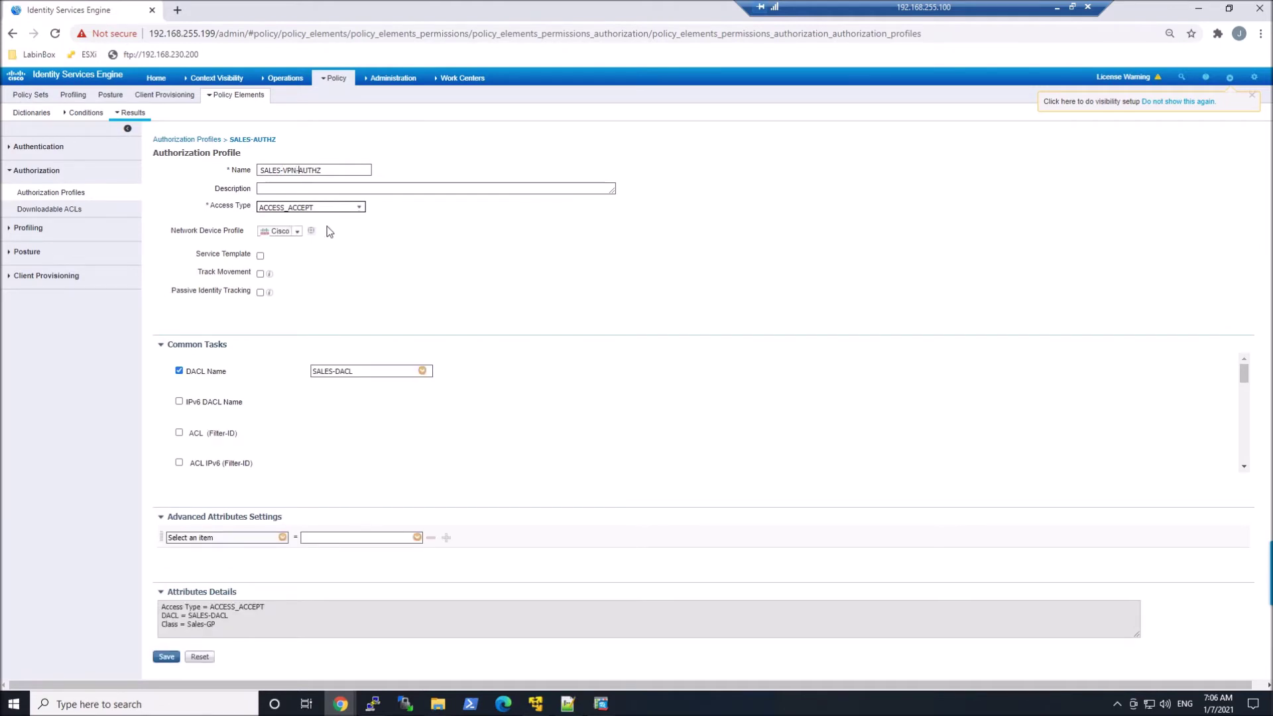
click(167, 657)
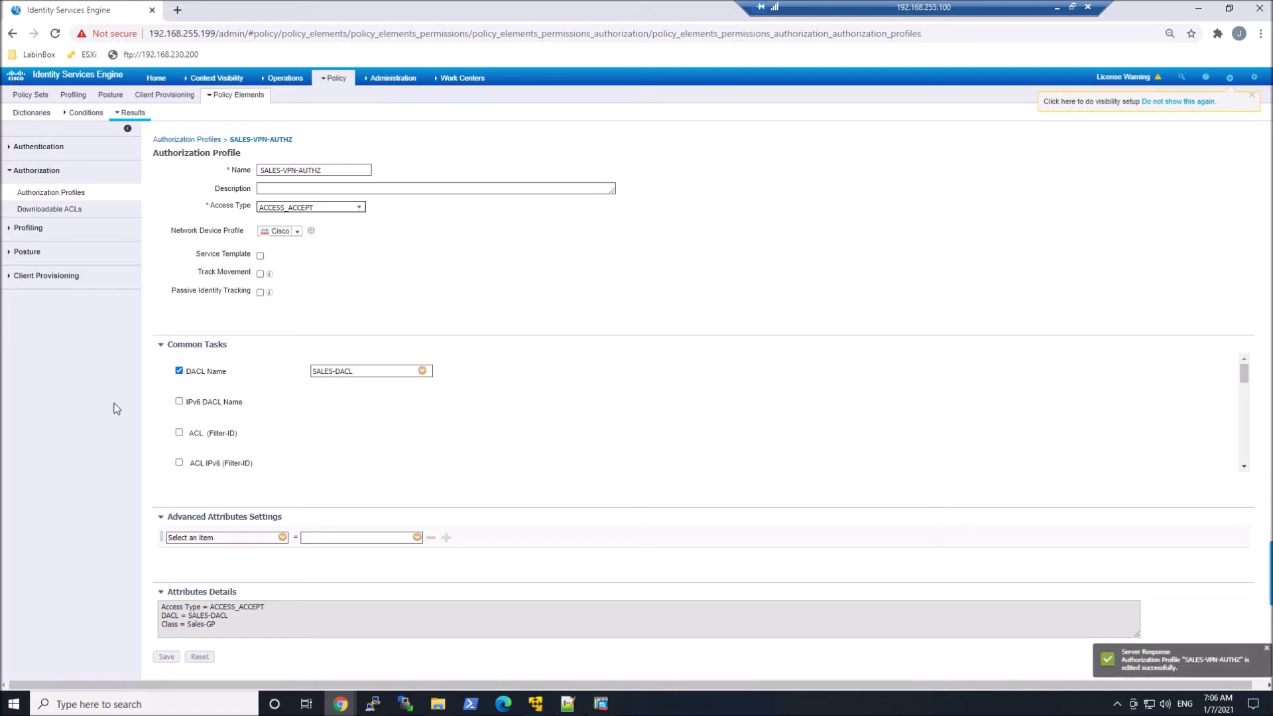
click(66, 192)
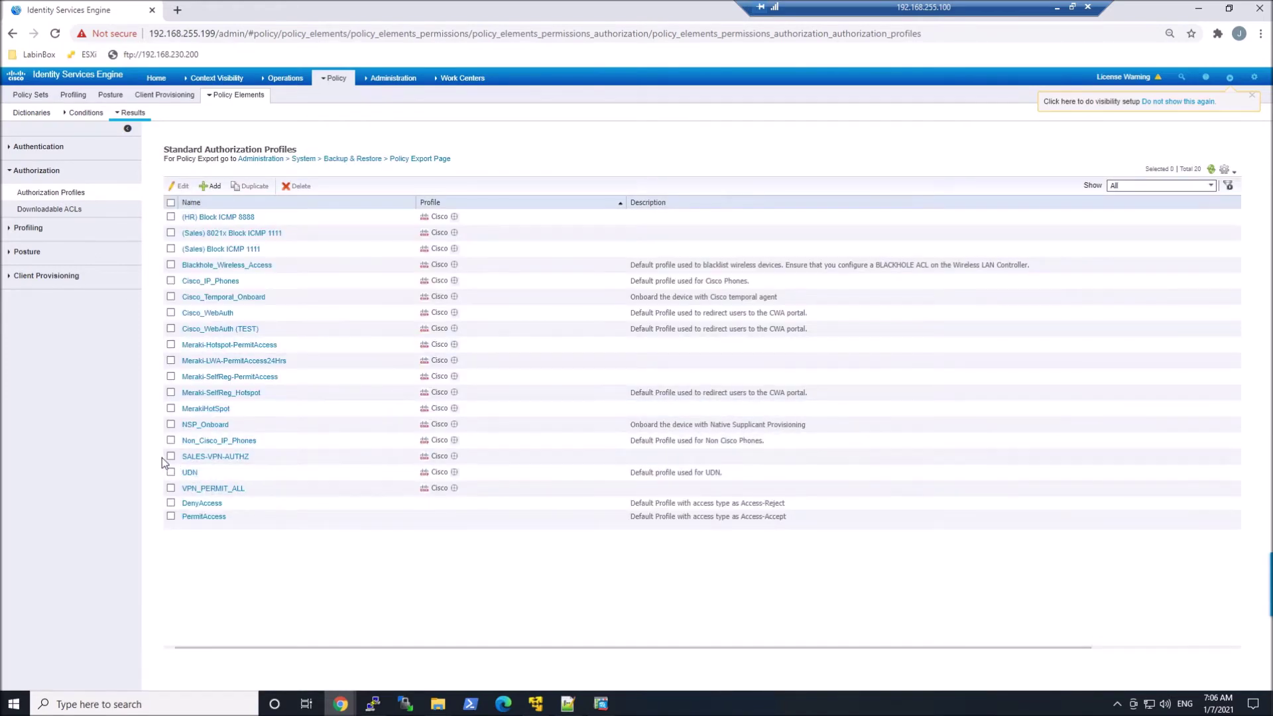
Duplicate SALES-VPN-AUTHZ as HR-VPN-AUTHZ and switch its DACL to HR-DACL.
click(171, 456)
click(251, 186)
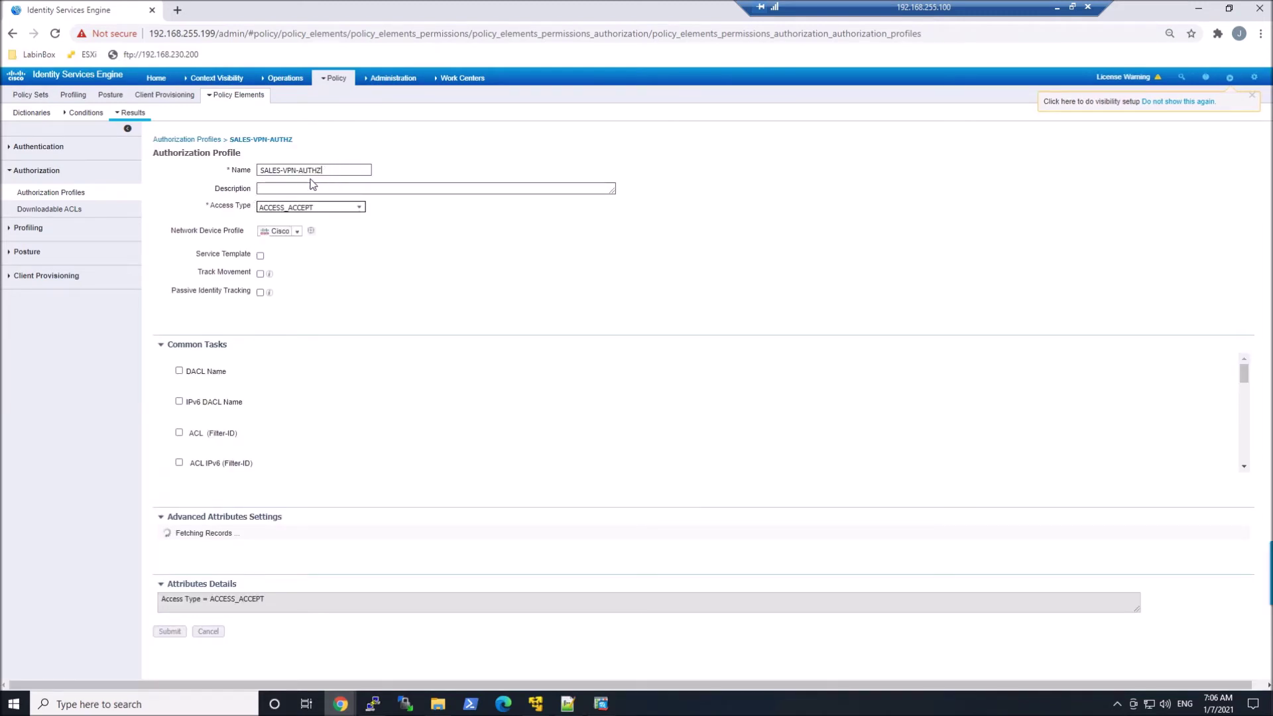
drag(281, 170, 257, 174)
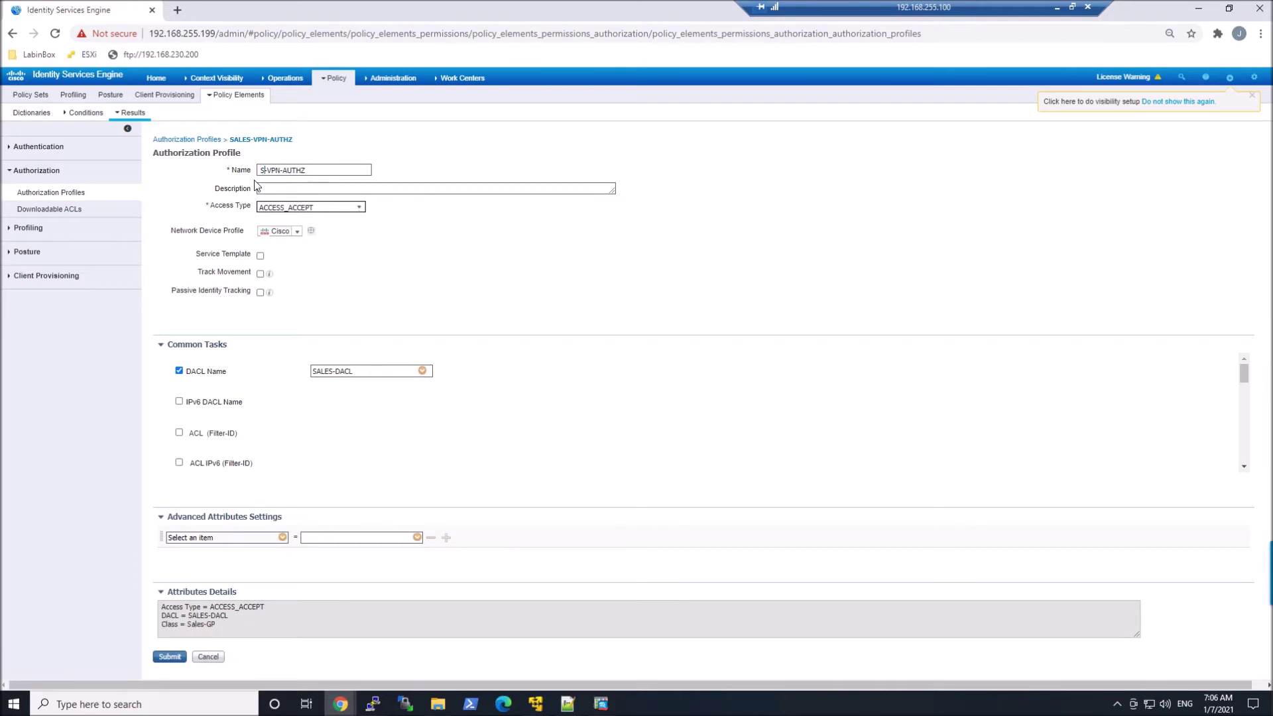
key(BackSpace)
text(HR)
click(422, 371)
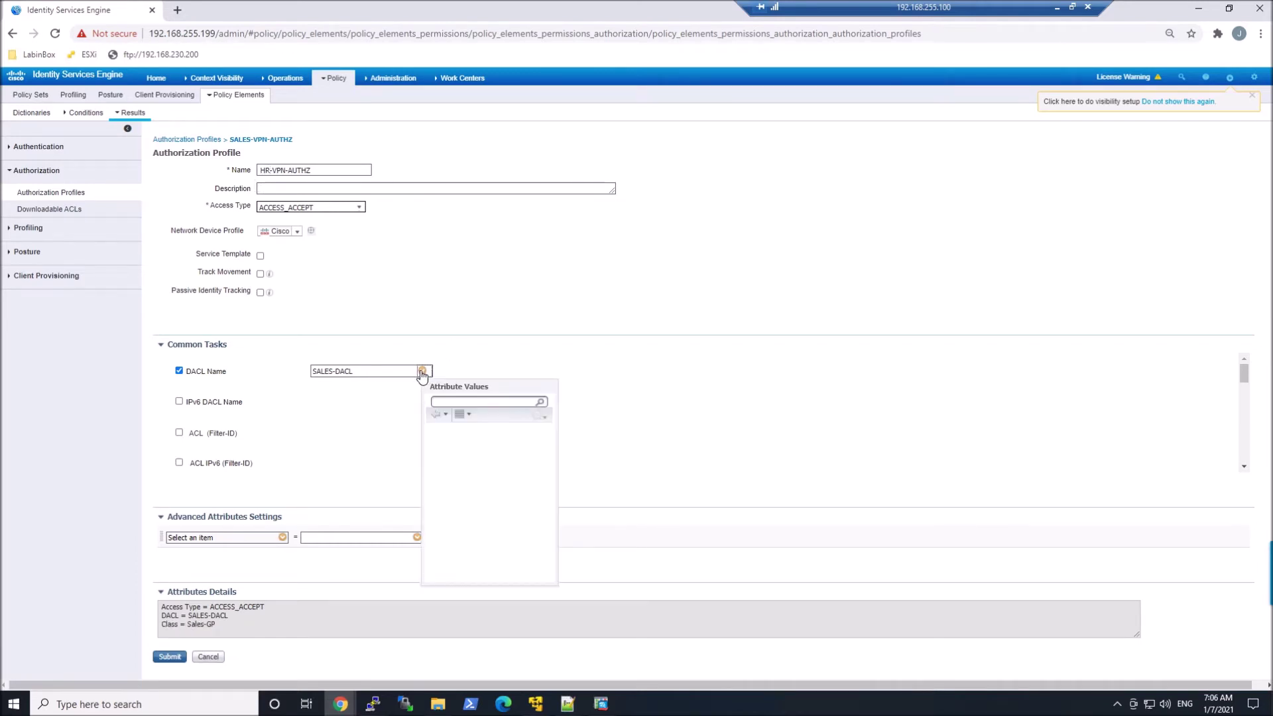
click(462, 482)
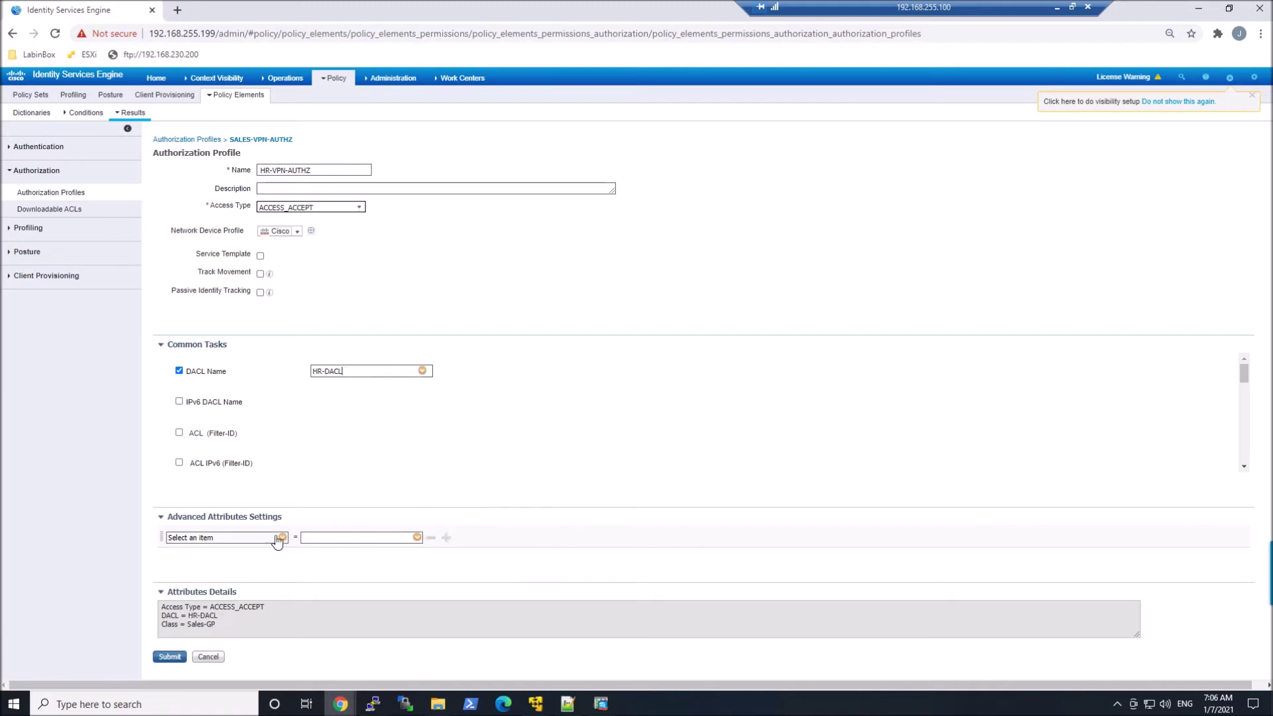
Change the ASA VPN class to HR-GP and submit HR-VPN-AUTHZ.
scroll(299, 450, down, 3)
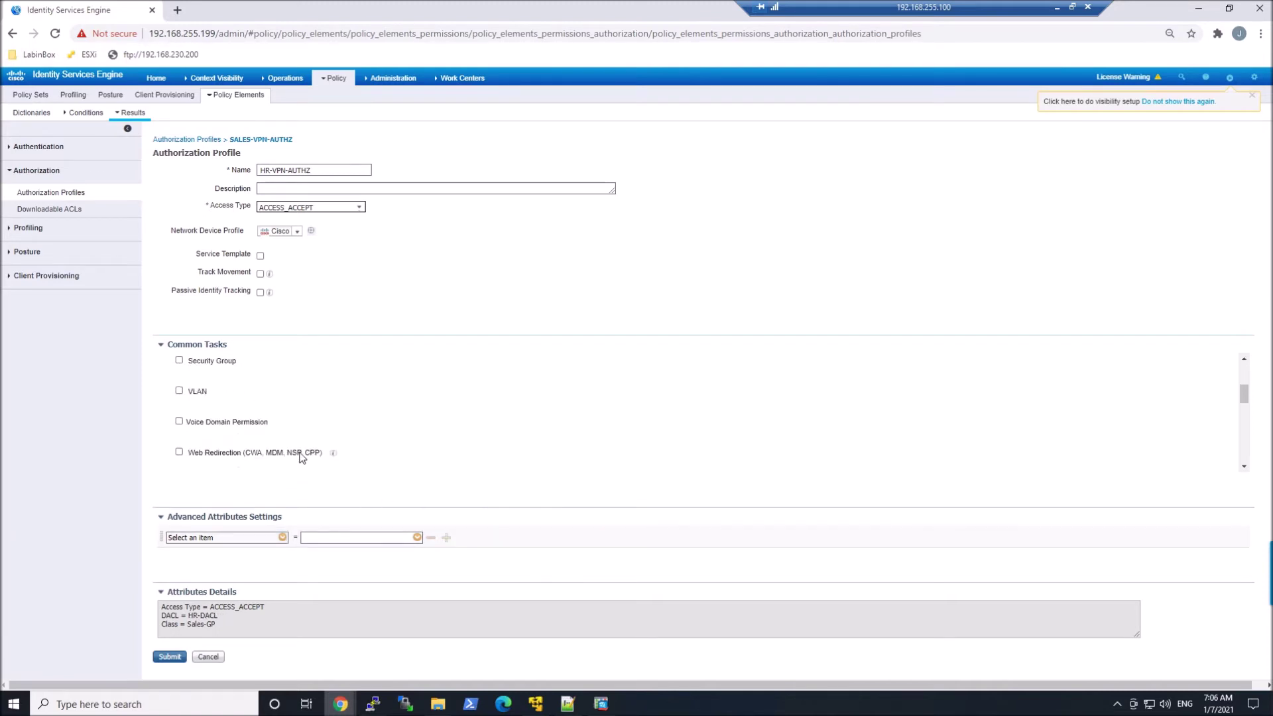
scroll(224, 448, down, 2)
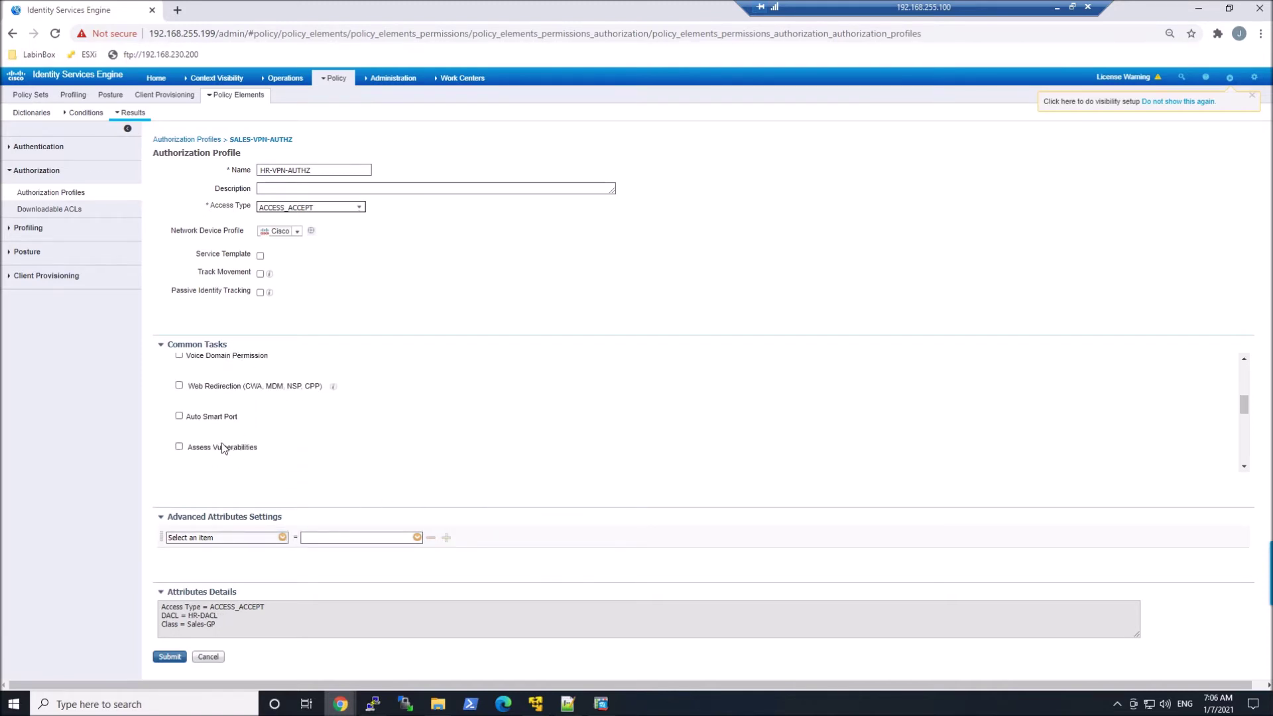
scroll(221, 448, down, 4)
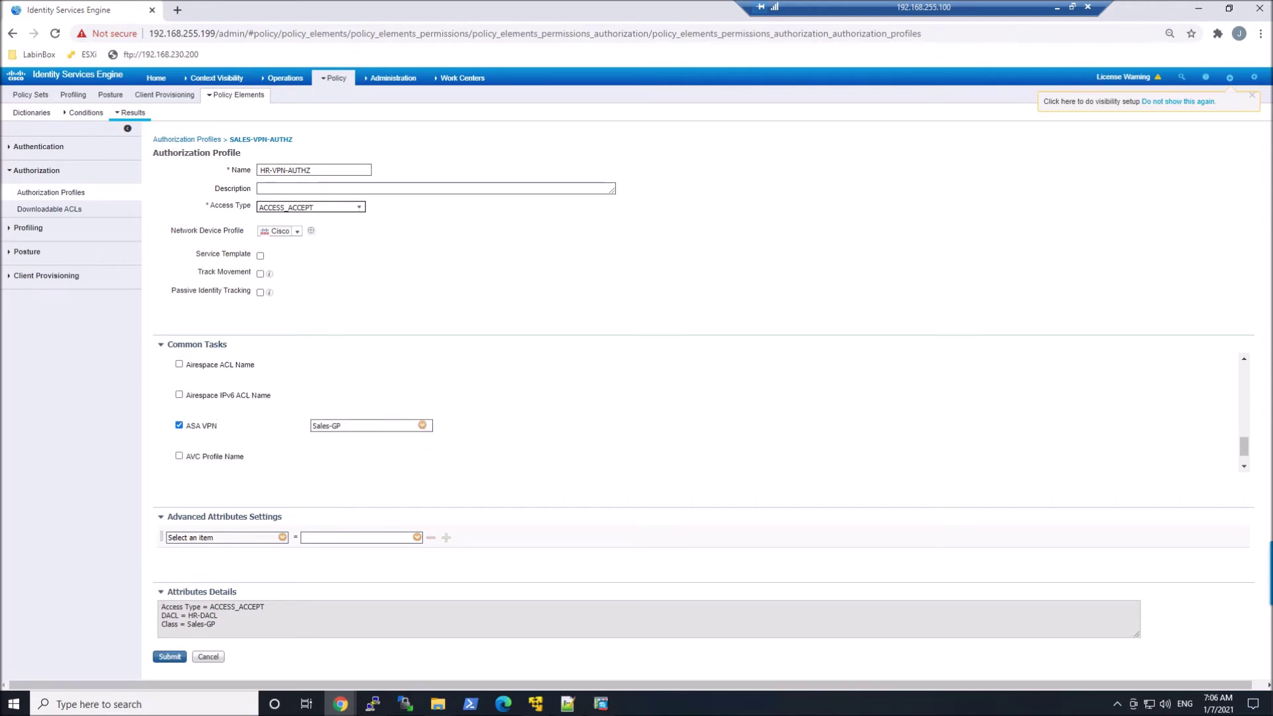
key(BackSpace)
key(BackSpace)
key(BackSpace)
key(BackSpace)
key(BackSpace)
text(HR)
click(170, 657)
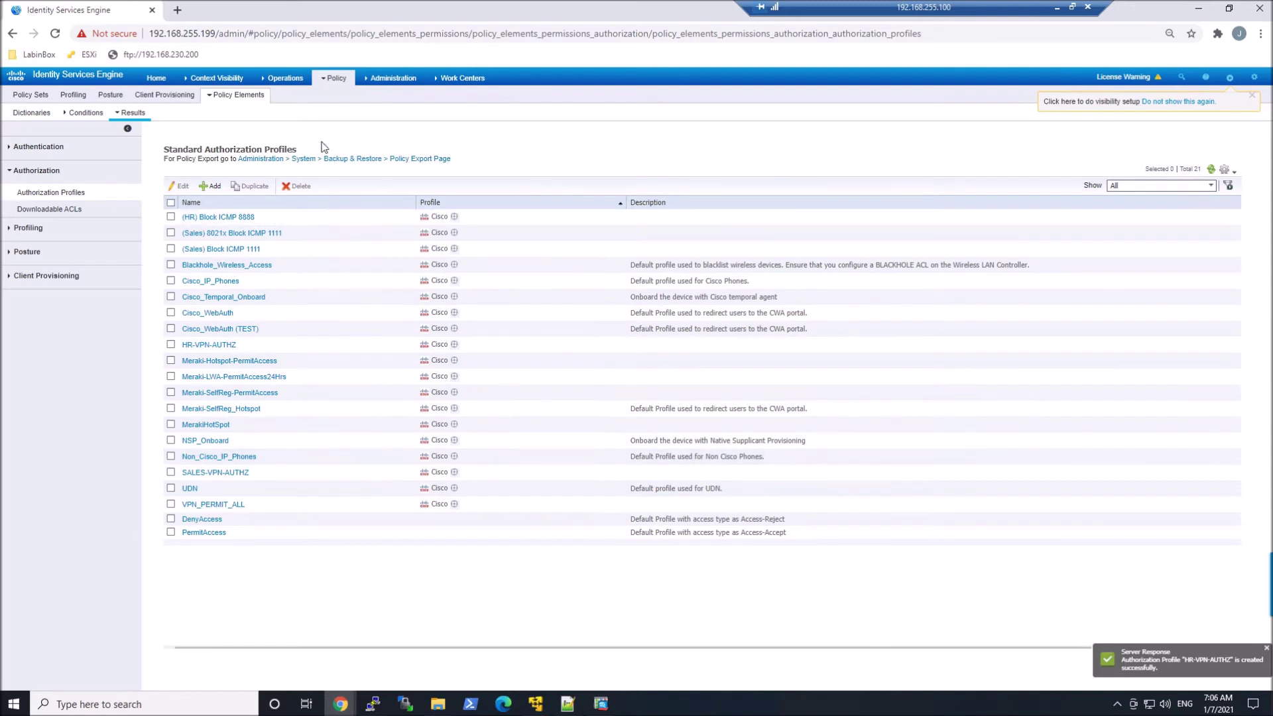
click(335, 96)
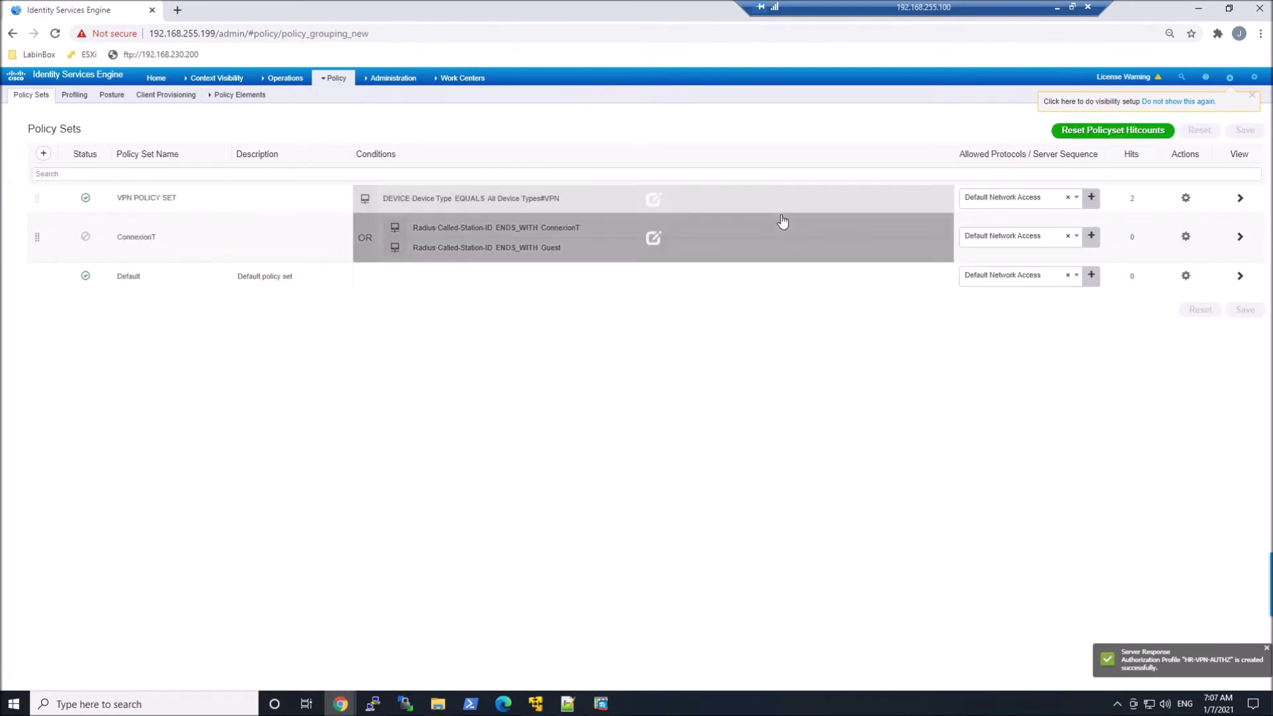
In VPN POLICY SET, replace the VPN-AD-HR rule's VPN_PERMIT_ALL profile with HR-VPN-AUTHZ.
click(1240, 198)
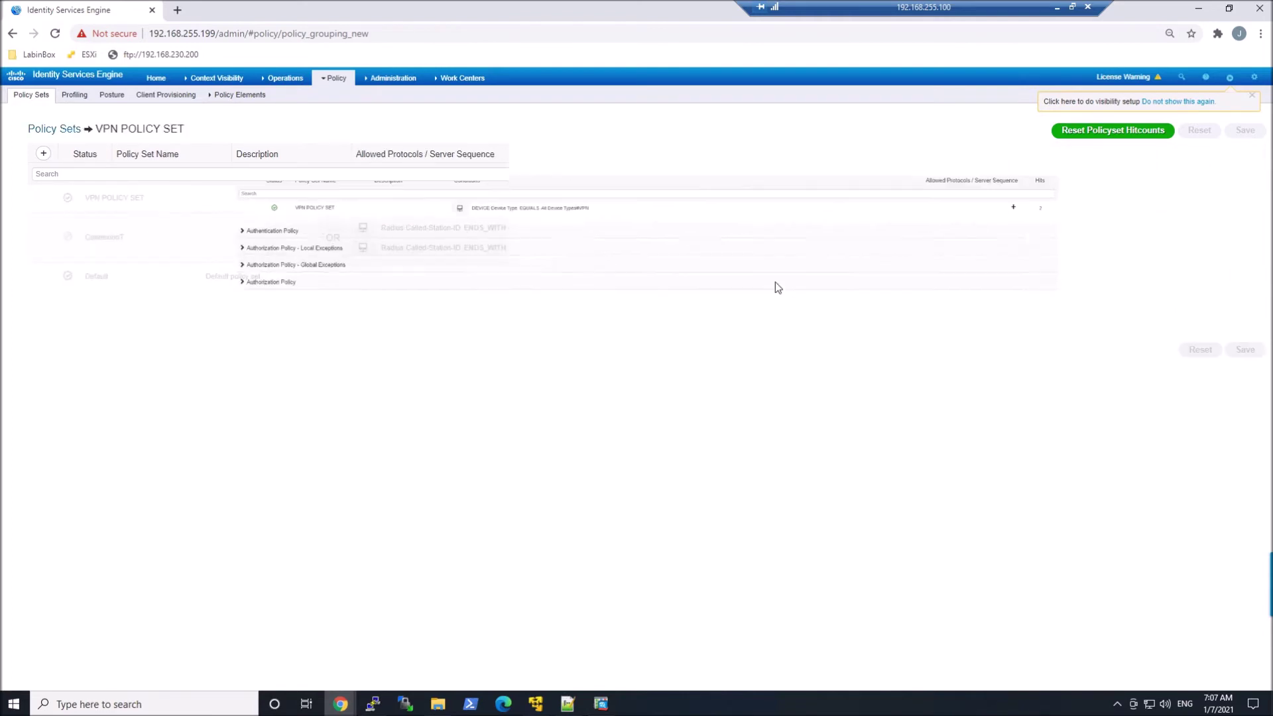
click(37, 311)
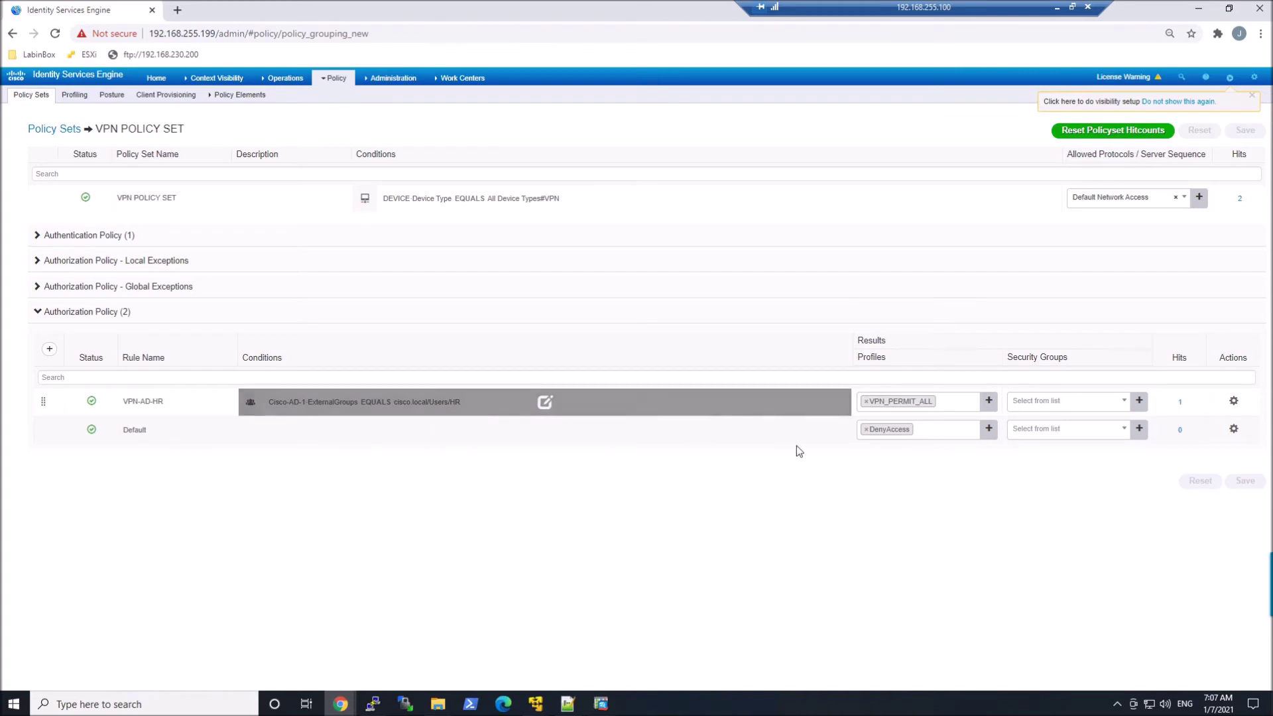
click(866, 402)
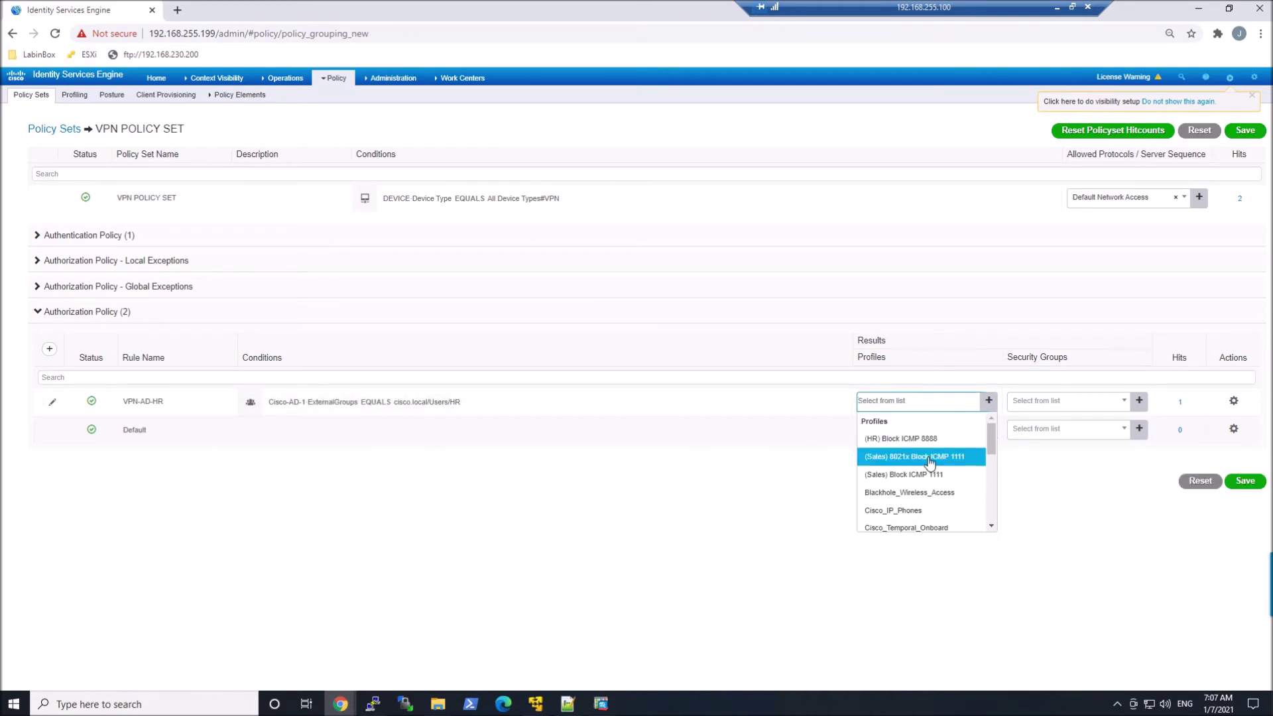
scroll(930, 462, down, 1)
scroll(930, 462, down, 2)
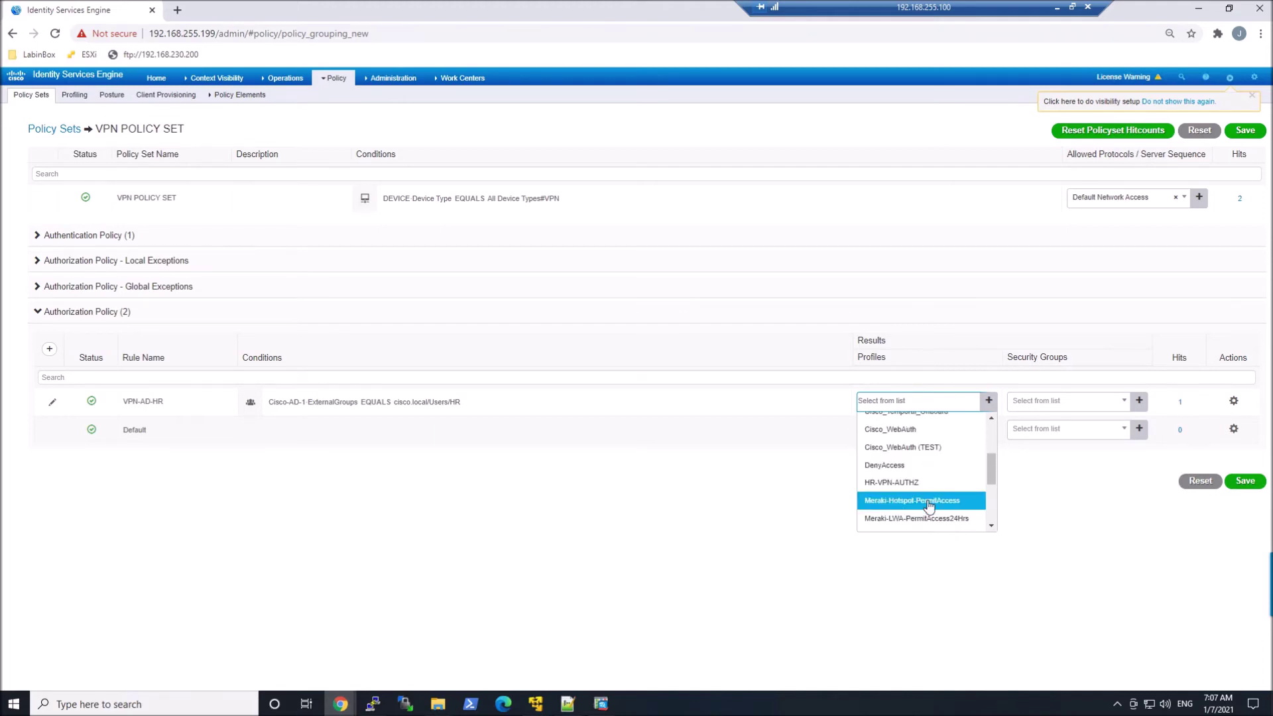
scroll(931, 508, down, 2)
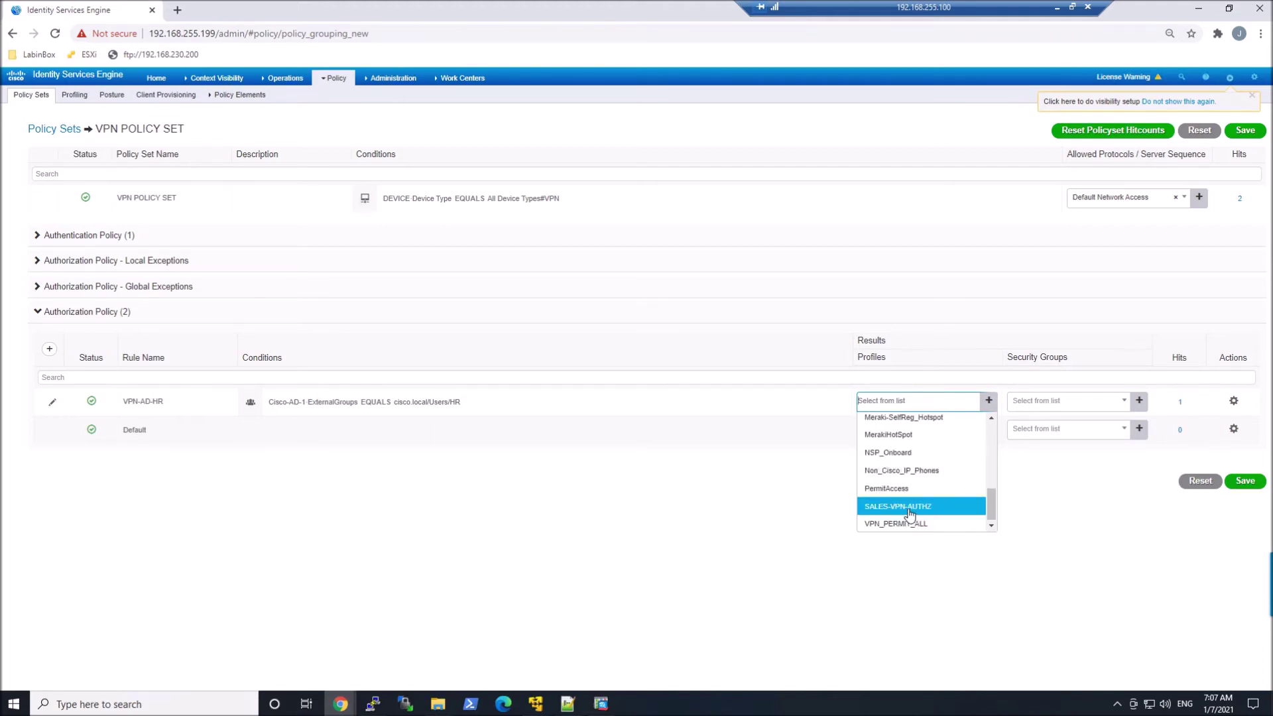
scroll(910, 514, up, 3)
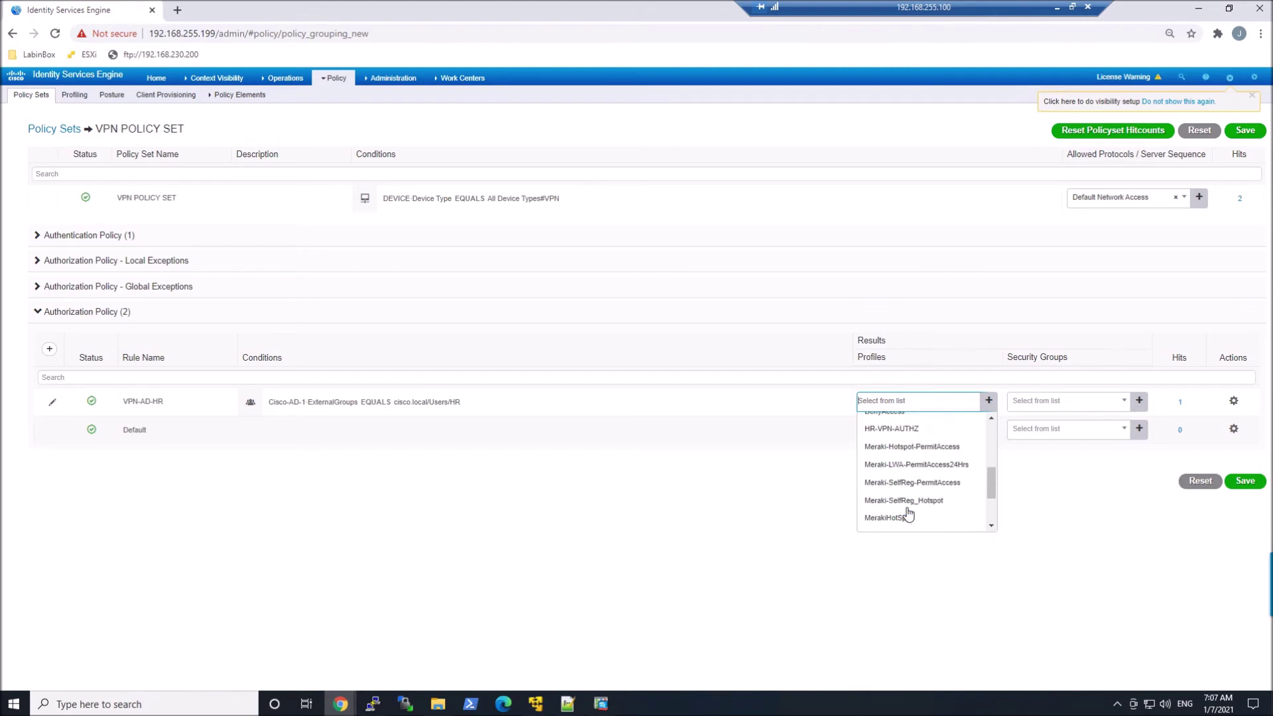
click(905, 427)
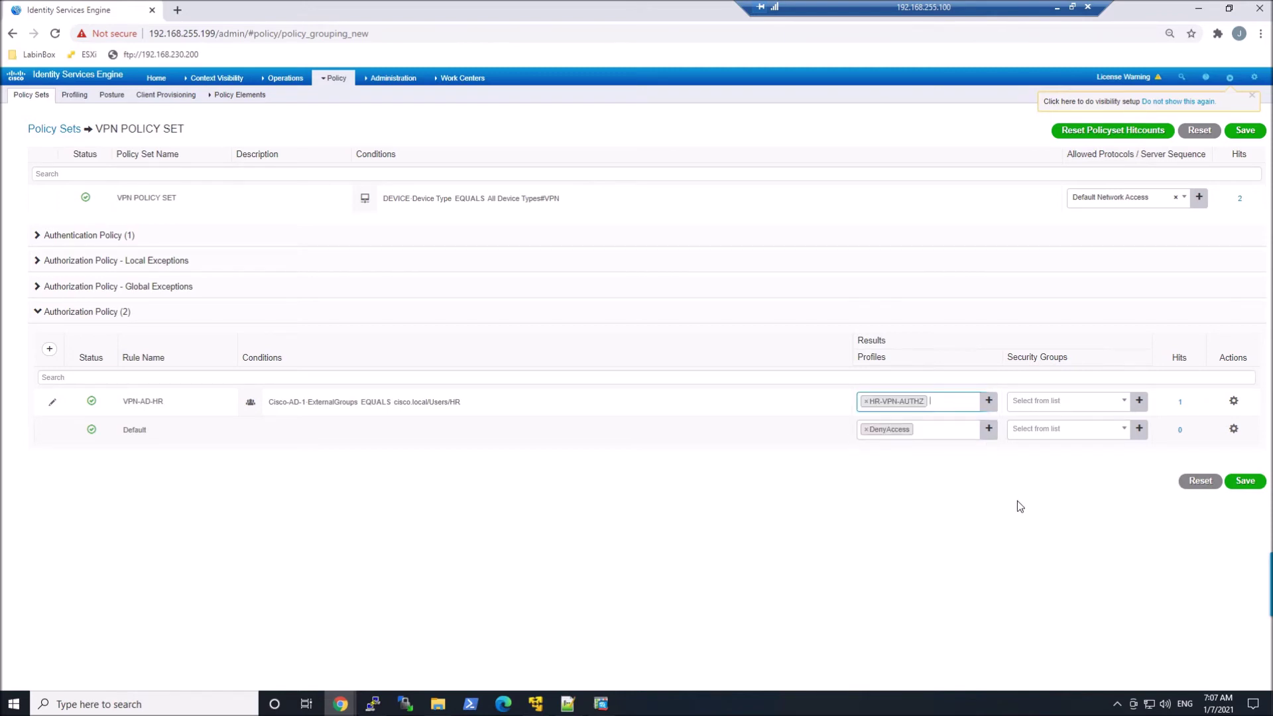
click(1234, 402)
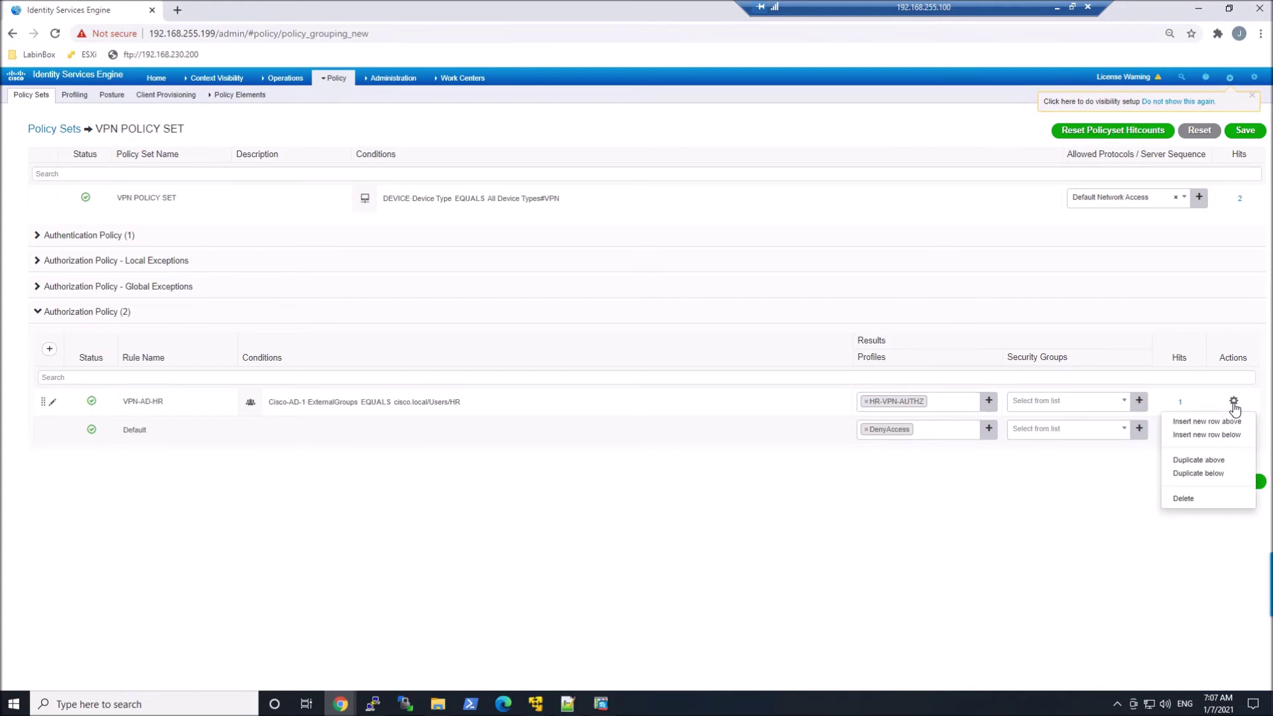
Duplicate VPN-AD-HR as VPN-AD-SALES matching cisco.local/Users/Sales, clearing its copied profile.
click(1214, 462)
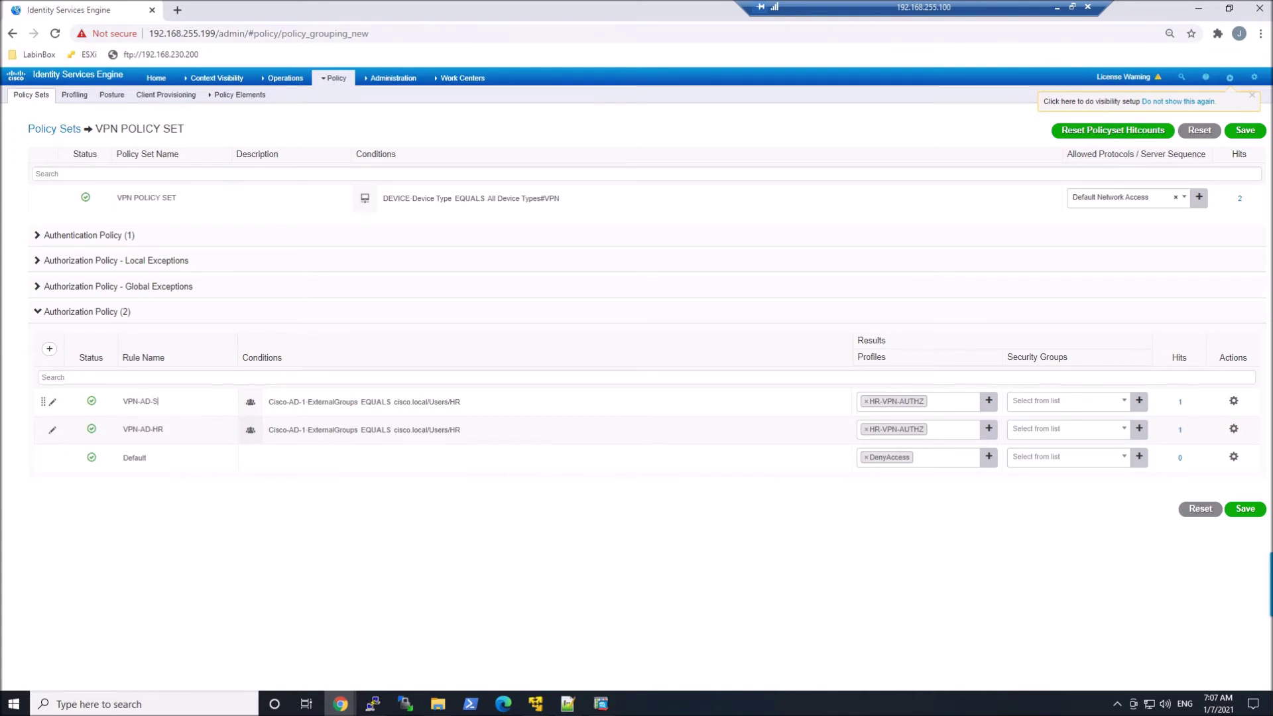
click(424, 405)
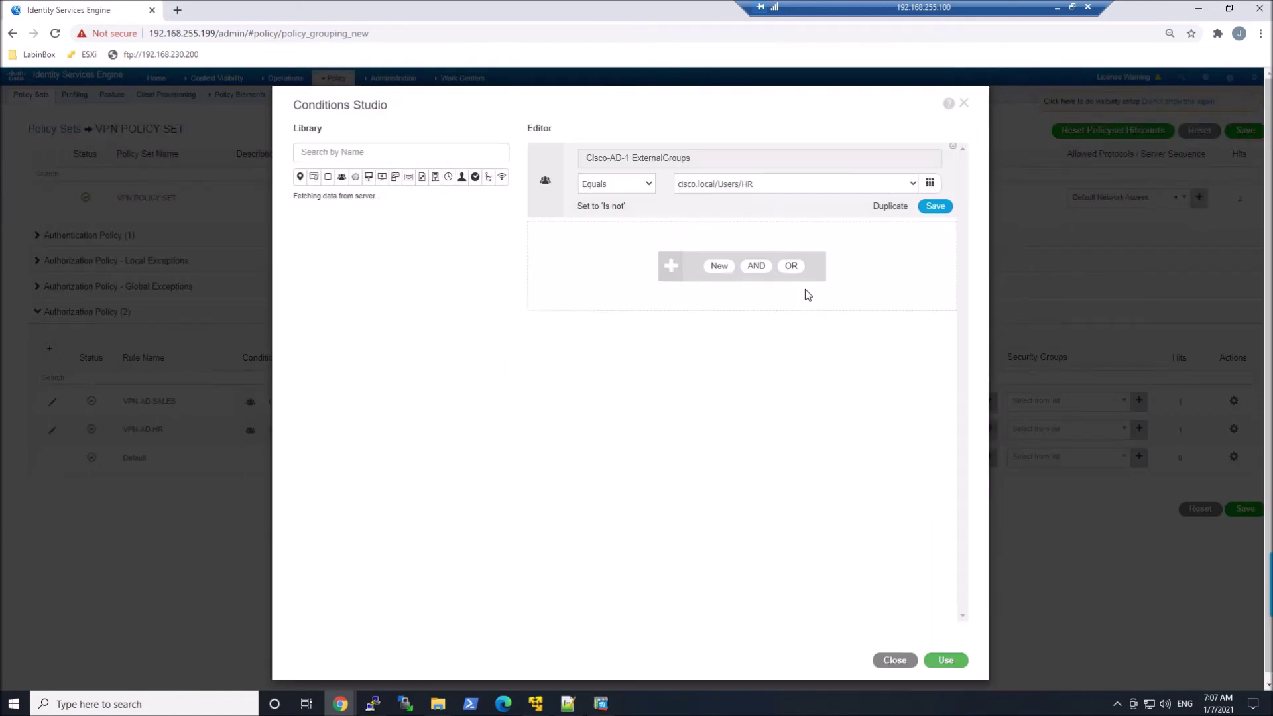
click(778, 185)
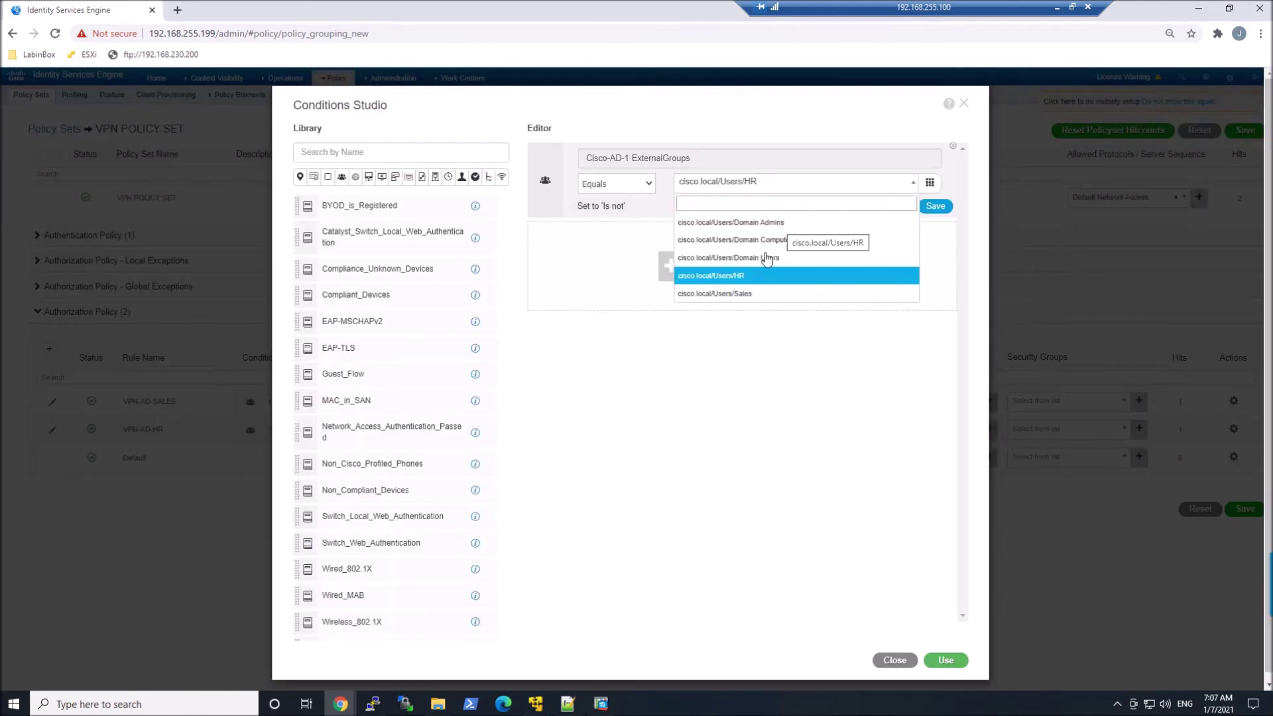
click(729, 293)
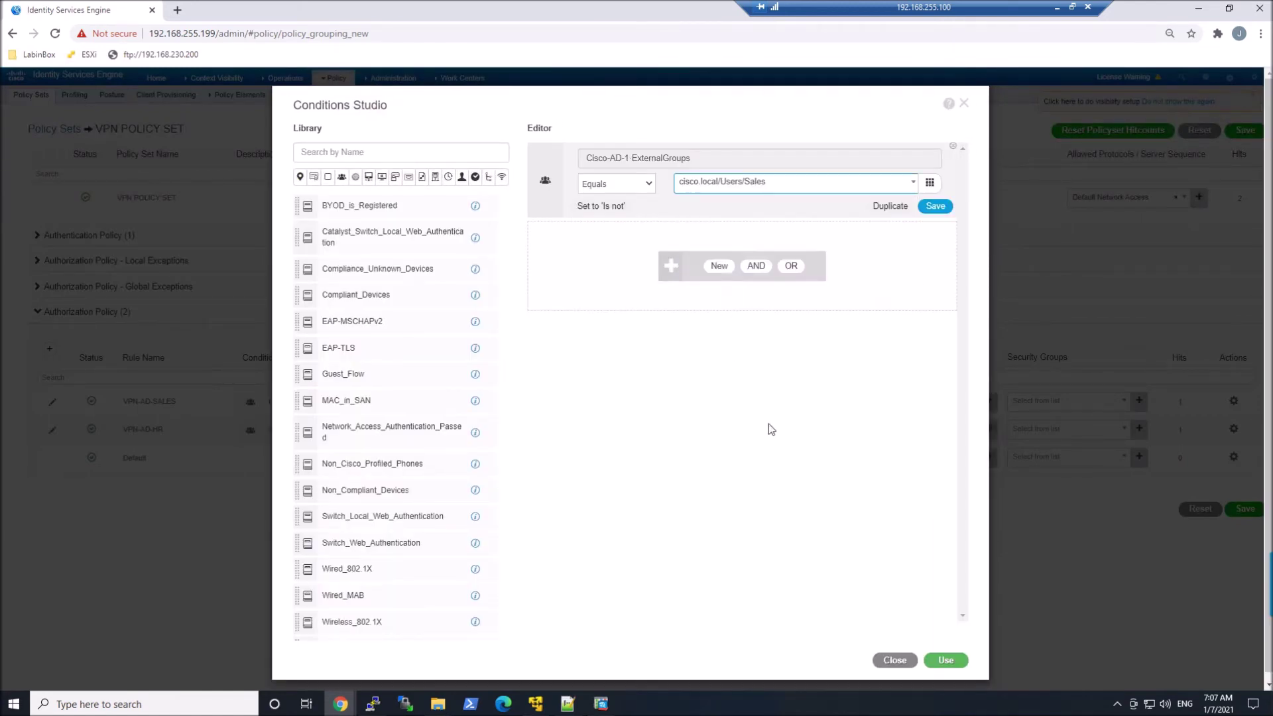
click(944, 660)
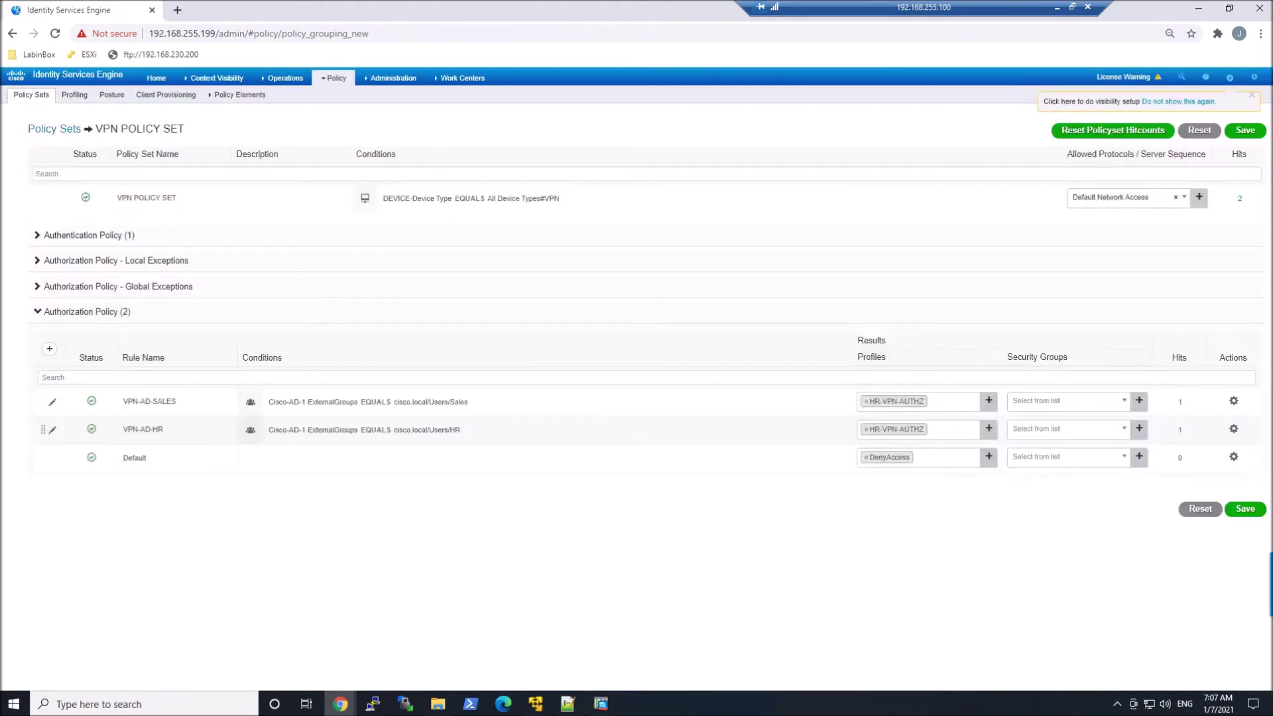
click(866, 401)
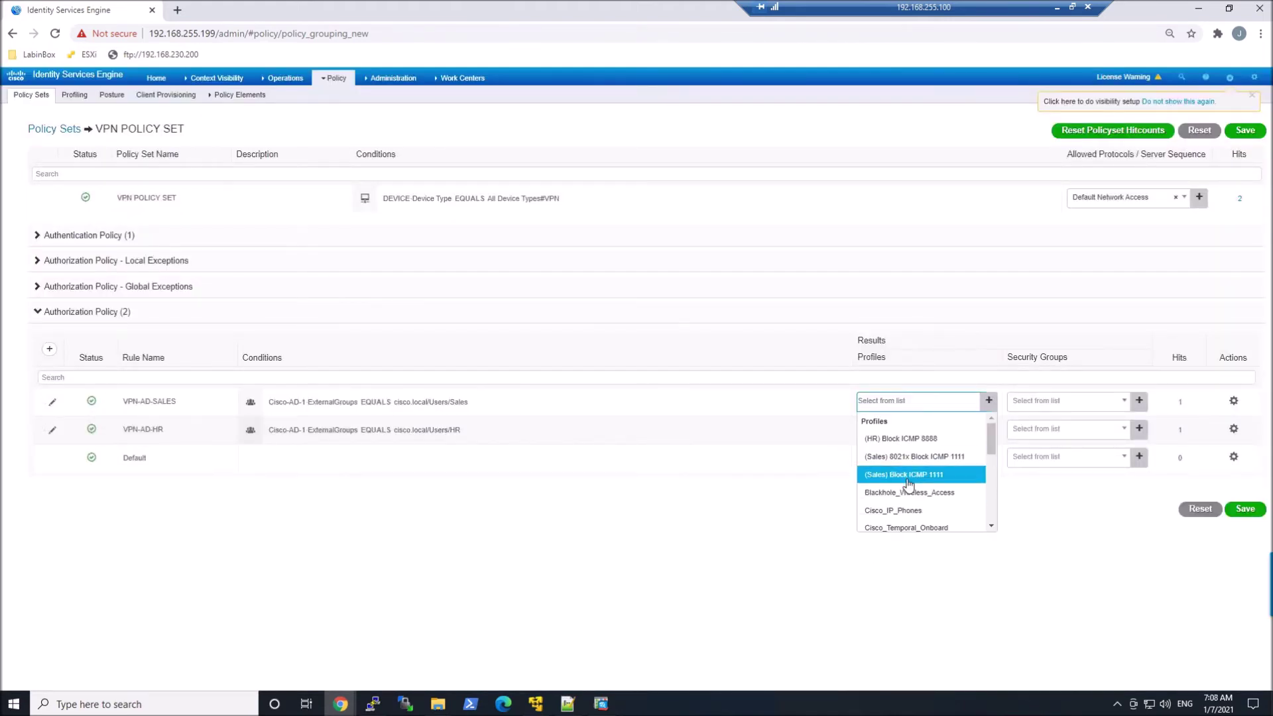
scroll(909, 484, down, 5)
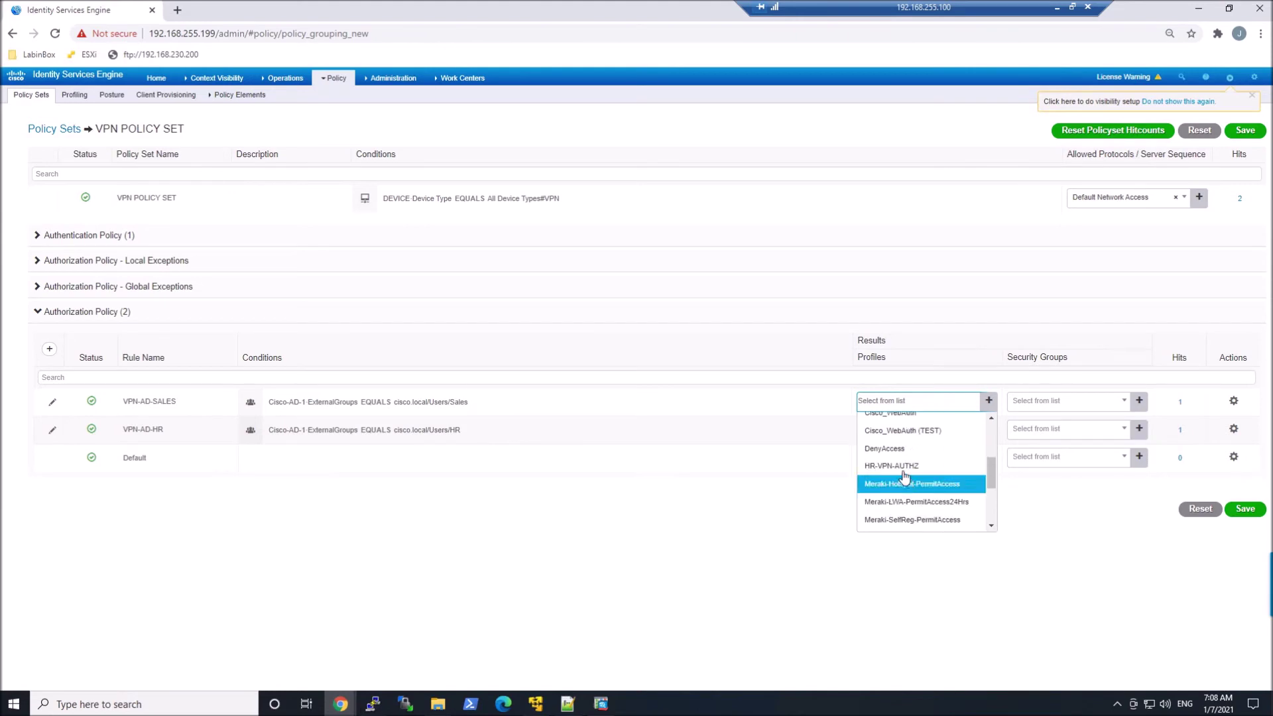
Assign the SALES-VPN-AUTHZ profile to the VPN-AD-SALES rule and save the policy set.
scroll(905, 480, down, 3)
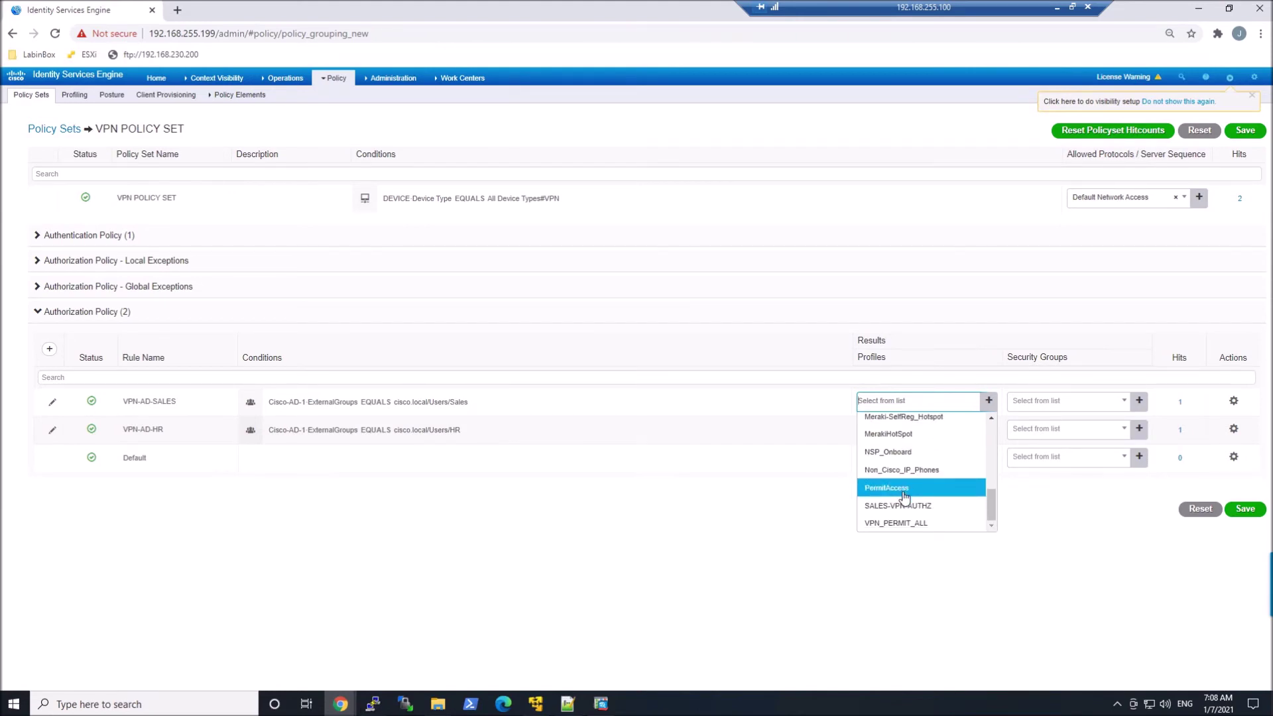
click(903, 505)
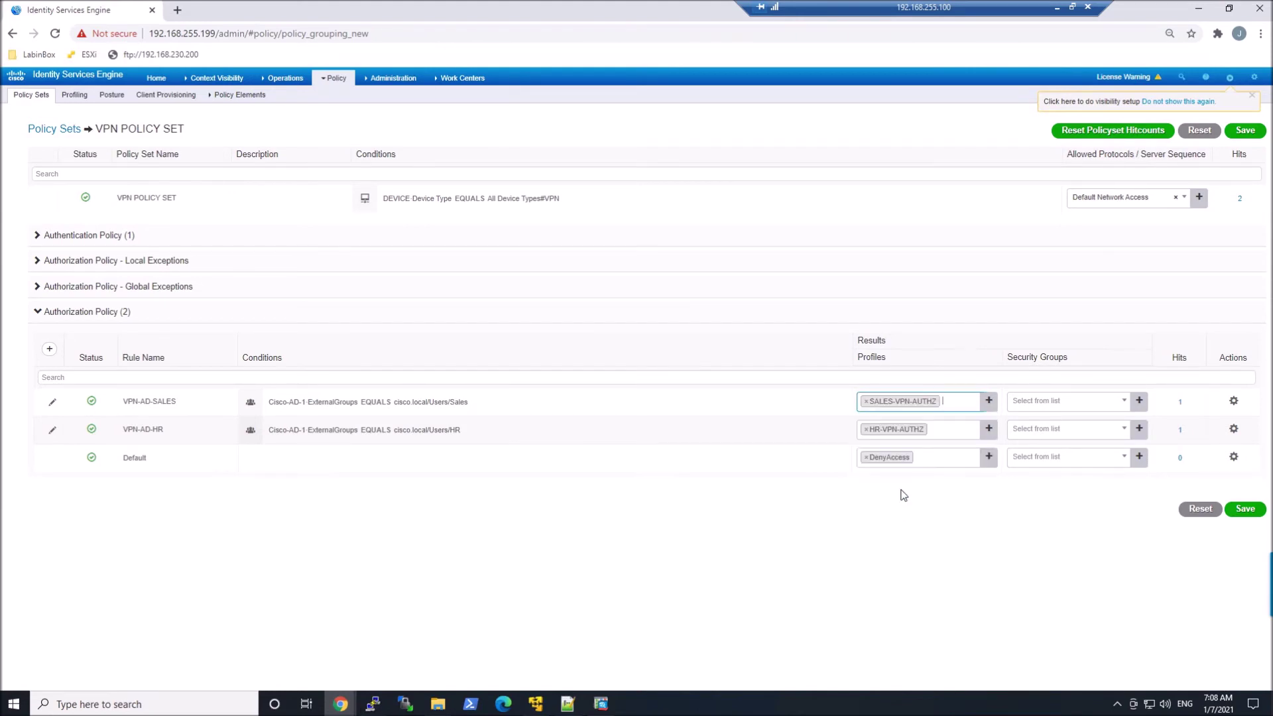
click(1249, 510)
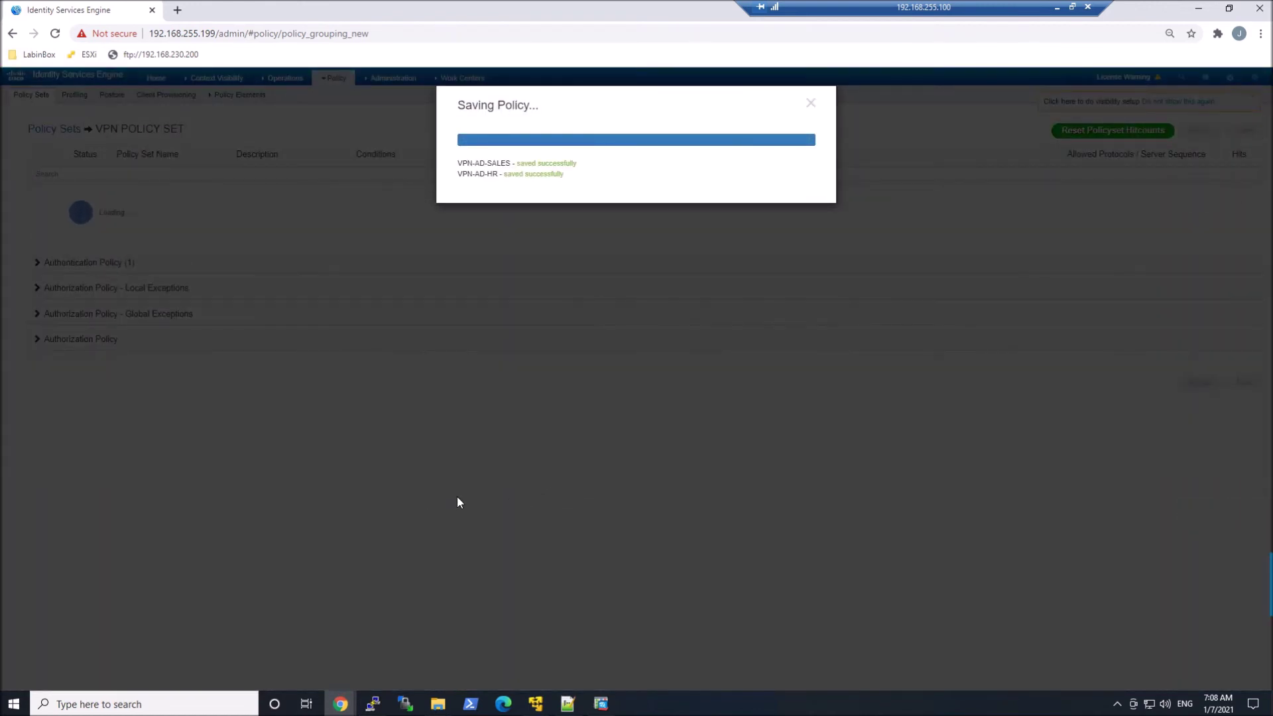
click(810, 103)
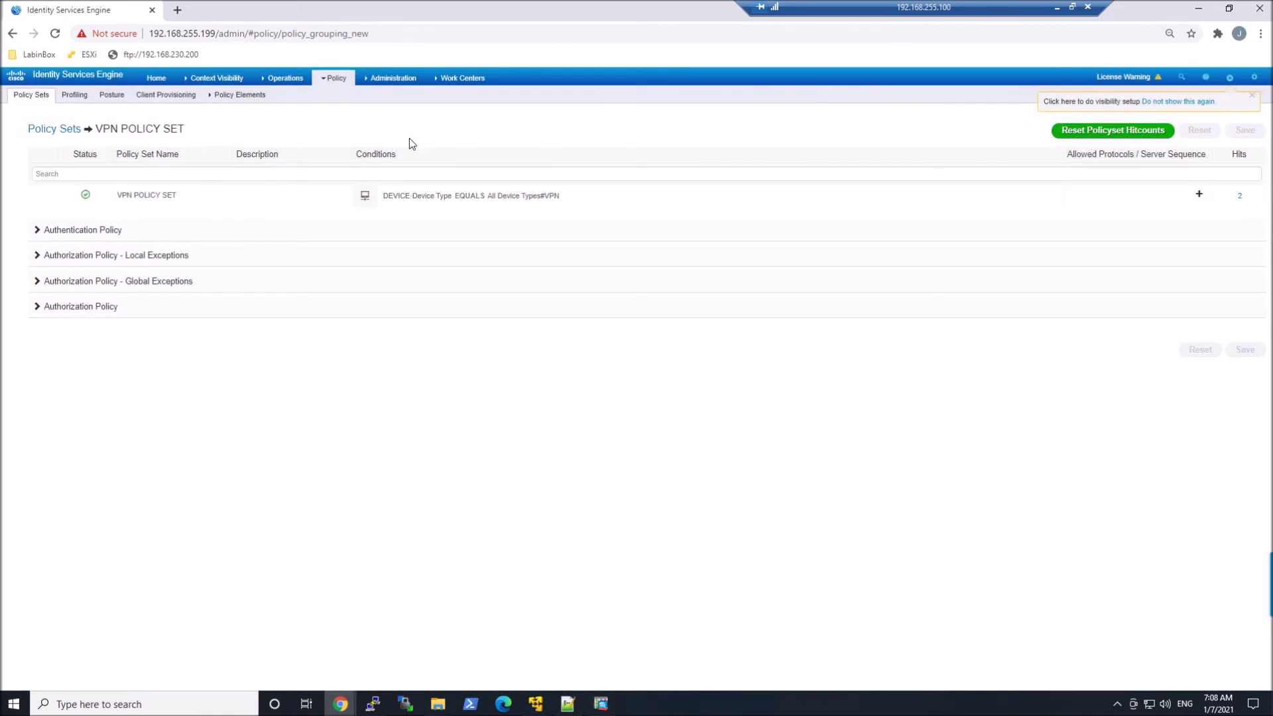
Open Operations > RADIUS > Live Logs and start the AnyConnect connection to 192.168.255.190.
mouse_move(286, 78)
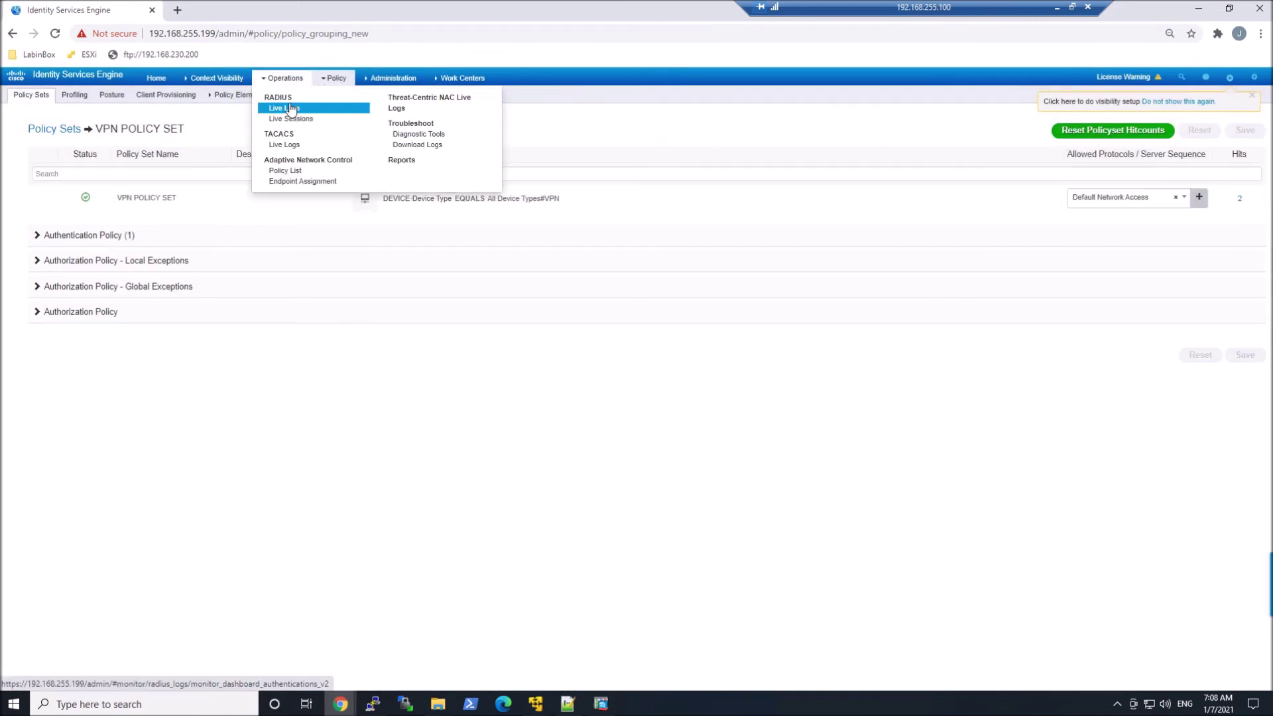
click(290, 109)
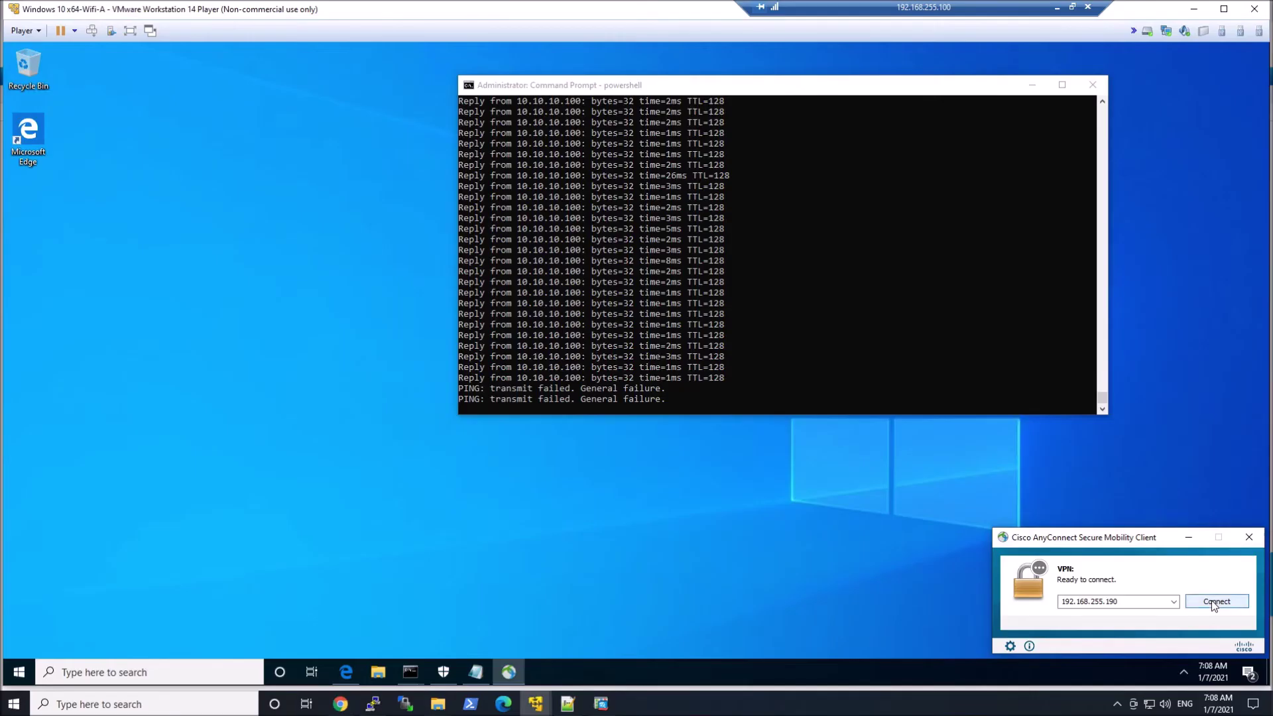
click(1213, 602)
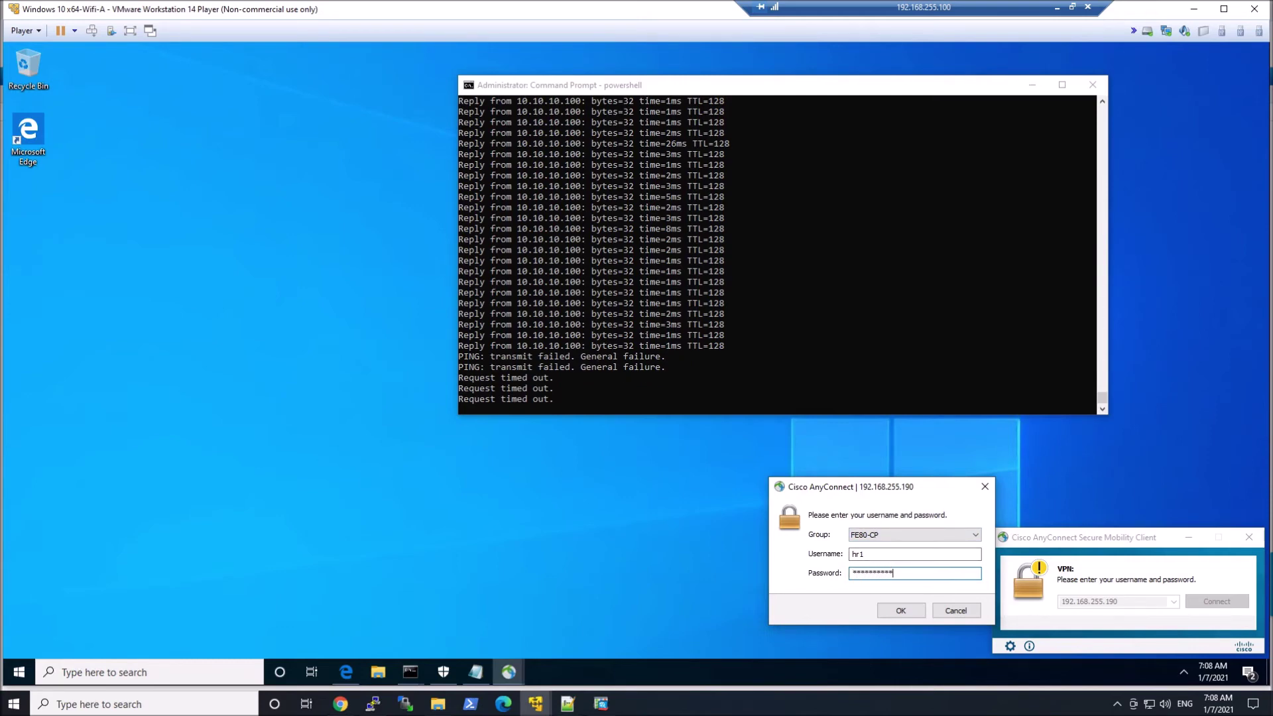
Log in to 192.168.255.190 with the HR user's credentials, accept the HR group banner, and check the connection status.
click(900, 611)
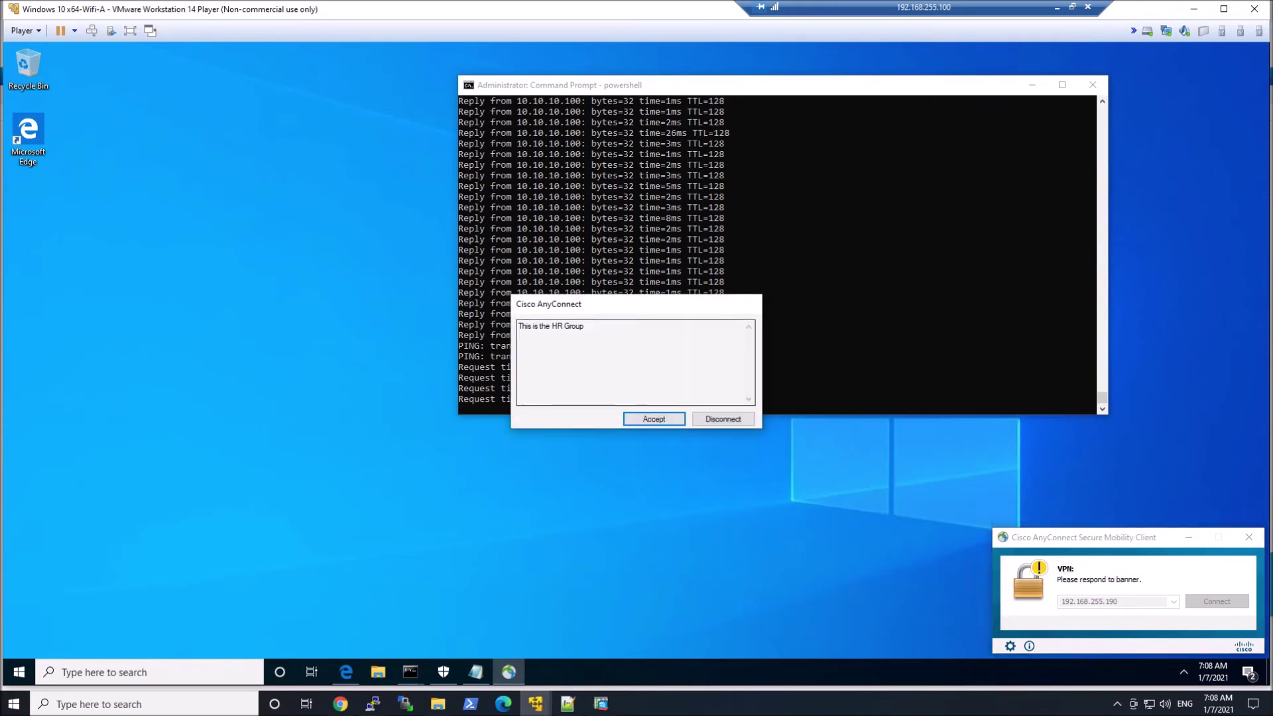
click(638, 421)
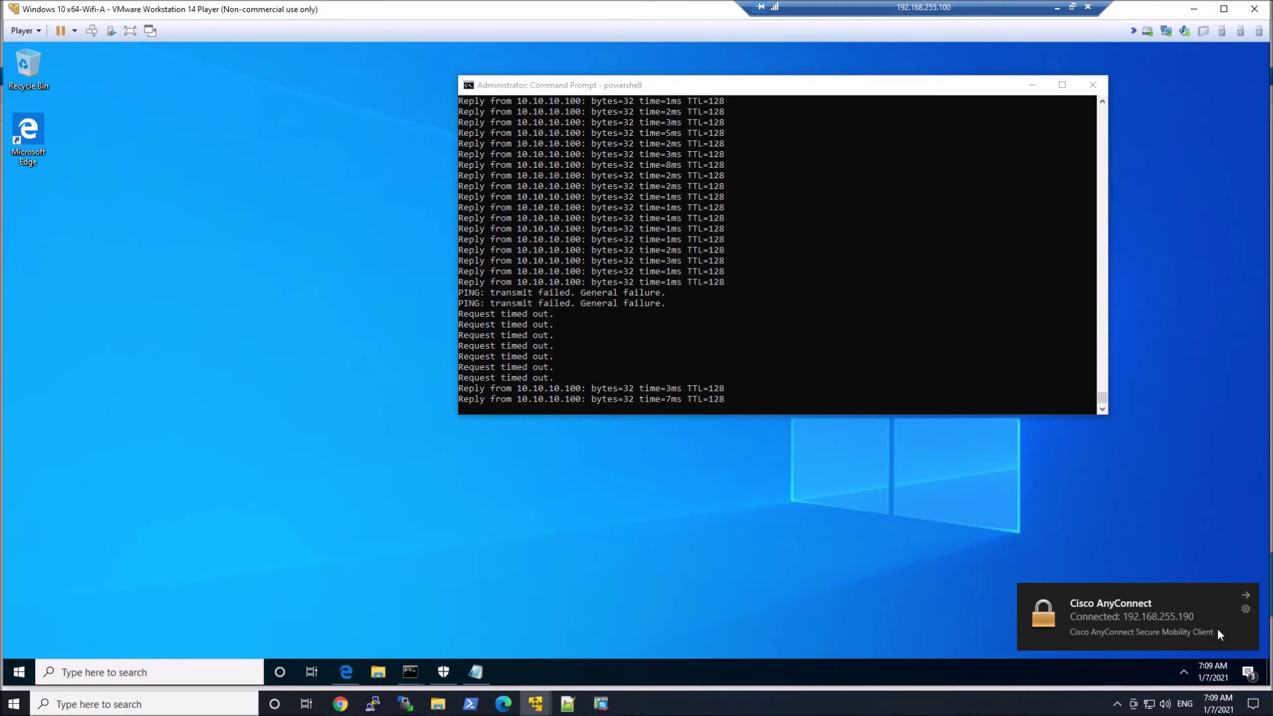
click(1111, 614)
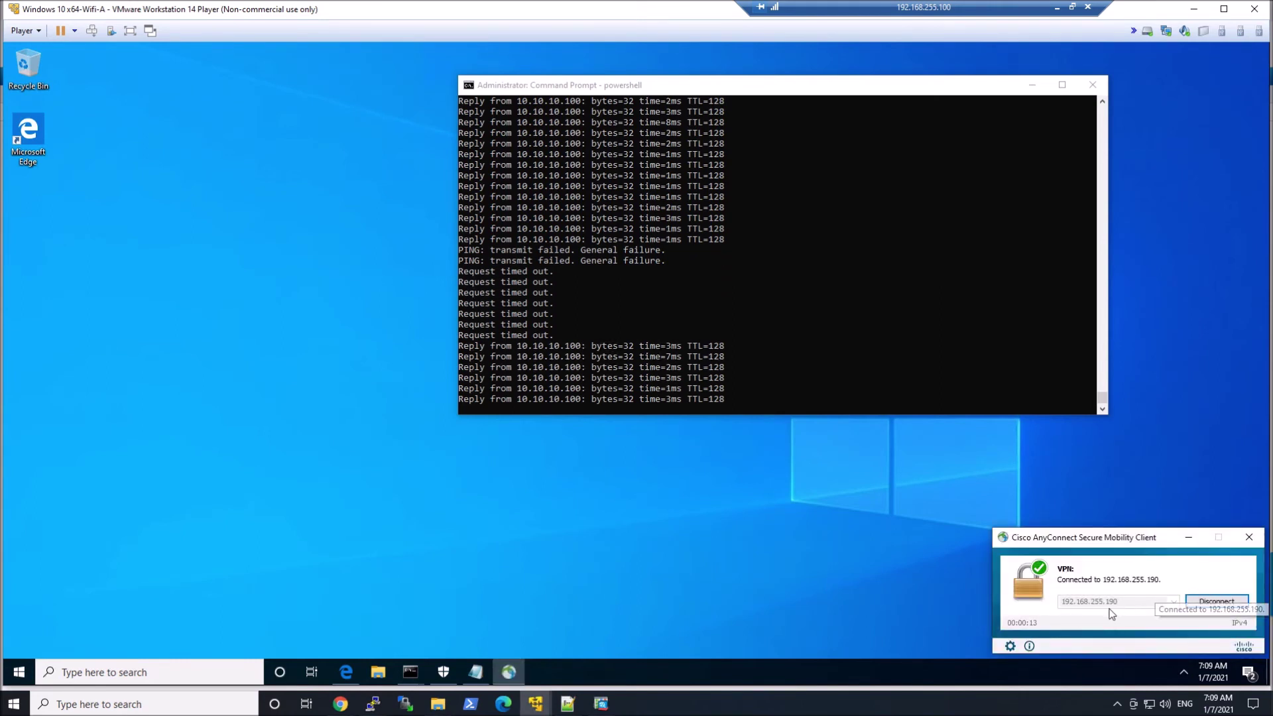
Run show vpn-sessiondb anyconnect and highlight the HR username, address 172.16.32.100 and group policy HR-GP.
text(show)
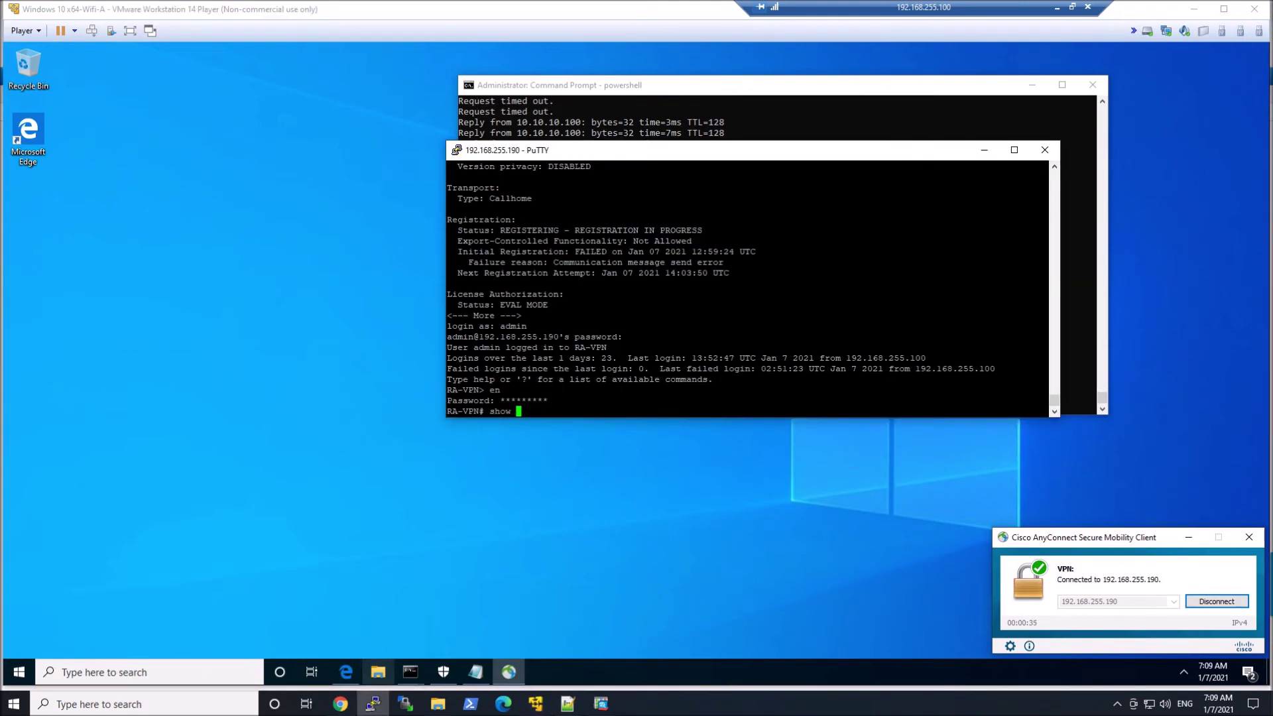
text( vpn-)
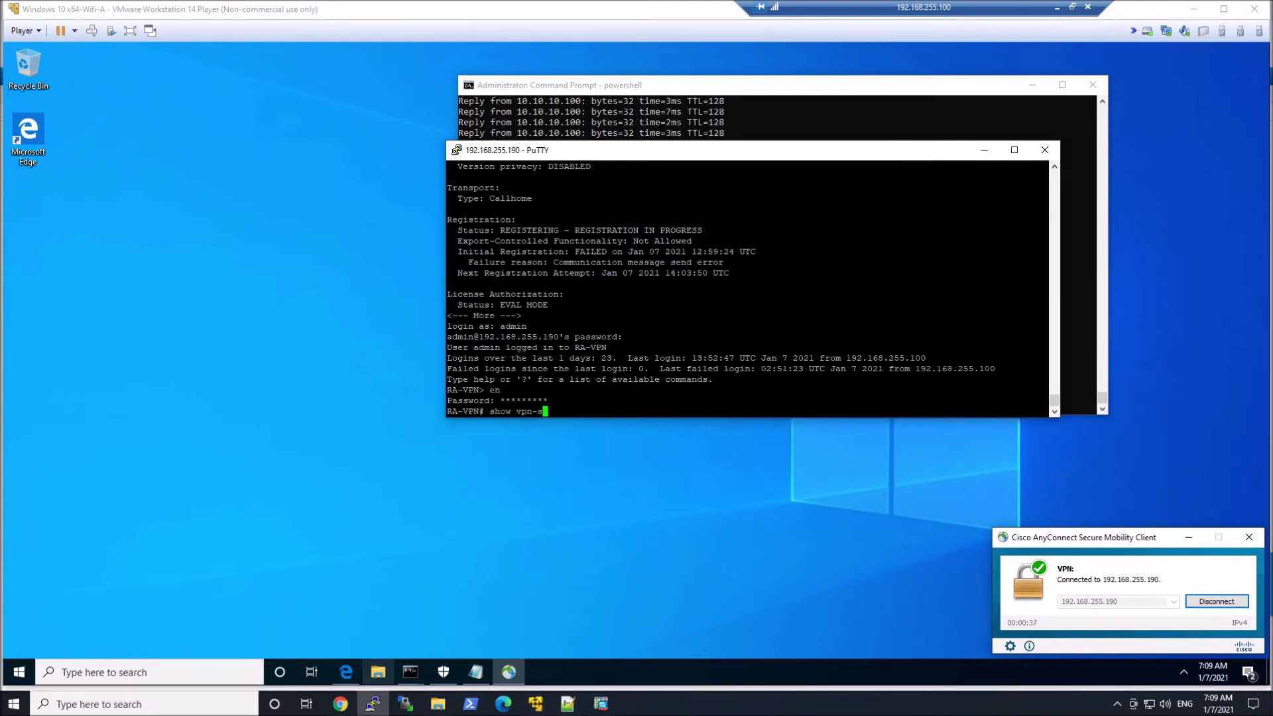
text(s)
key(Tab)
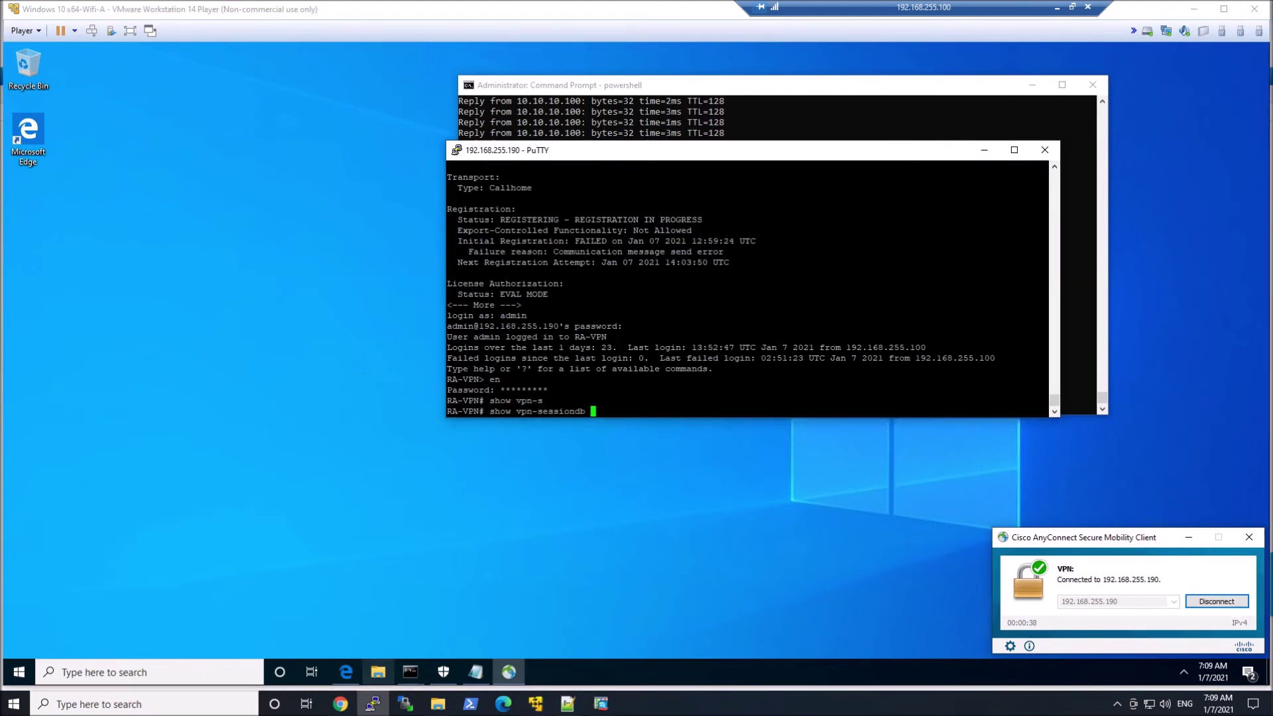
text(?)
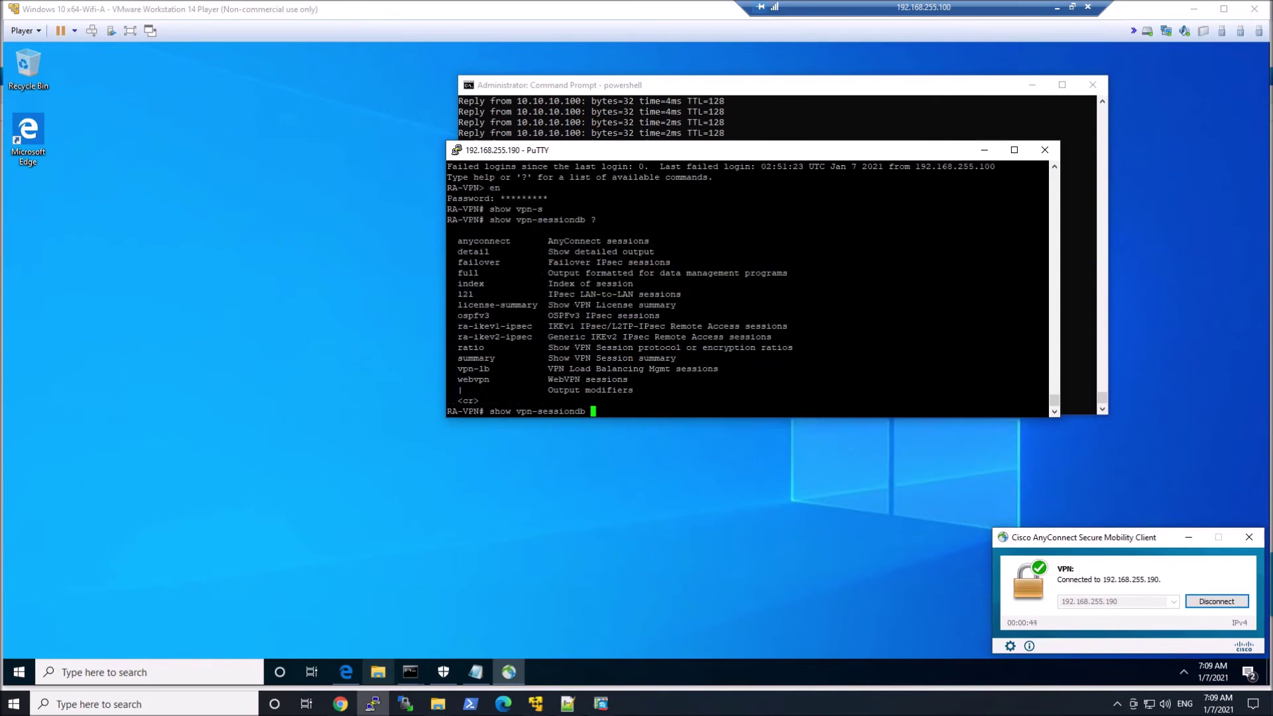
text(an)
key(Tab)
text(?)
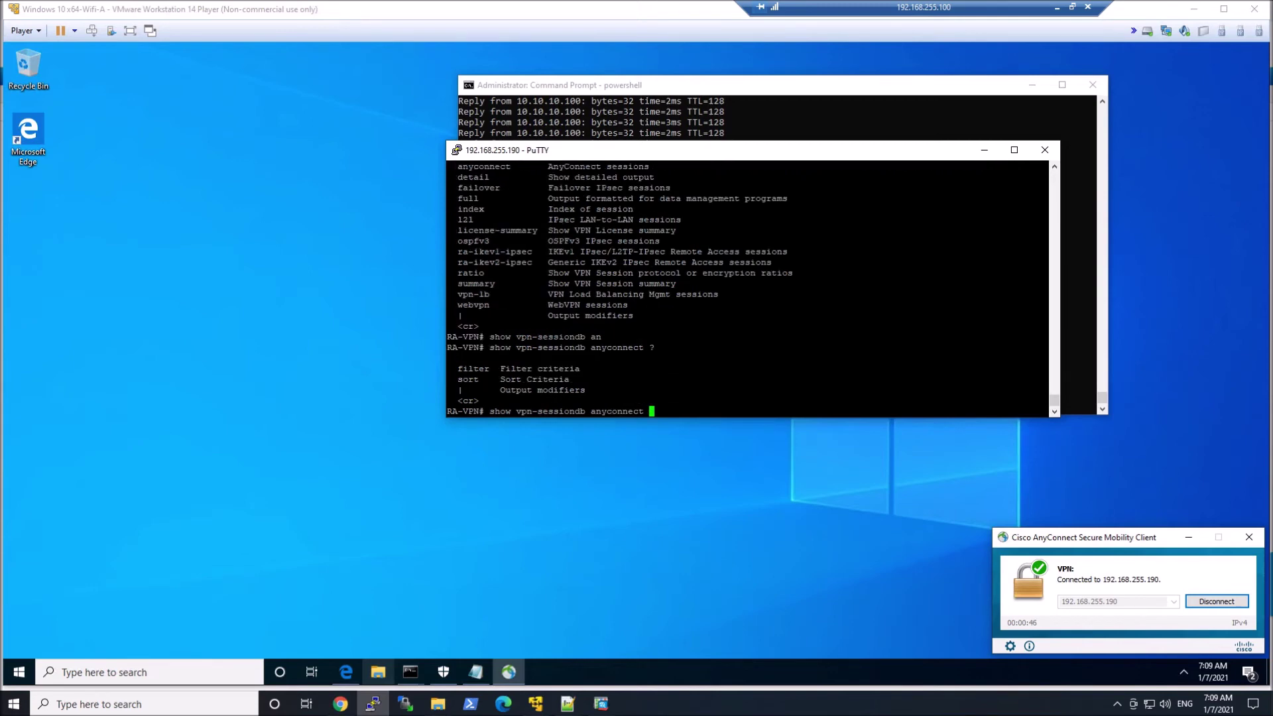
key(Return)
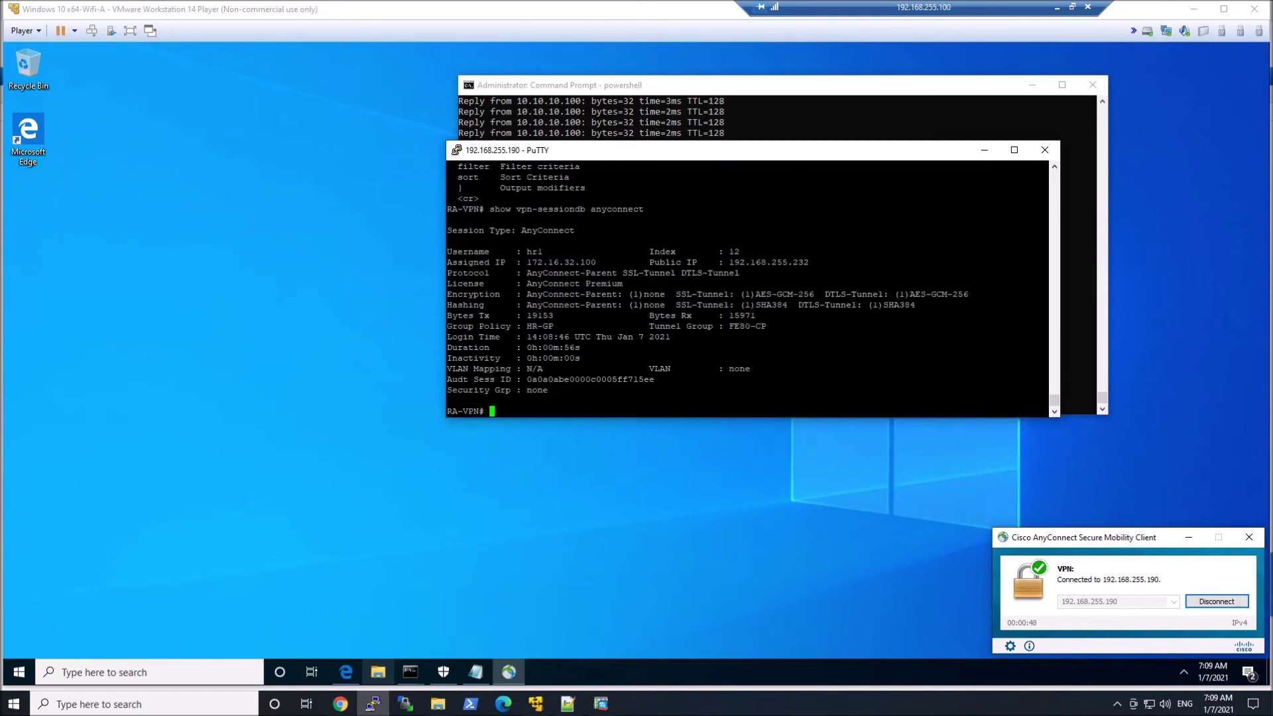
double_click(535, 252)
double_click(561, 262)
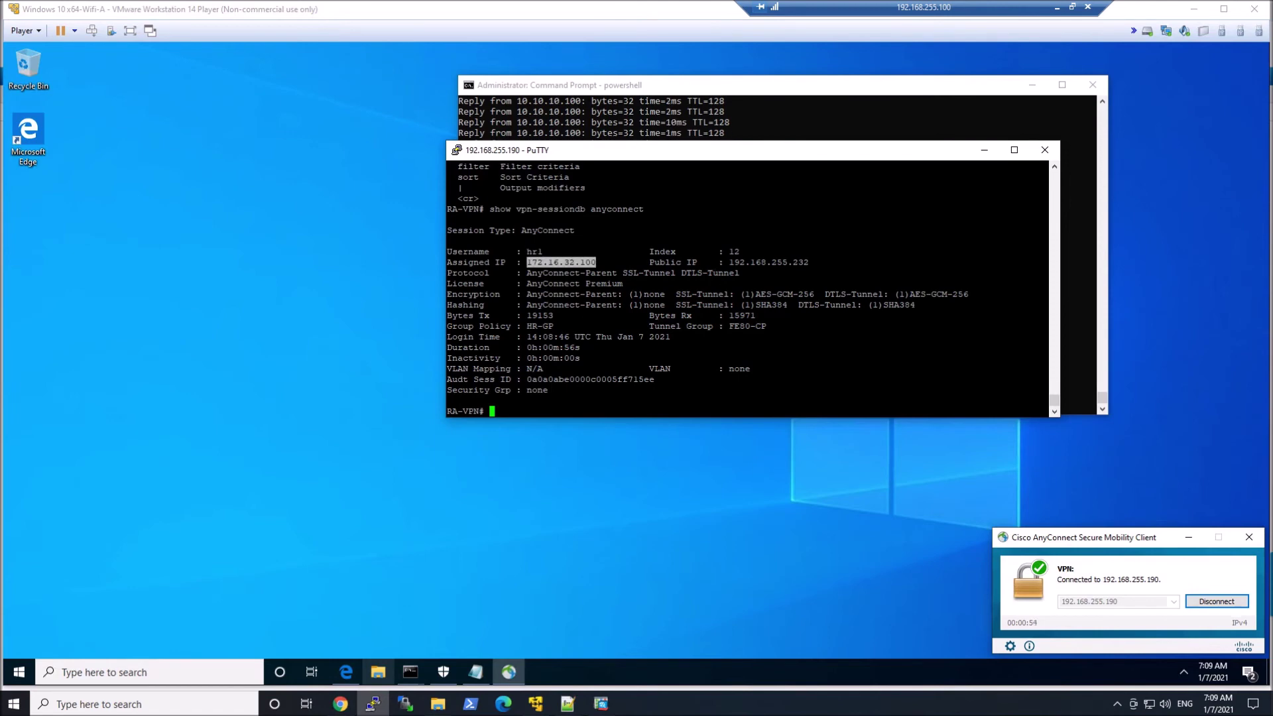
double_click(540, 326)
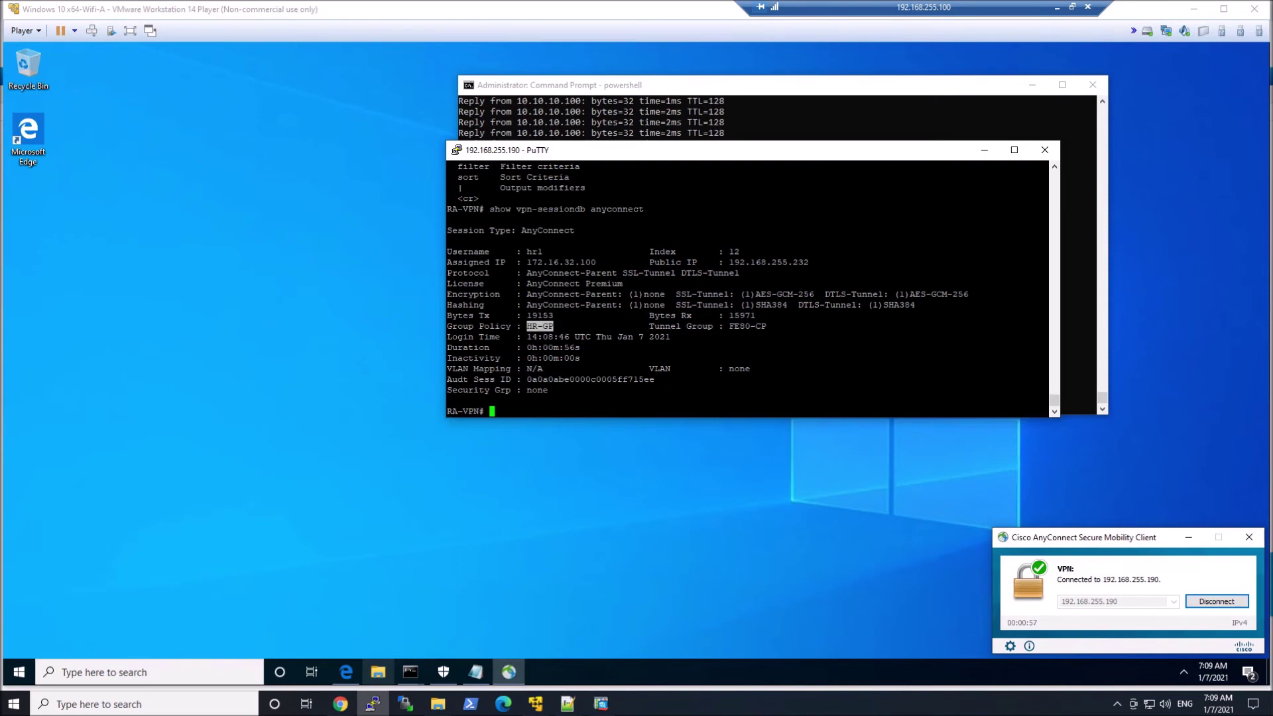
click(539, 326)
Run show access-list and mark the downloaded HR DACL name.
text(show access-list)
key(Return)
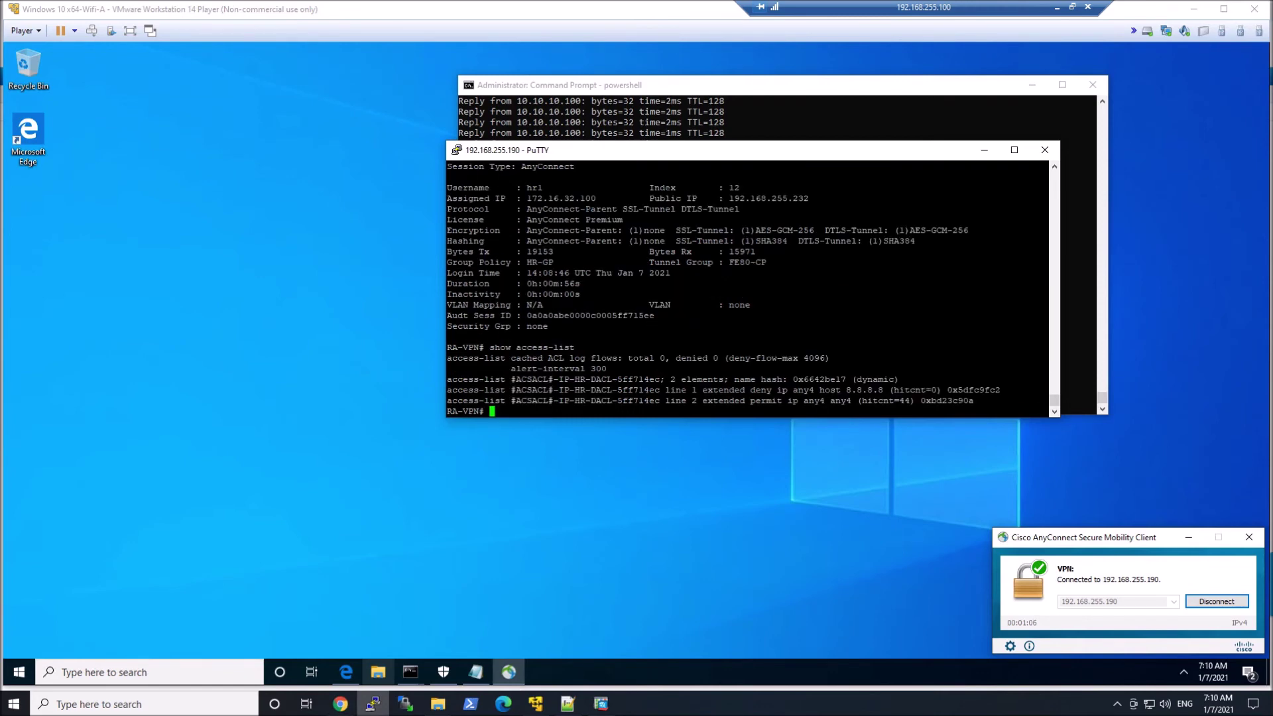
drag(554, 380, 649, 379)
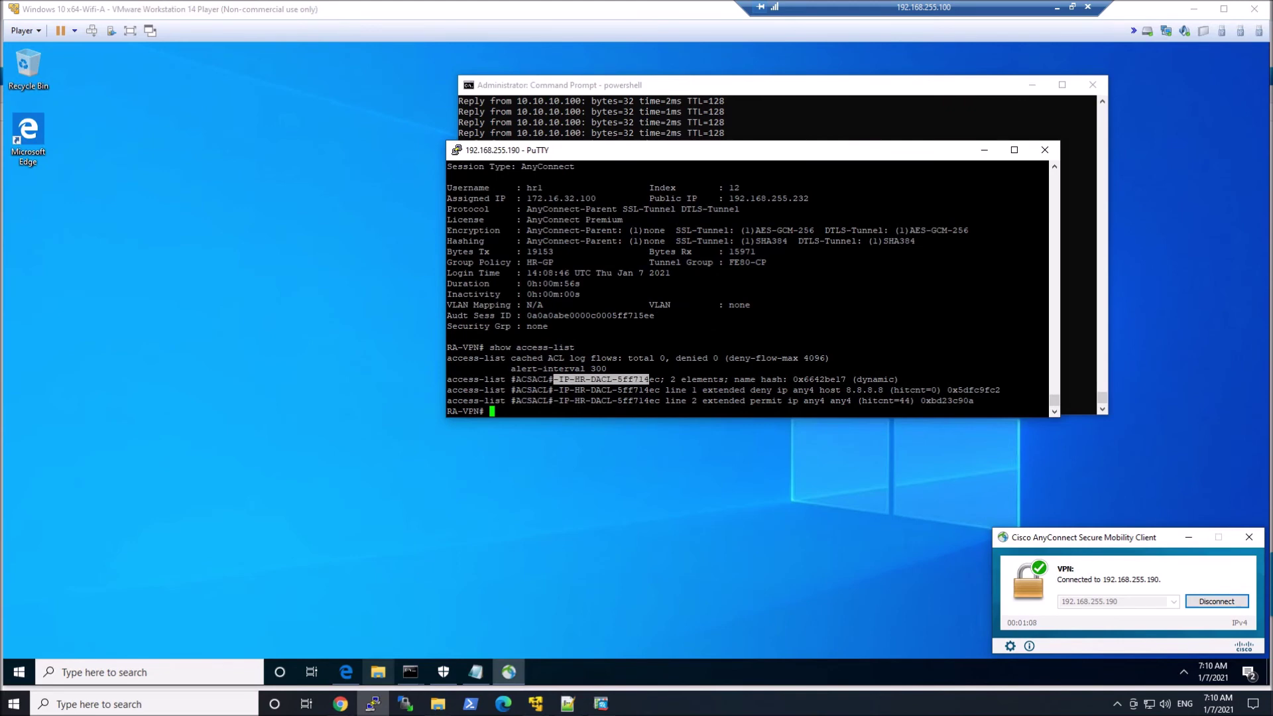
click(650, 379)
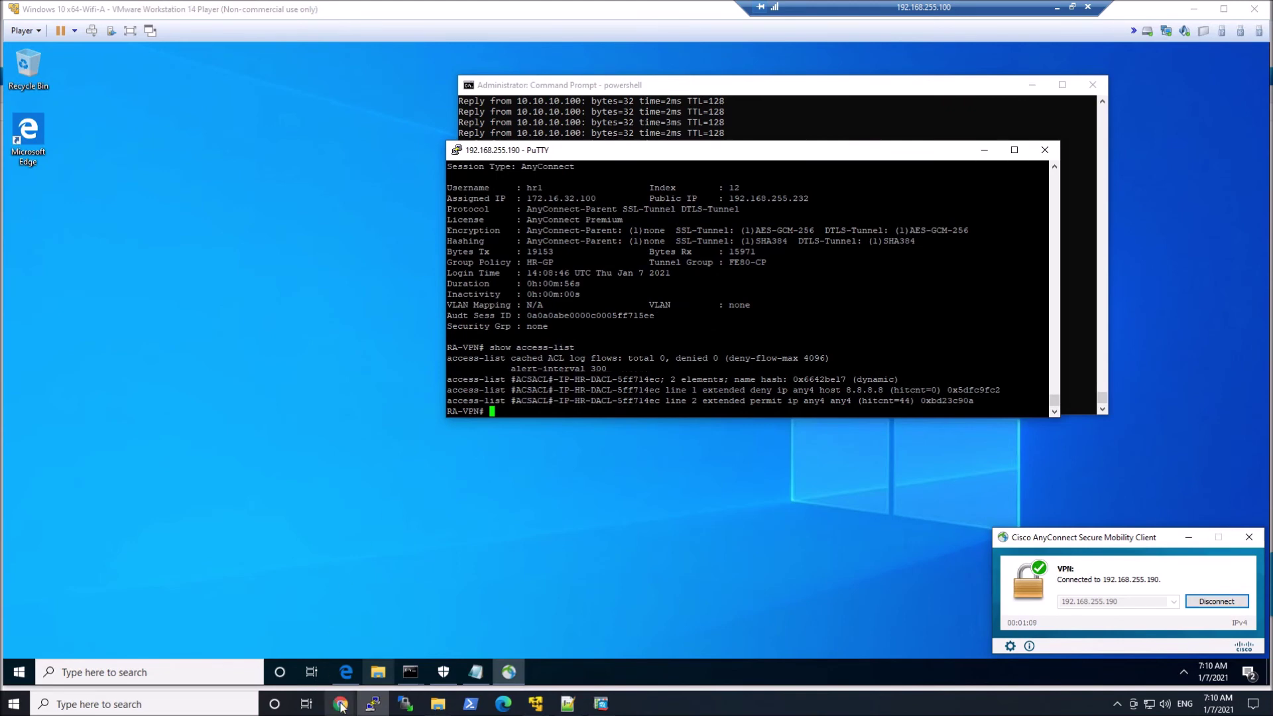
Disconnect the HR VPN session and start a new connection to 192.168.255.190.
click(372, 703)
click(1208, 604)
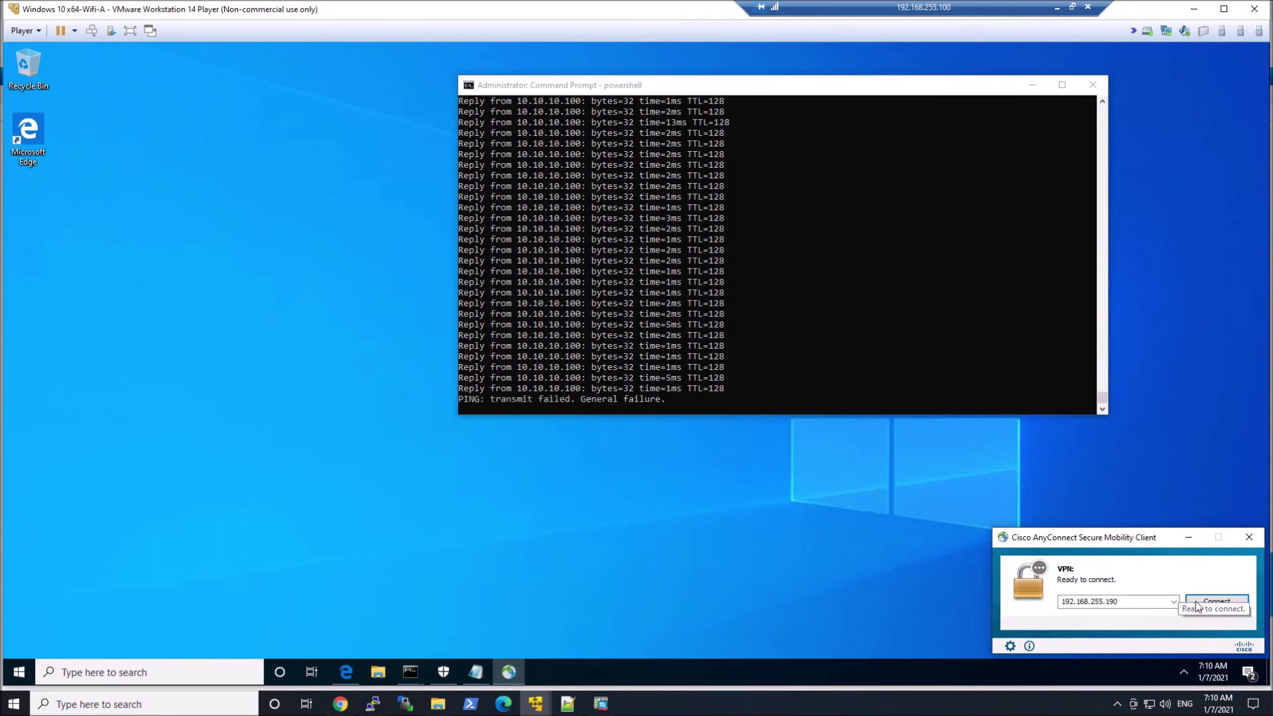
click(1212, 603)
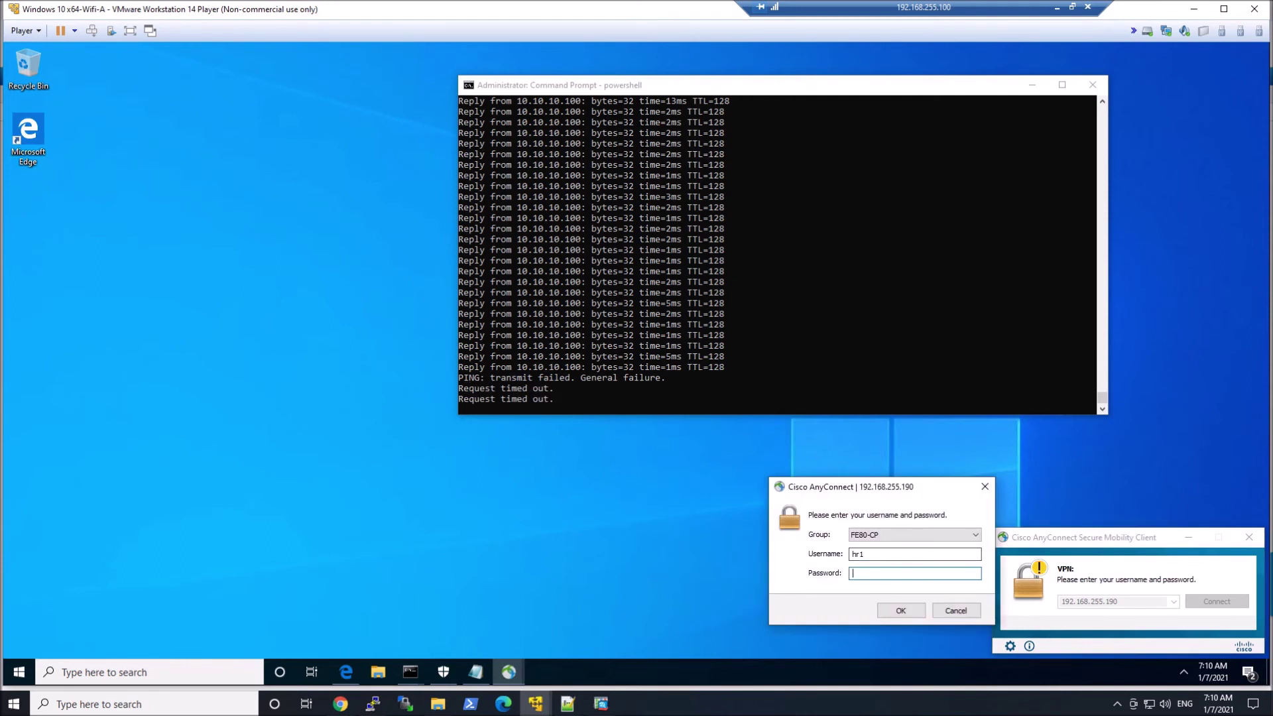
Log in with the sales user's credentials and accept the sales group banner.
text(sales1)
key(Tab)
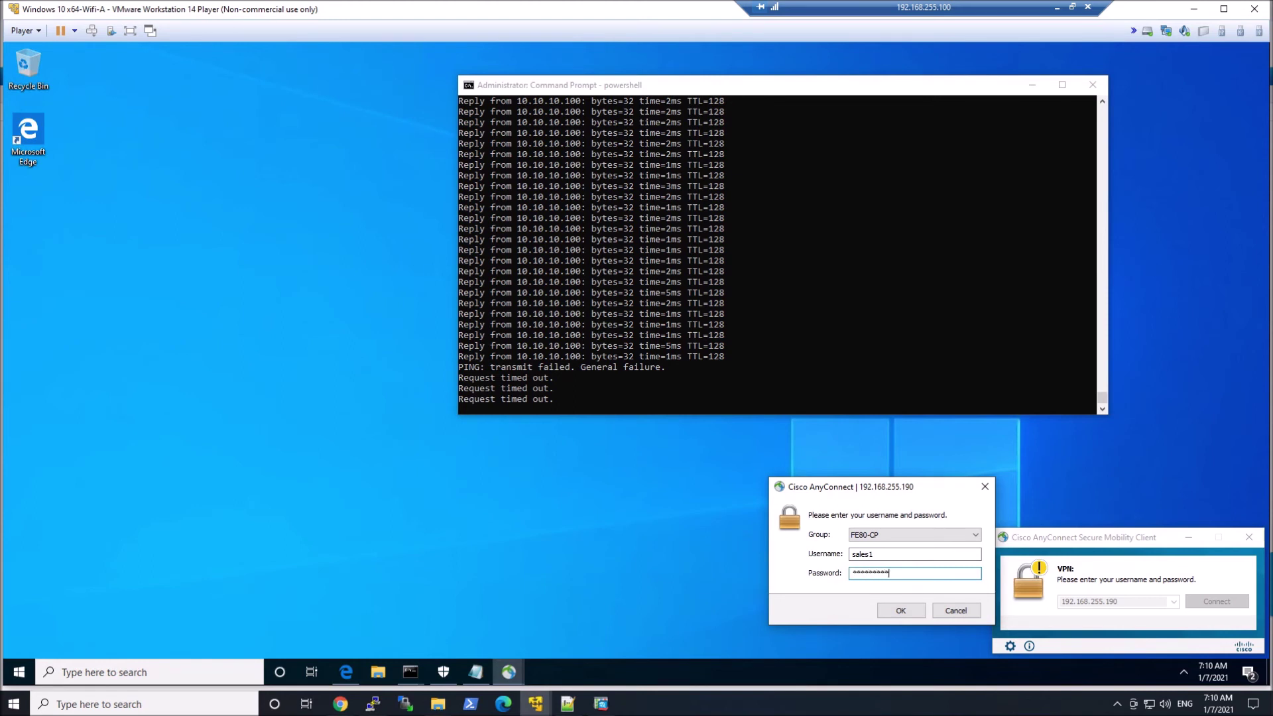
click(900, 611)
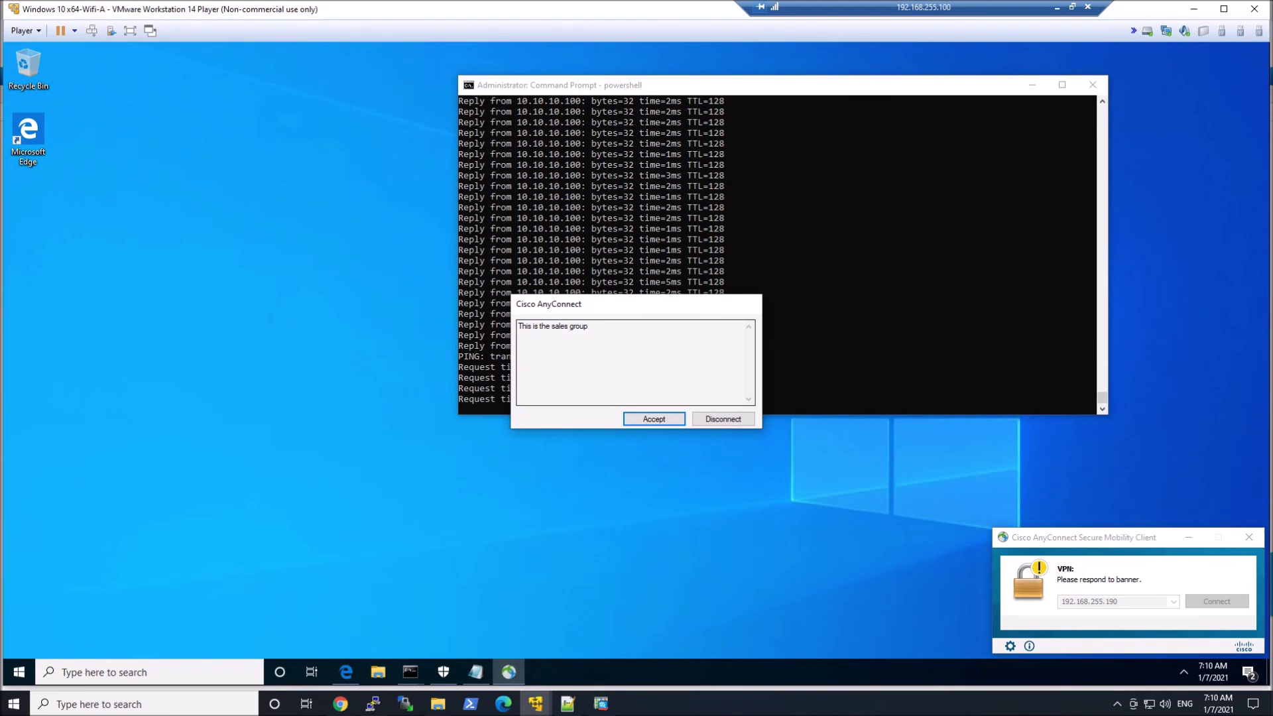
click(650, 422)
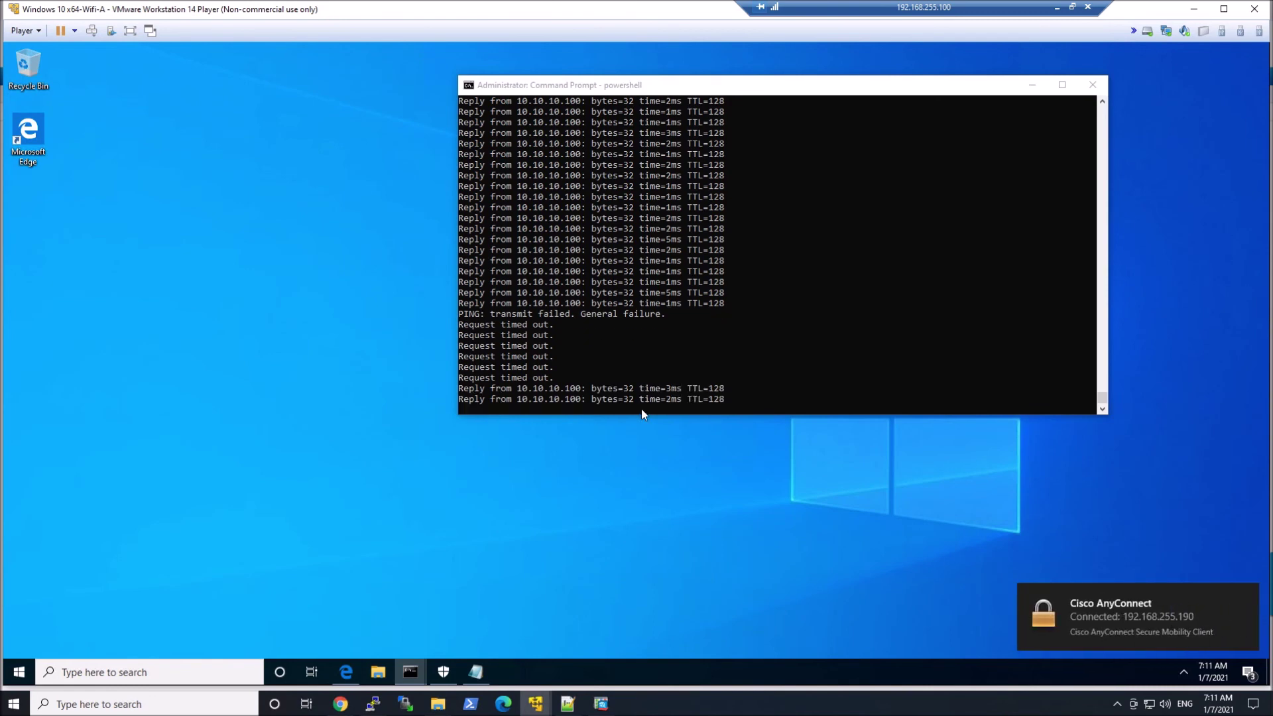
Show the sales session (172.16.32.100, Sales-GP) and the SALES DACL denying 1.1.1.1 on the ASA.
click(386, 702)
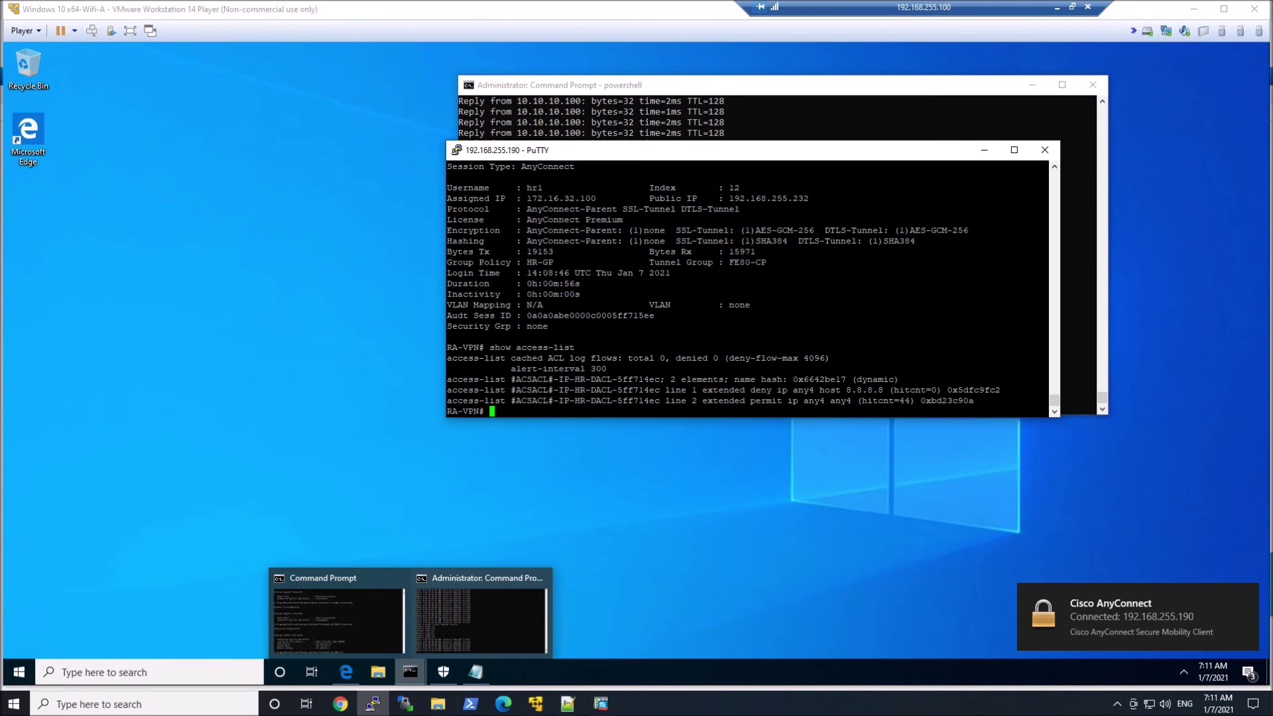
text(show vpn-sessiondb anyconnect)
key(Return)
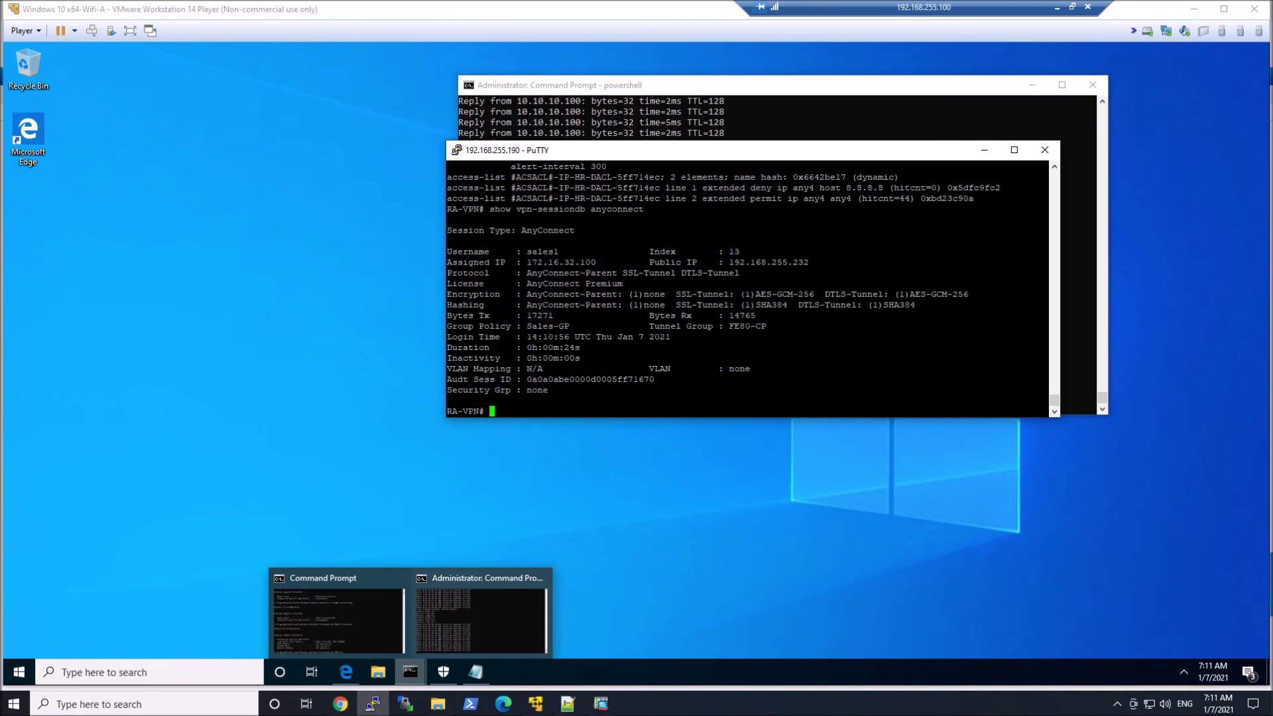
double_click(543, 251)
double_click(561, 262)
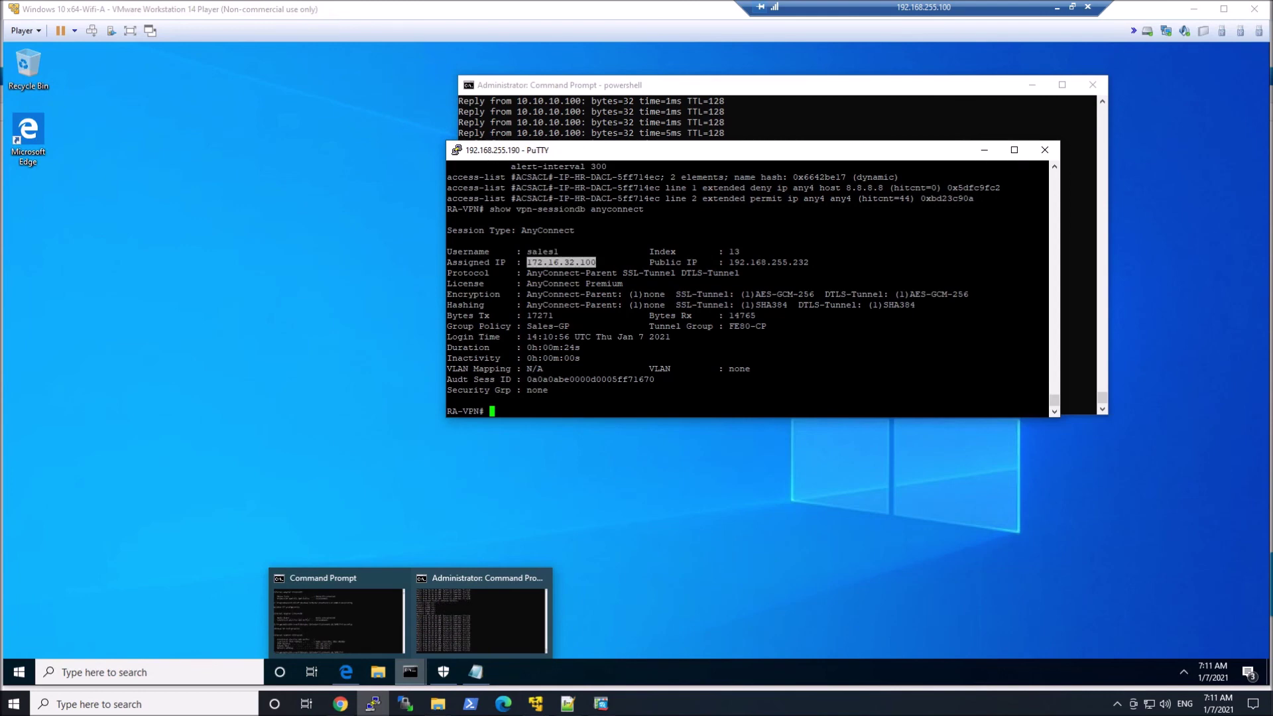
double_click(547, 325)
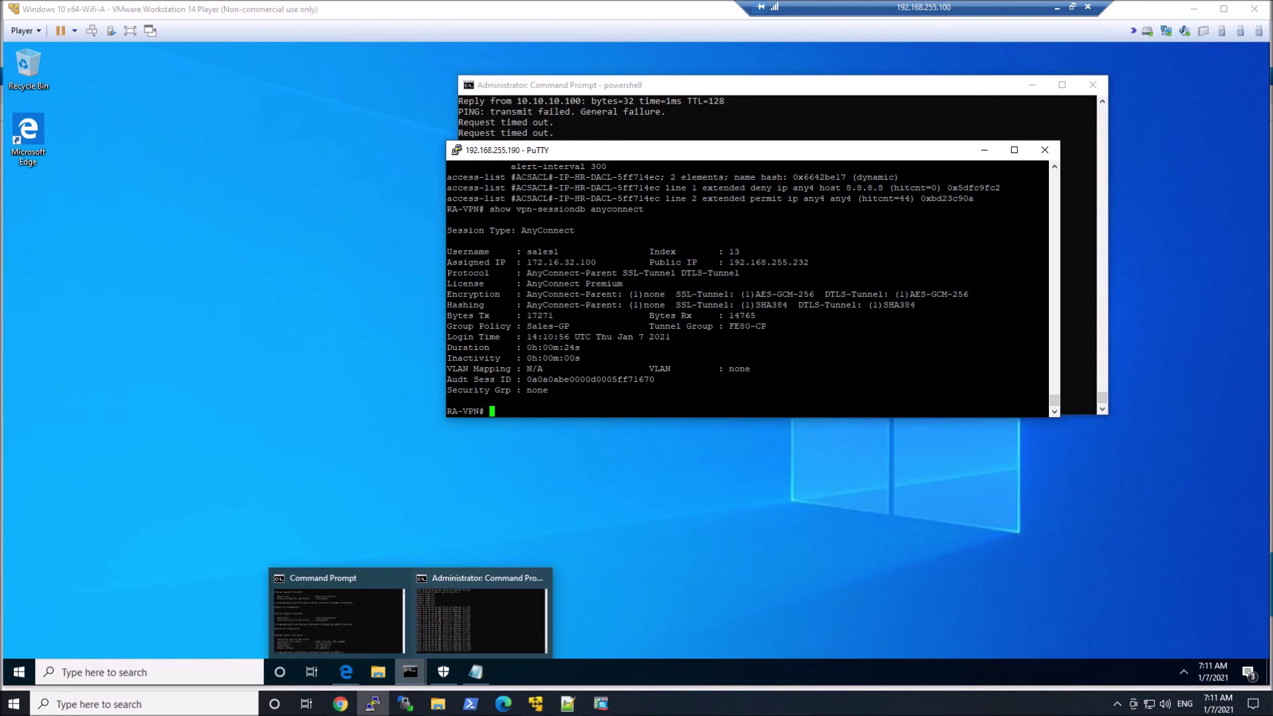
text(sho)
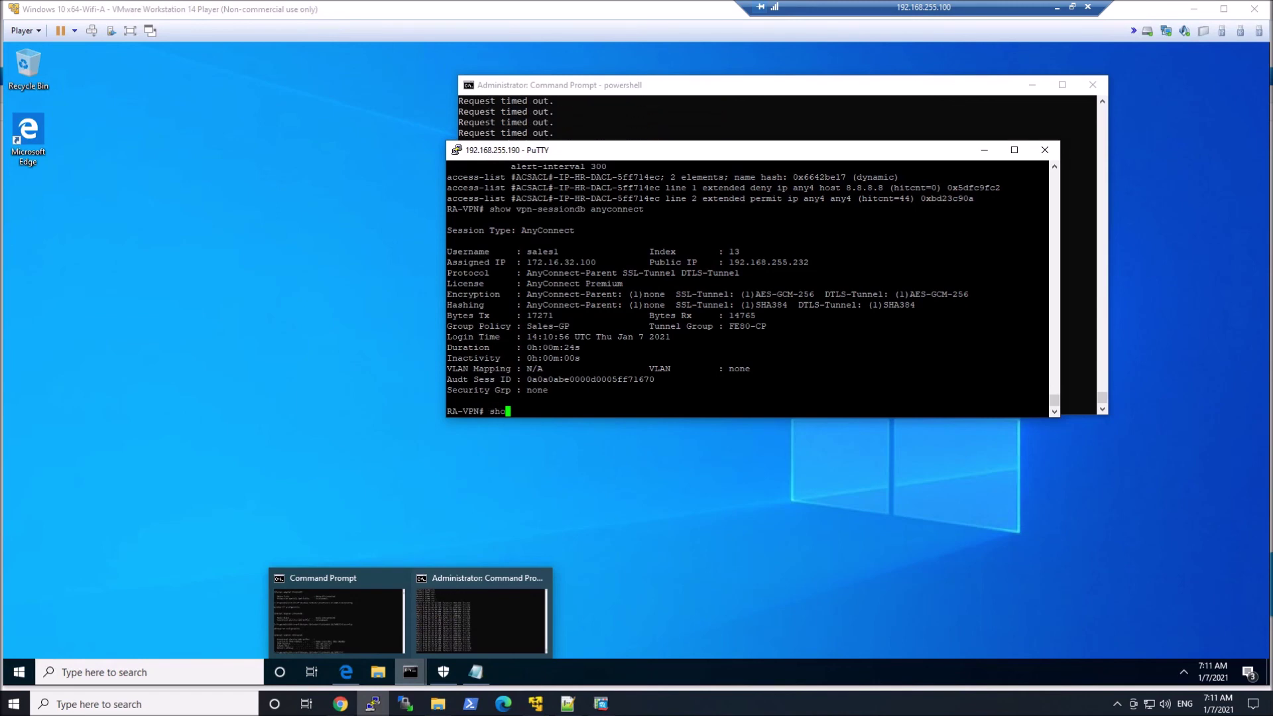
text(w access-list)
key(Return)
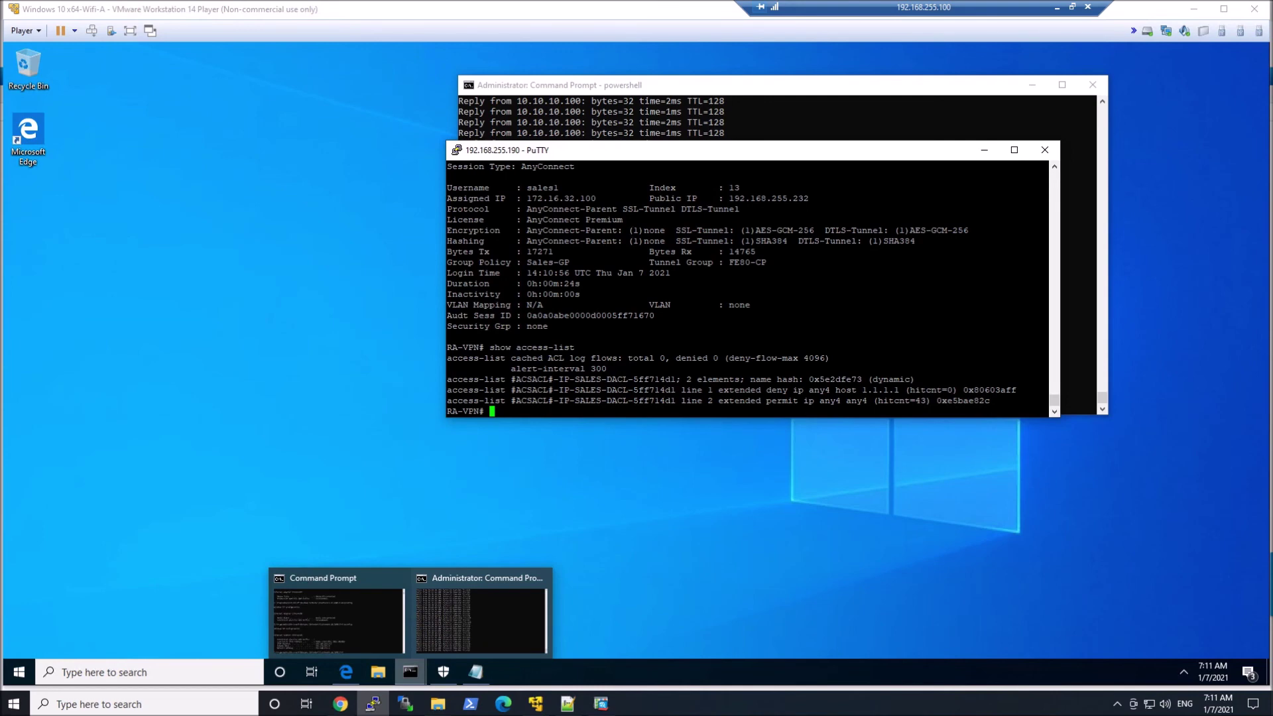
Return to the ISE RADIUS Live Logs in the browser to check the sales and HR authorizations.
click(342, 704)
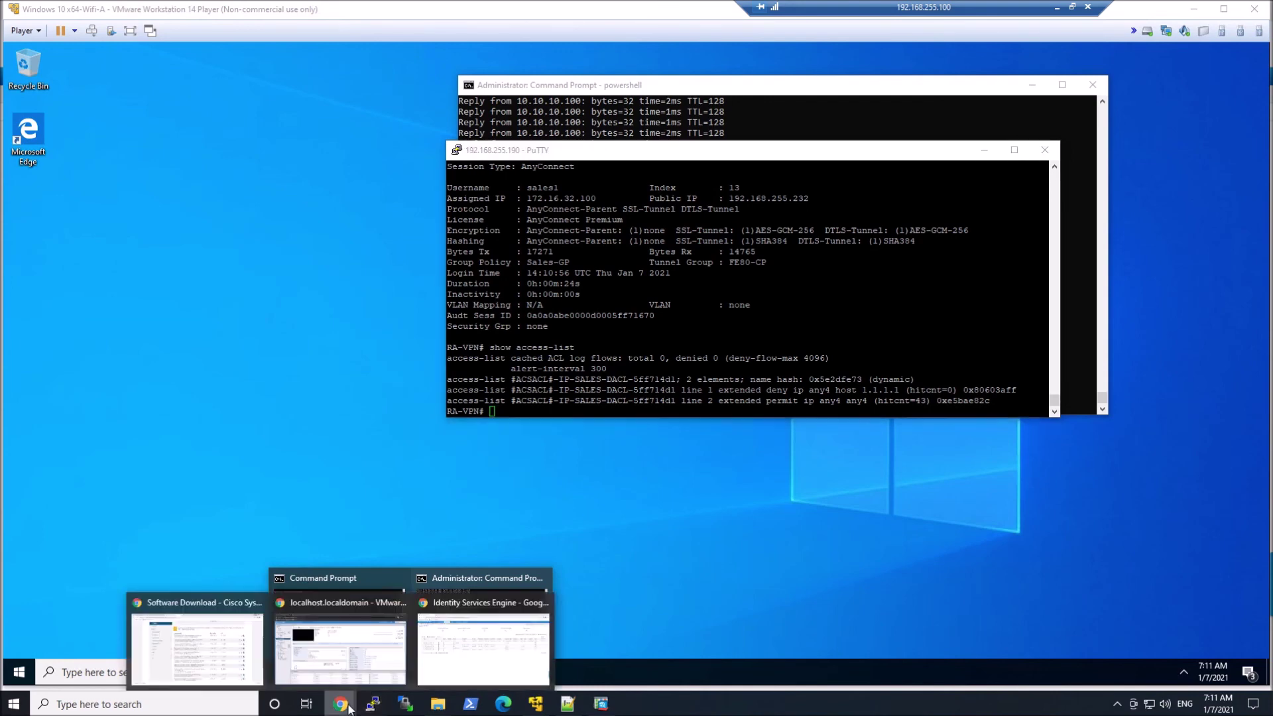
click(464, 650)
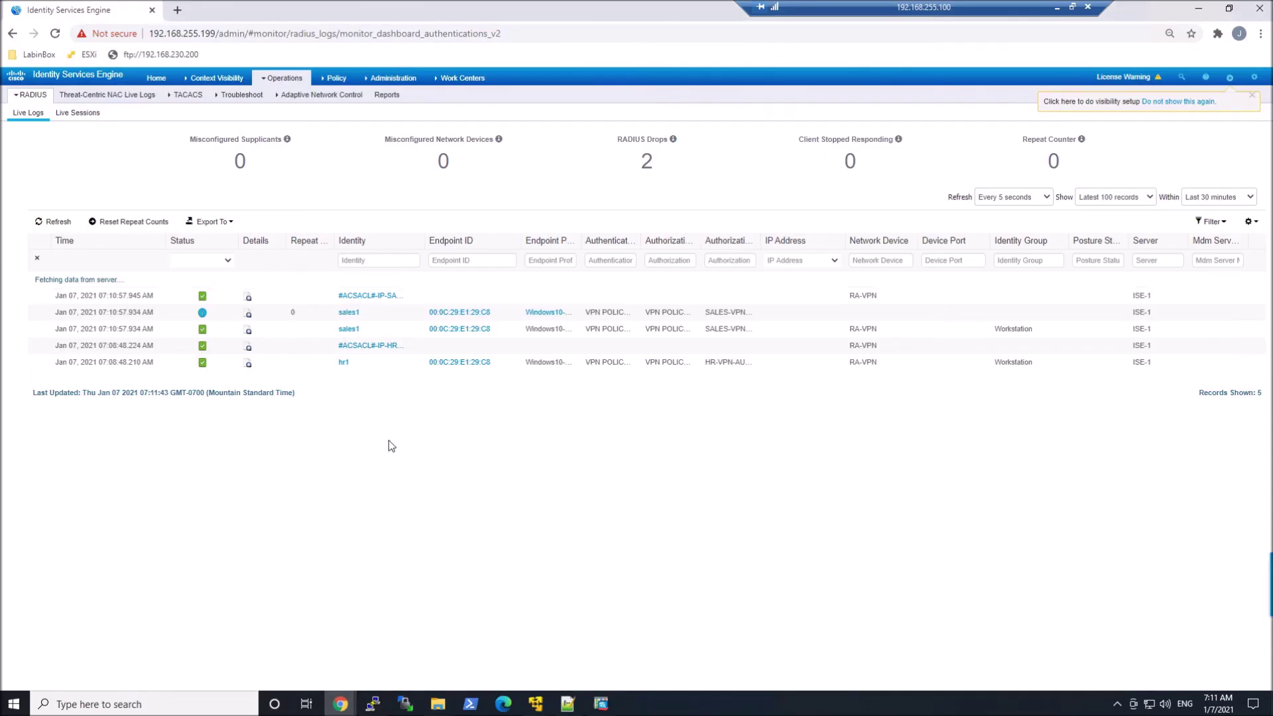